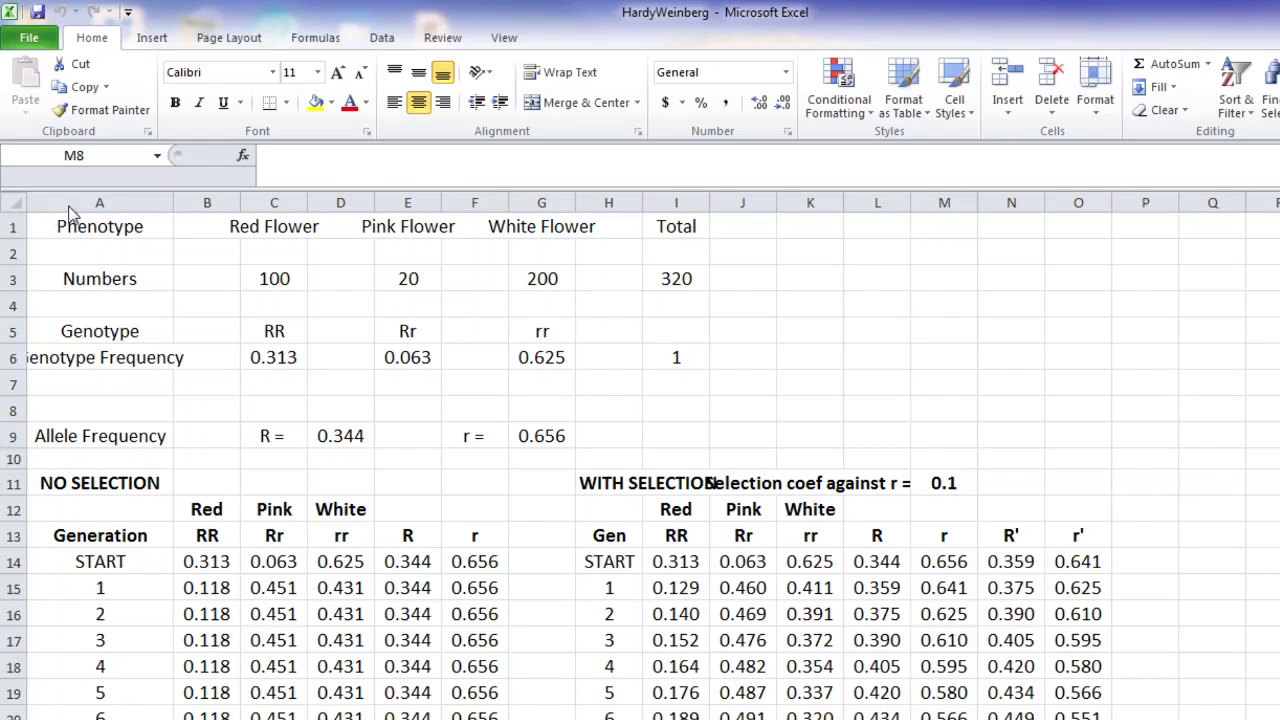
Widen column A so the Genotype Frequency label fits inside its cell.
drag(174, 203, 213, 203)
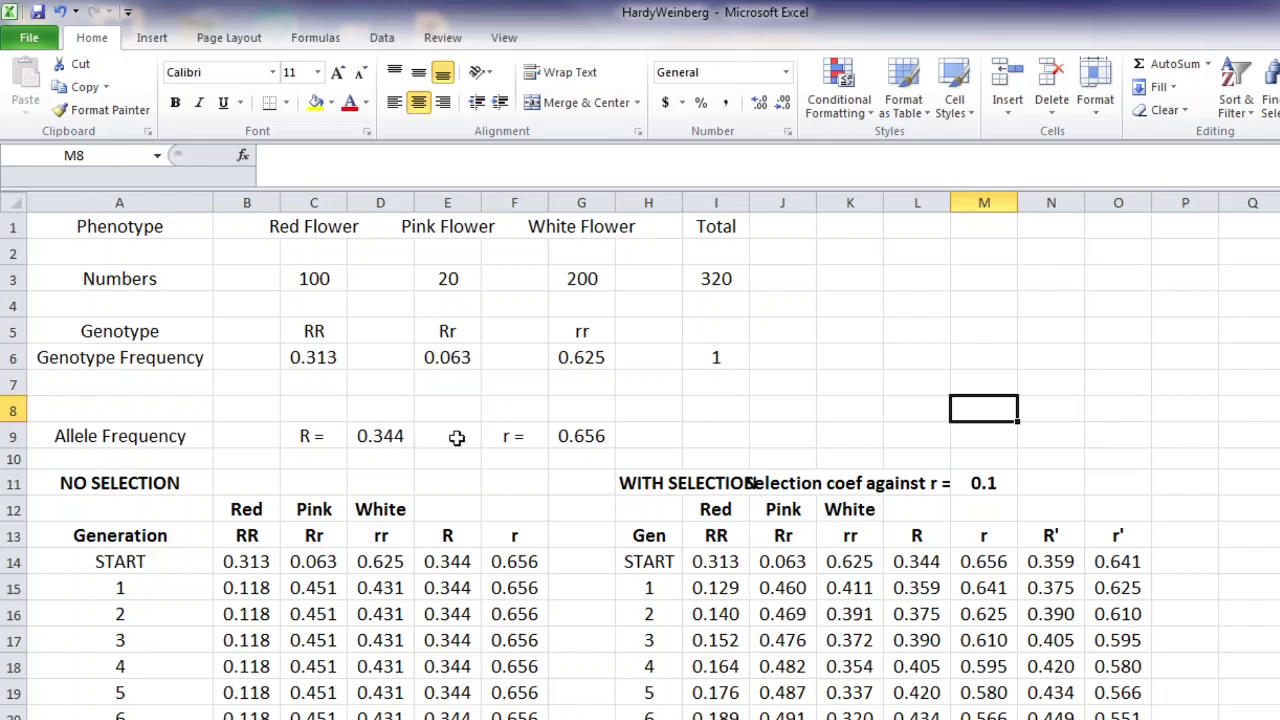
Inspect the r allele frequency in G9 and the START and generation 1 rows of the NO SELECTION table.
click(580, 440)
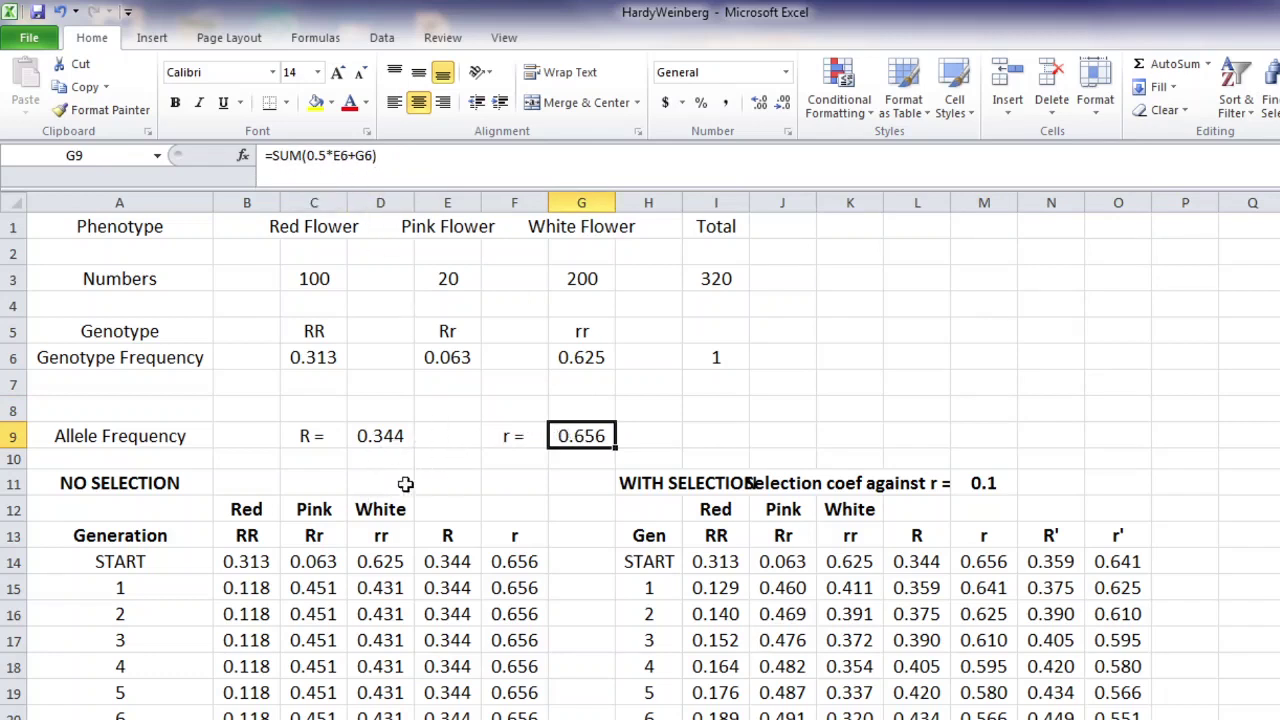
click(150, 566)
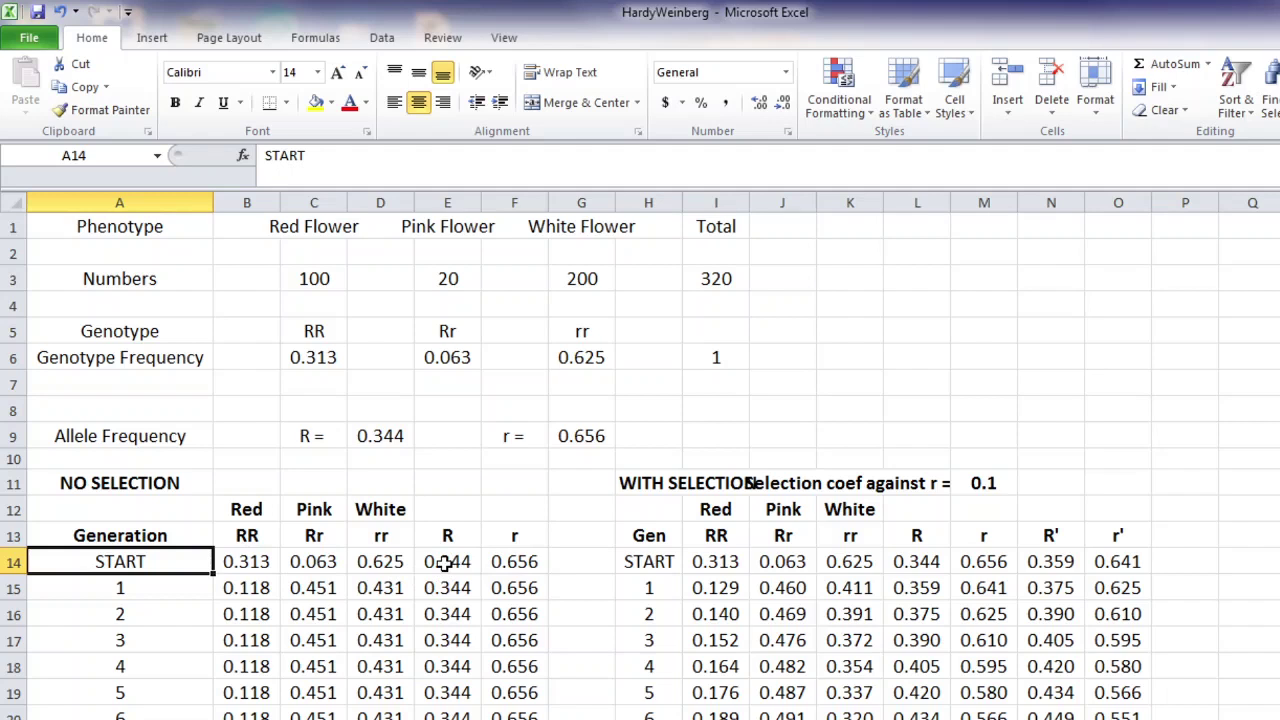
key(Down)
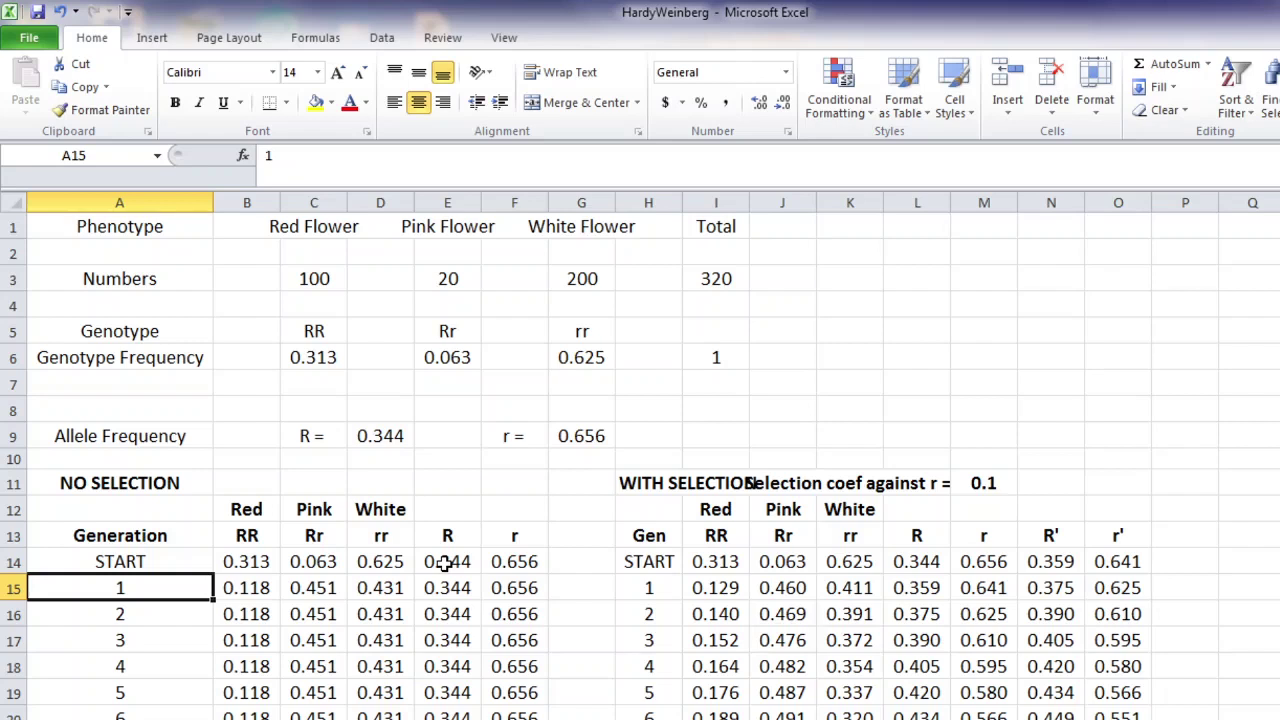
key(Right)
key(Right)
key(Right)
key(Right)
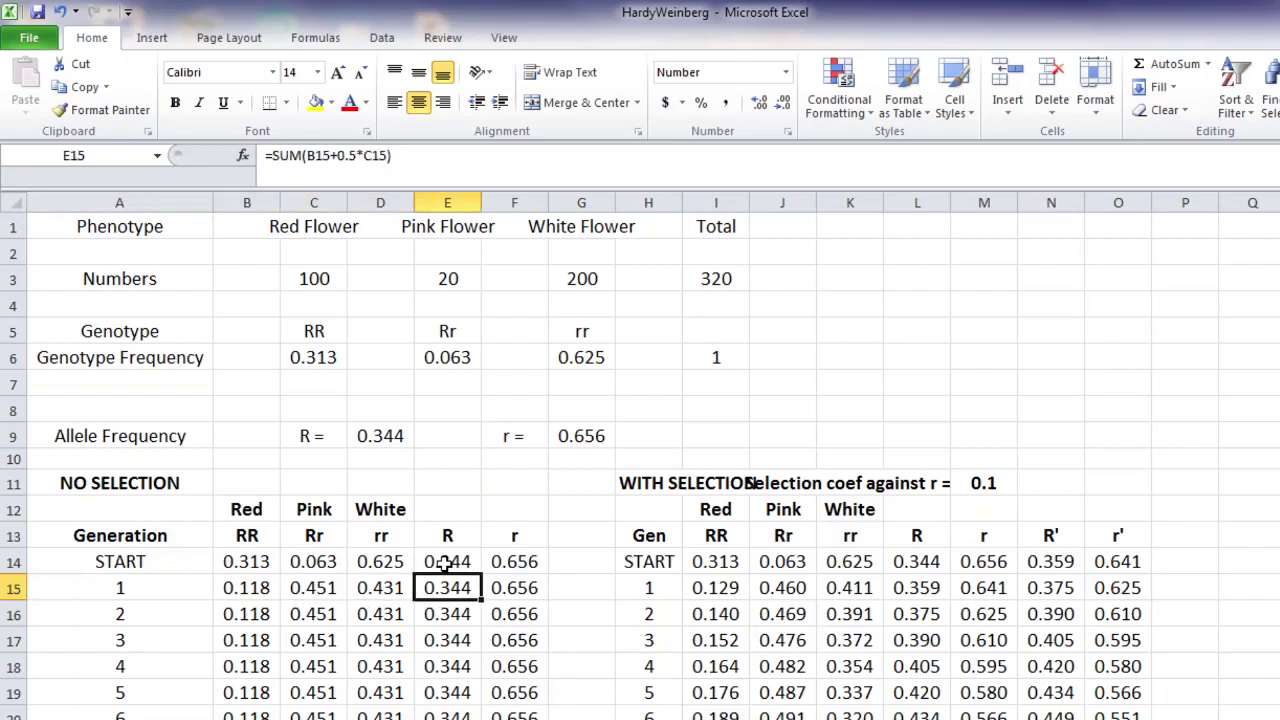
key(Up)
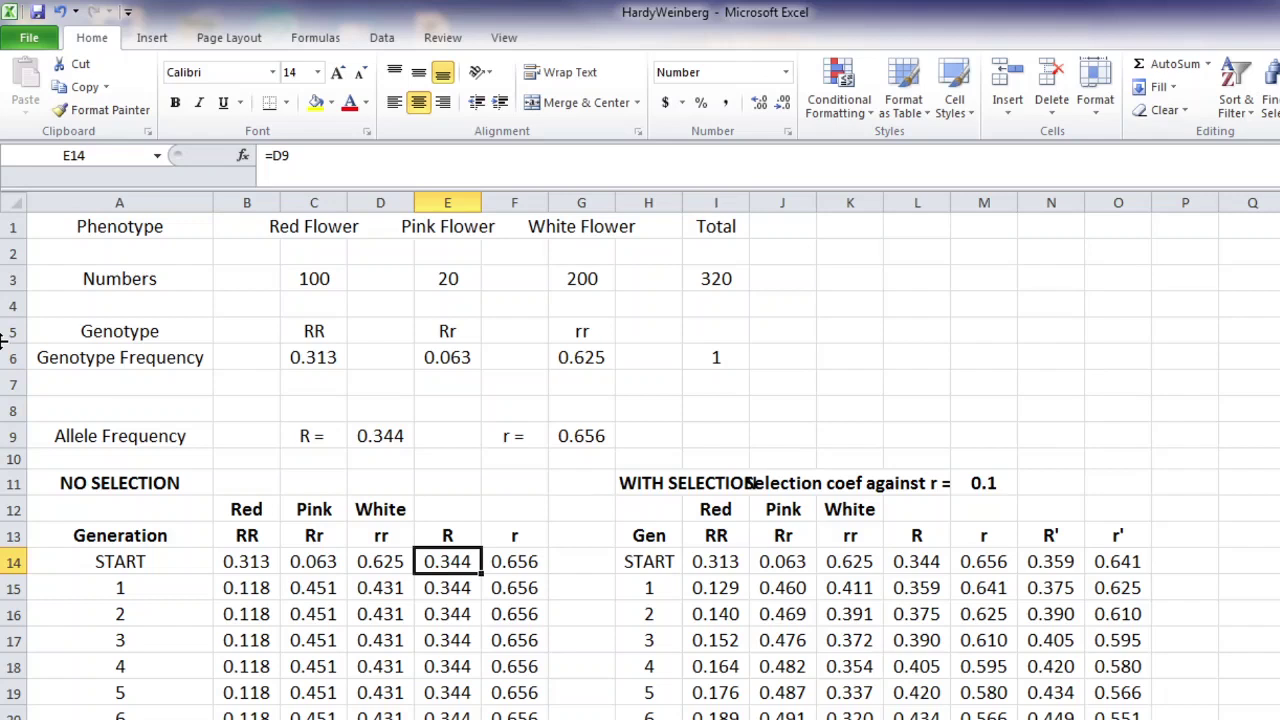
Examine the R allele frequency down column E of the NO SELECTION table through generation 100.
key(Down)
key(Down)
key(Down)
key(Down)
key(Down)
key(Down)
key(Down)
key(Down)
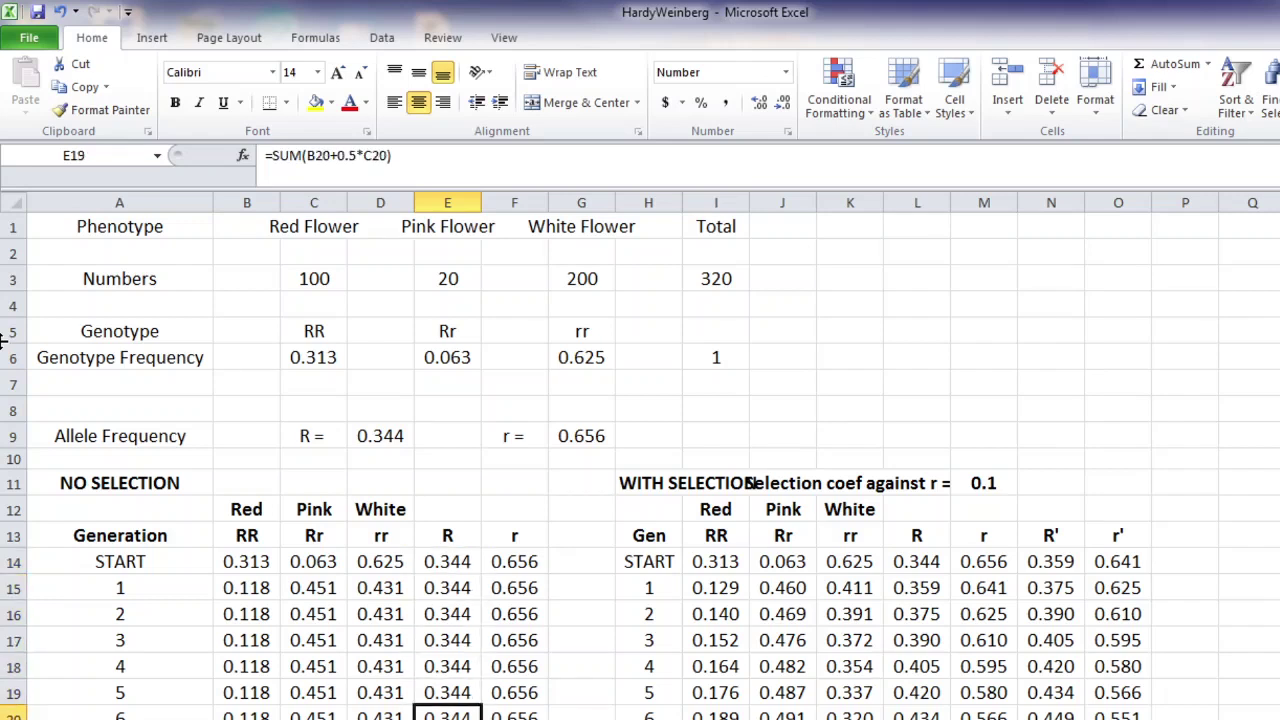
key(Down)
key(Down)
key(Down)
key(Down)
key(Down)
key(Down)
key(Down)
key(Down)
key(Down)
key(Down)
key(Down)
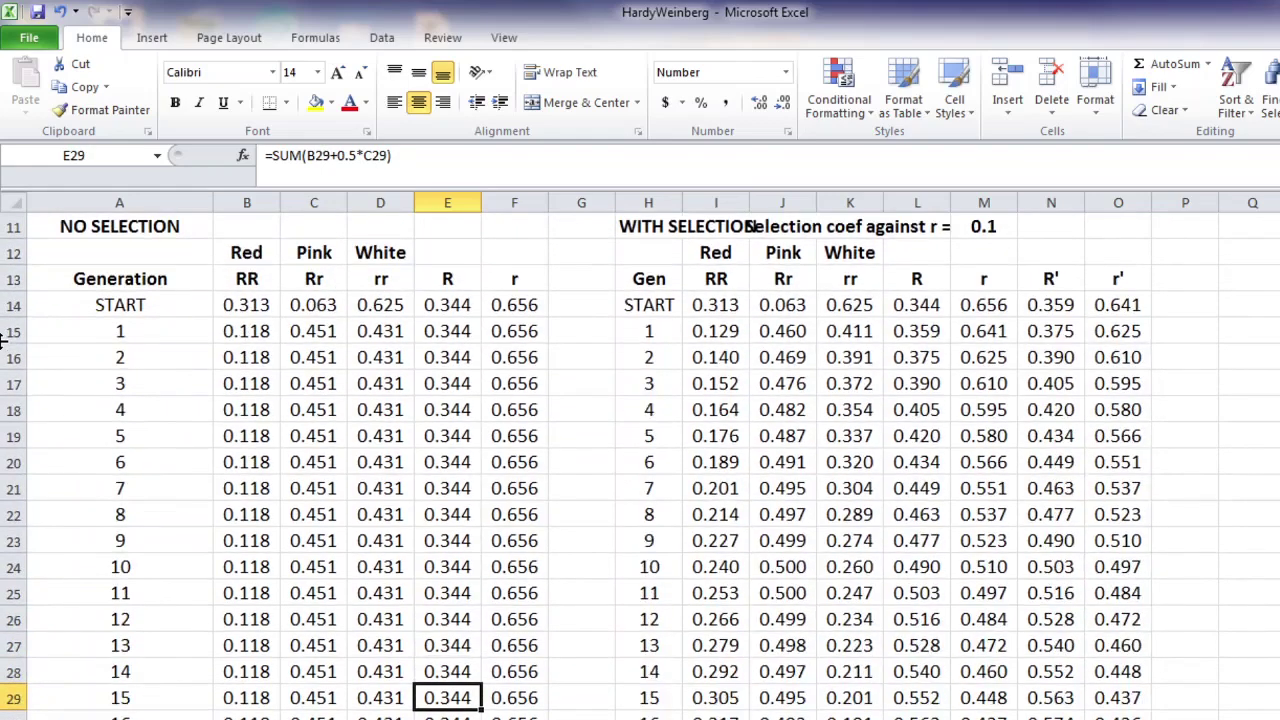
key(Down)
key(Down)
key(Down)
key(Down)
key(Down)
key(Down)
key(Down)
key(Down)
key(Down)
key(Down)
key(Down)
key(Down)
key(Down)
key(Down)
key(Down)
key(Down)
key(Down)
key(Down)
key(Down)
key(Down)
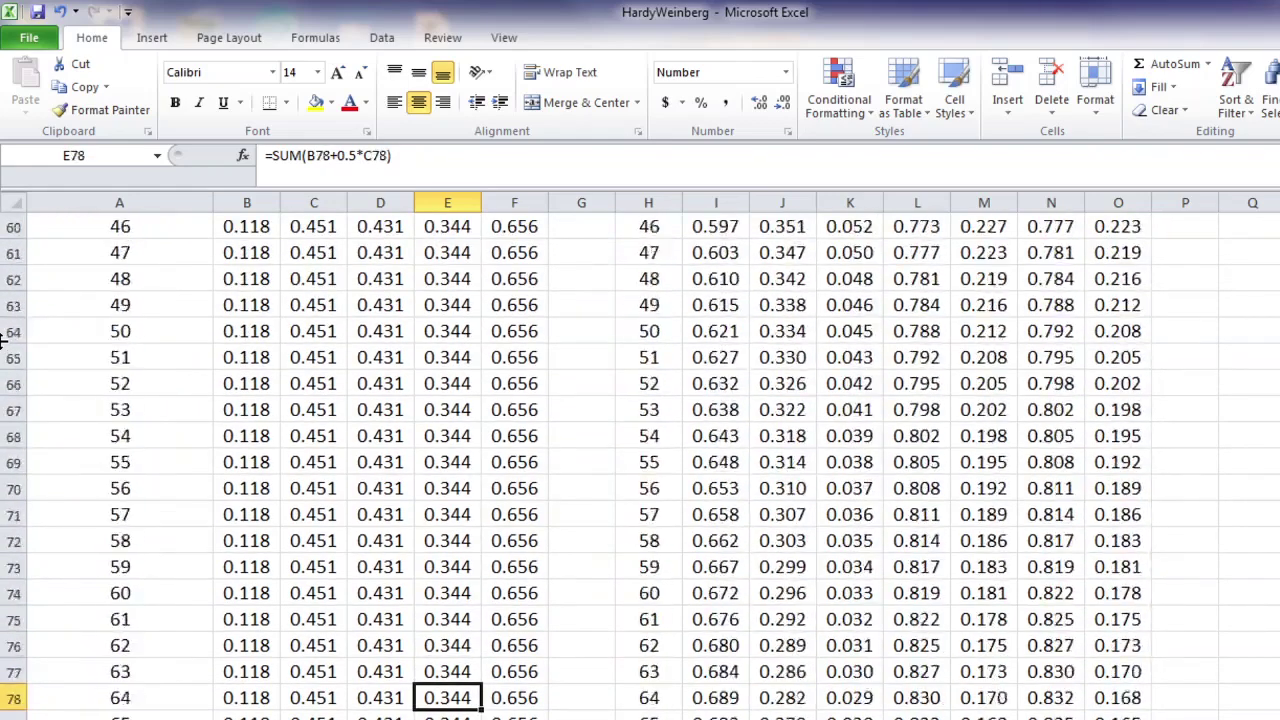
key(Down)
key(Down)
key(Down)
key(Down)
key(Down)
key(Down)
key(Down)
key(Down)
key(Down)
key(Down)
key(Down)
key(Down)
key(Down)
key(Down)
key(Down)
key(Down)
key(Down)
key(Down)
key(Down)
key(Down)
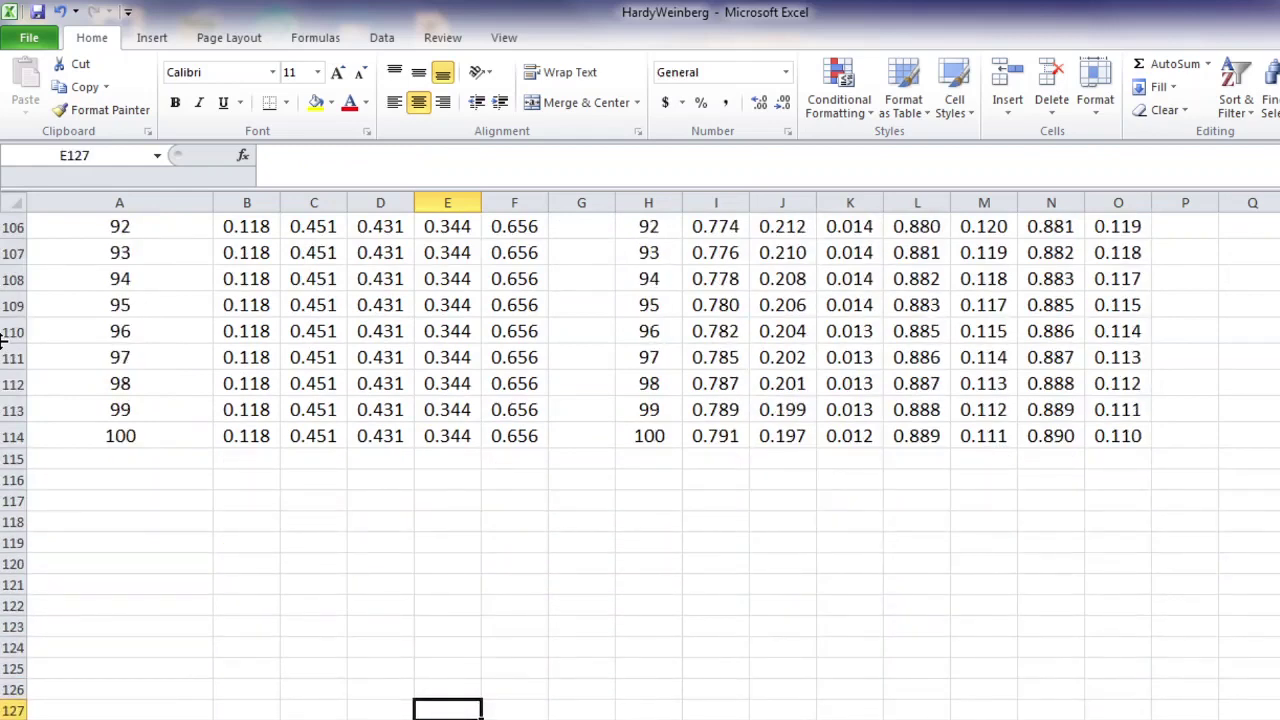
key(Up)
key(Up)
key(Up)
key(Up)
key(Up)
key(Up)
key(Up)
key(Up)
key(Up)
key(Up)
key(Up)
key(Up)
key(Up)
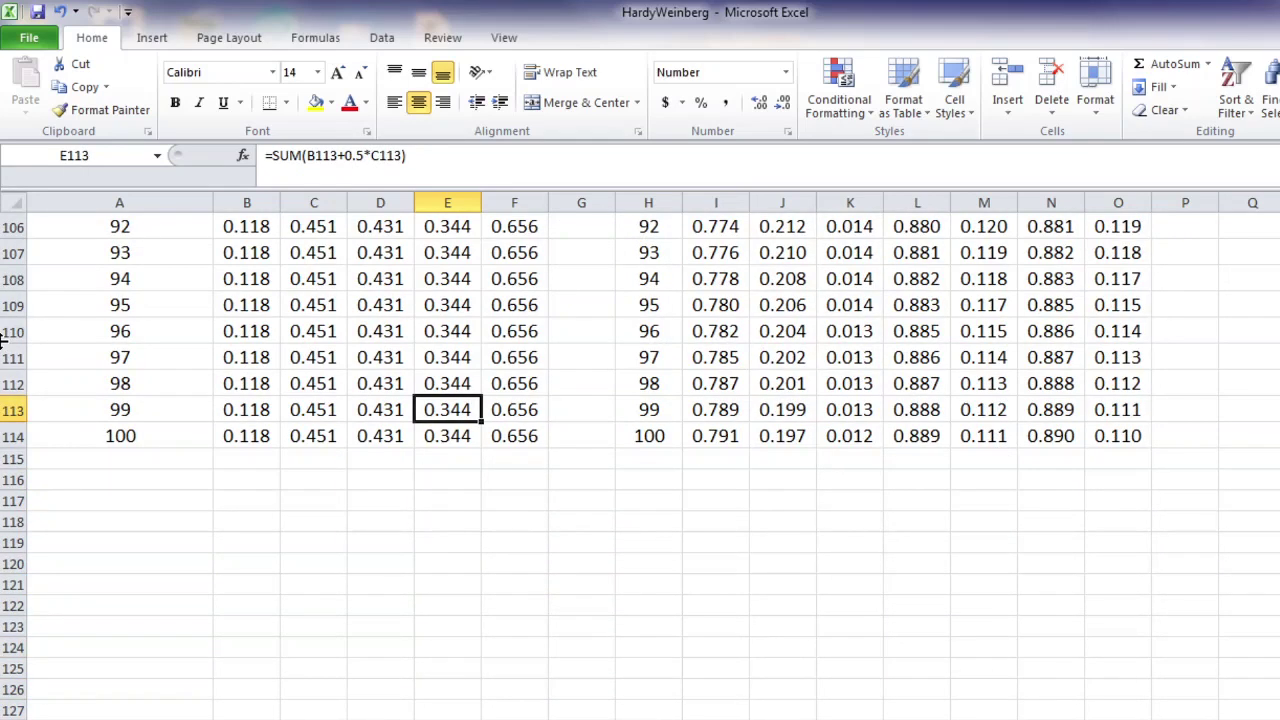
Review the R column back up to the START row and check the starting R and r frequencies without selection.
key(Up)
key(Up)
key(Up)
key(Up)
key(Up)
key(Up)
key(Up)
key(Up)
key(Up)
key(Up)
key(Up)
key(Up)
key(Up)
key(Up)
key(Up)
key(Up)
key(Up)
key(Up)
key(Up)
key(Up)
key(Up)
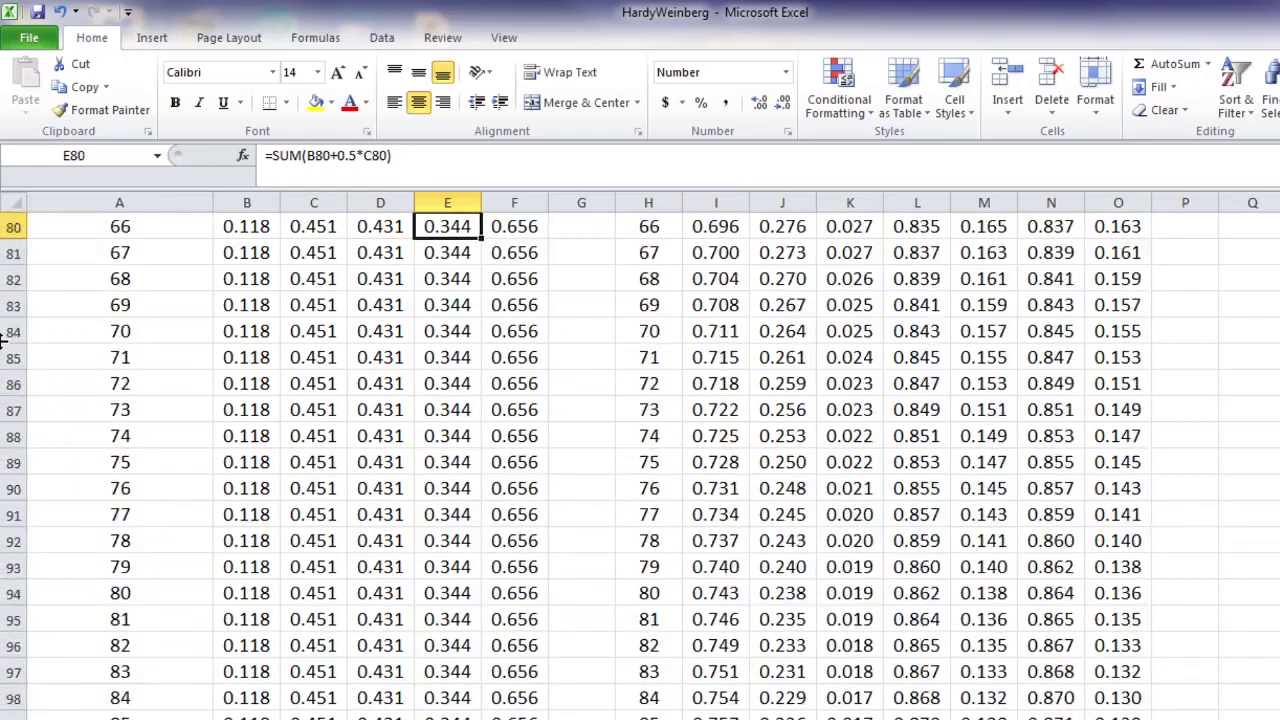
key(Up)
key(Up)
key(Up)
key(Up)
key(Up)
key(Up)
key(Up)
key(Up)
key(Up)
key(Up)
key(Up)
key(Up)
key(Up)
key(Up)
key(Up)
key(Up)
key(Up)
key(Up)
key(Up)
key(Up)
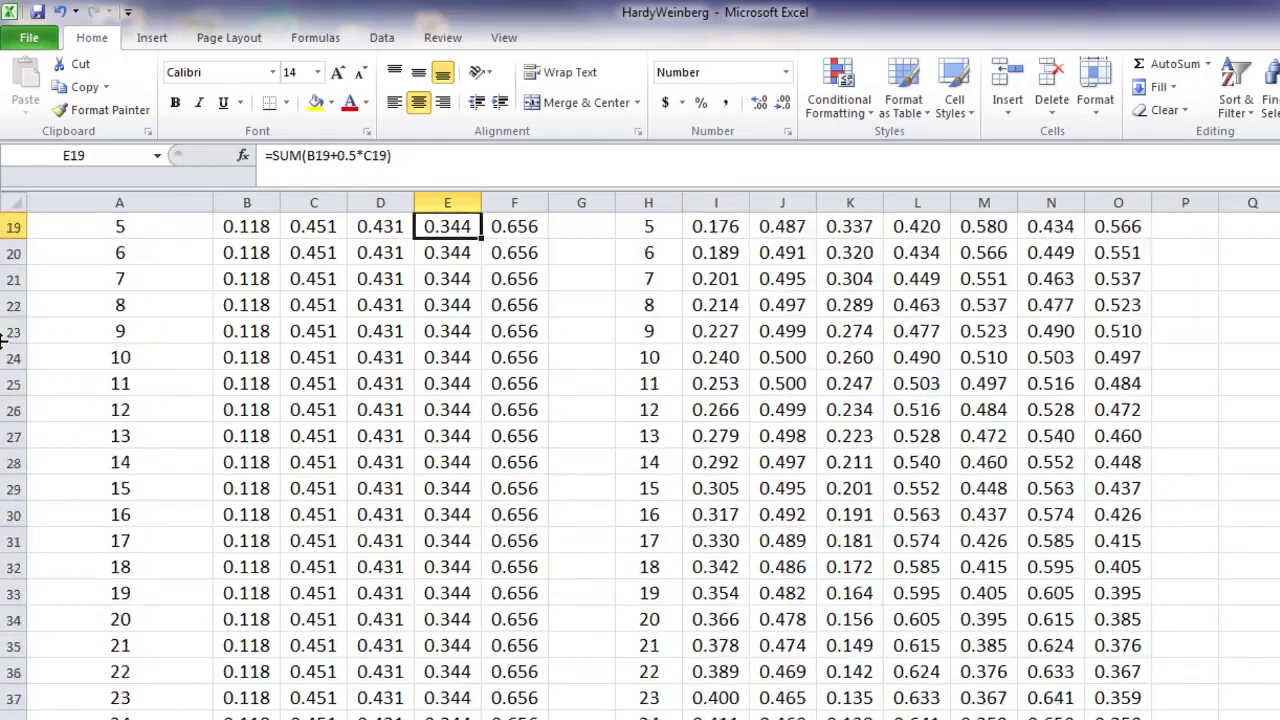
key(Down)
key(Down)
key(Down)
key(Down)
key(Down)
key(Down)
key(Down)
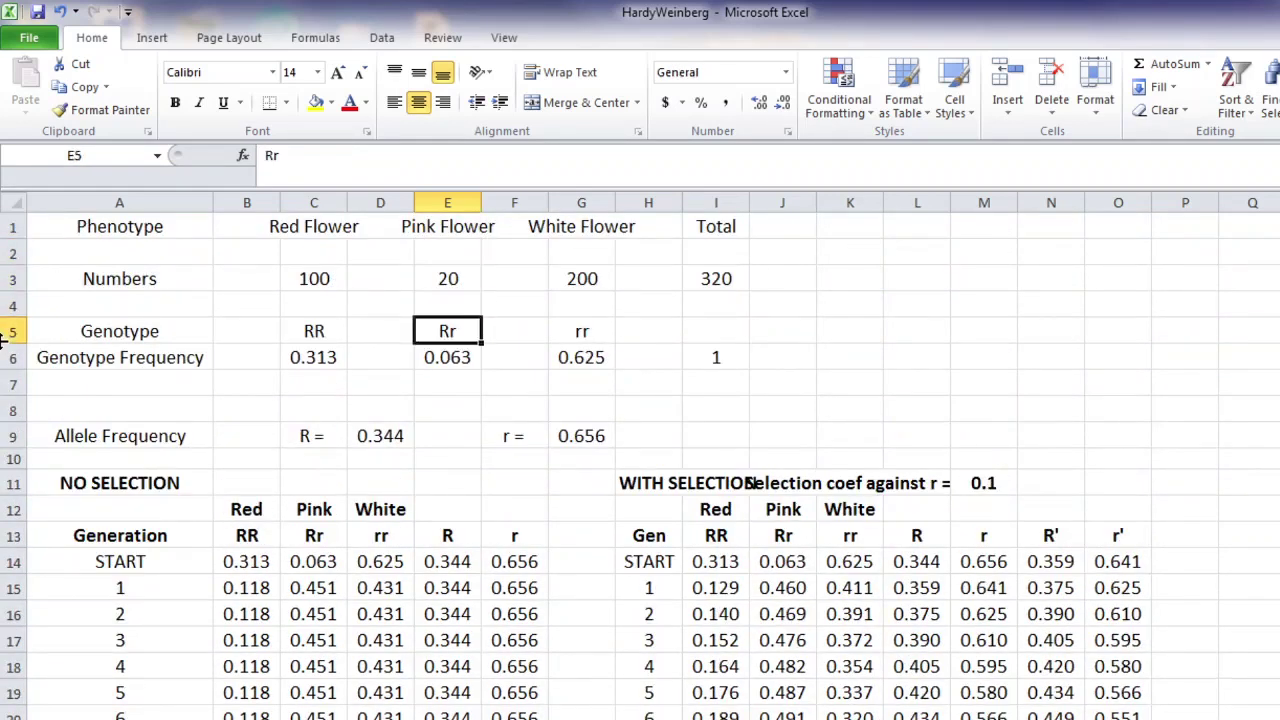
key(Down)
key(Down)
key(Down)
key(Down)
key(Down)
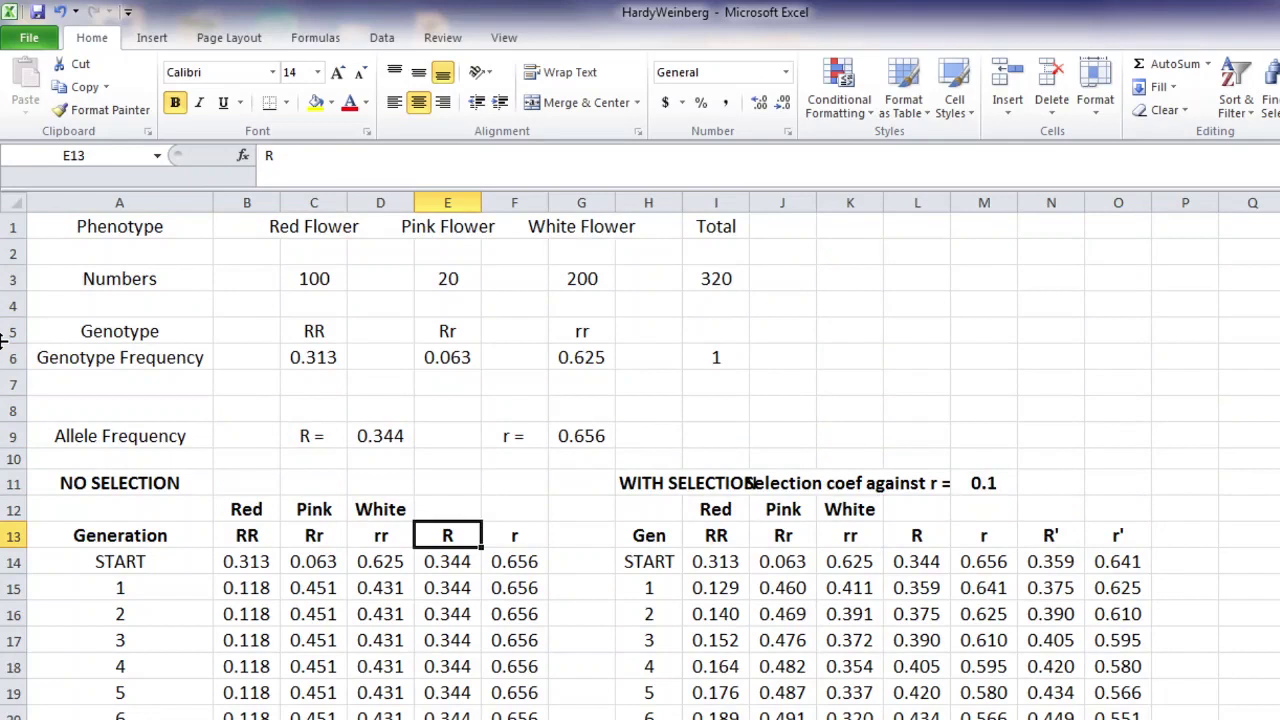
key(Down)
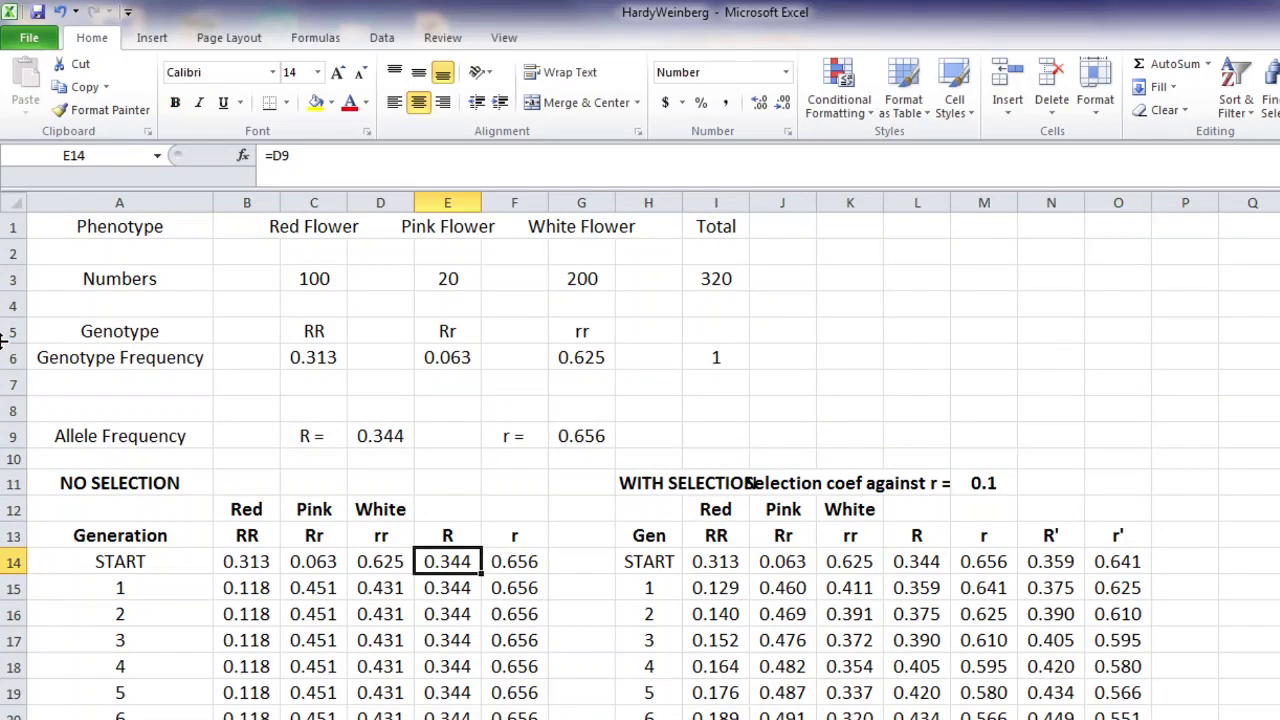
key(Right)
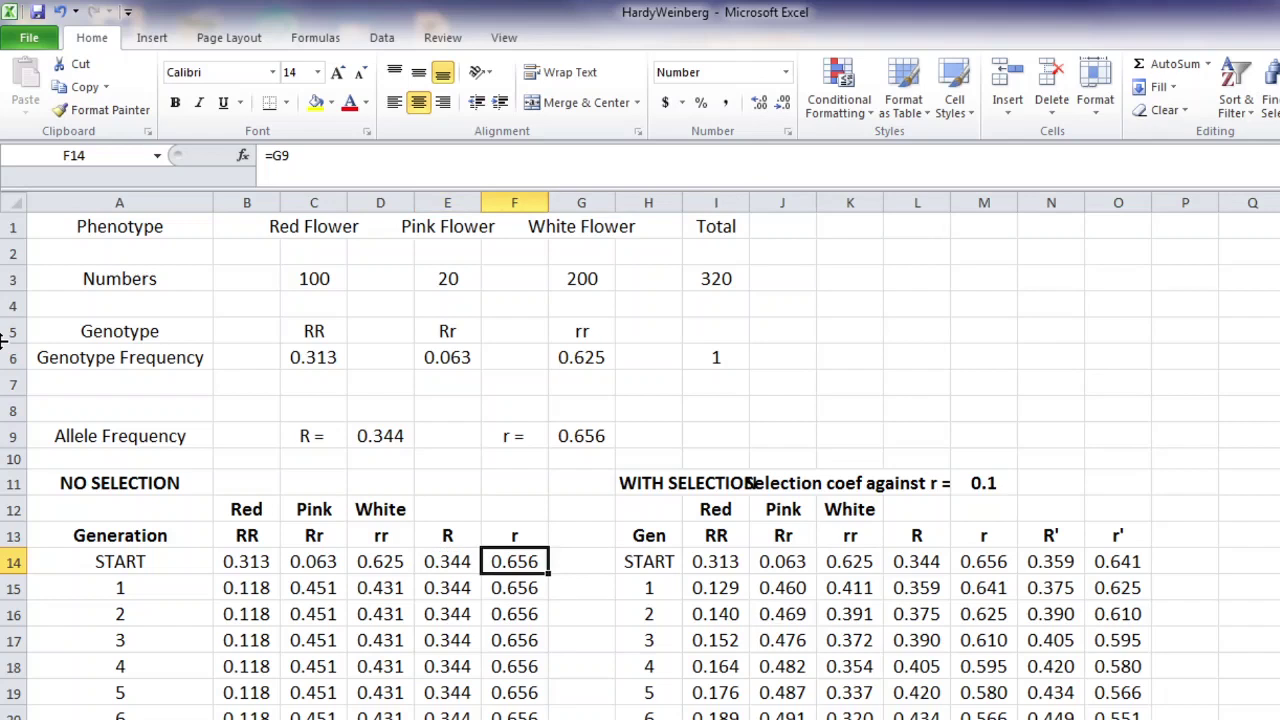
key(Right)
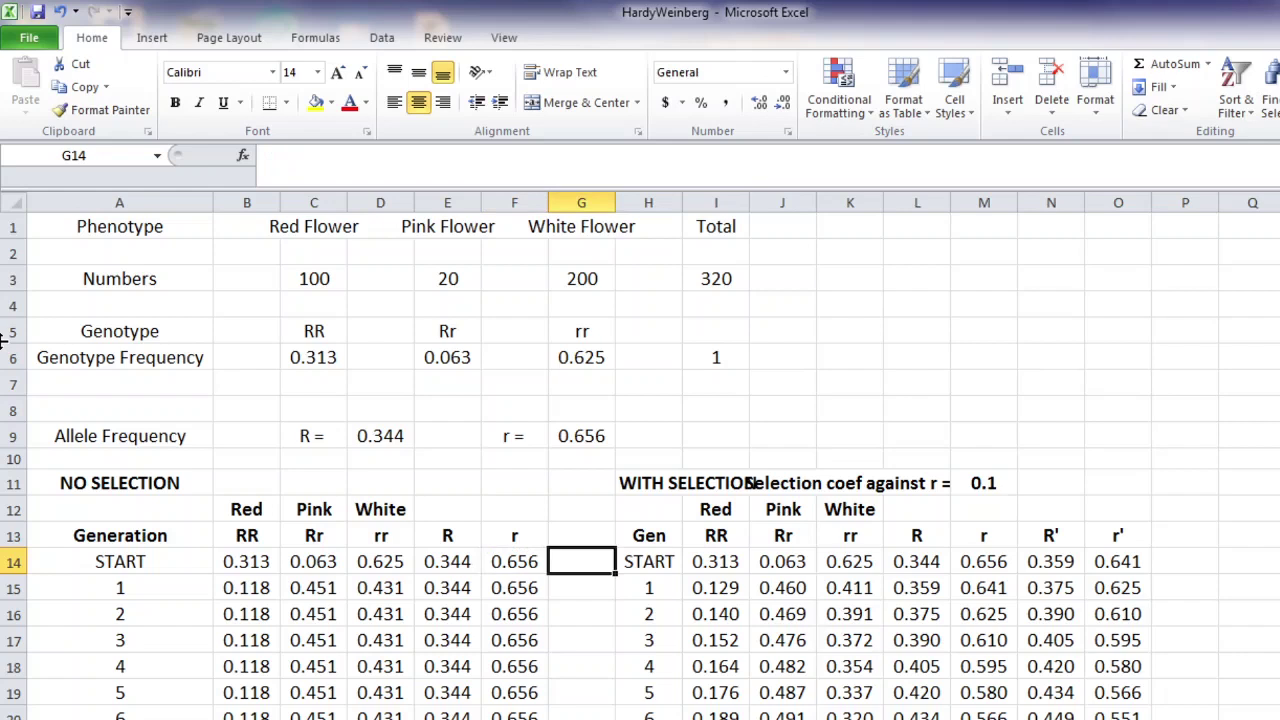
Inspect the selection coefficient against r in M11, above the WITH SELECTION table.
key(Up)
key(Up)
key(Up)
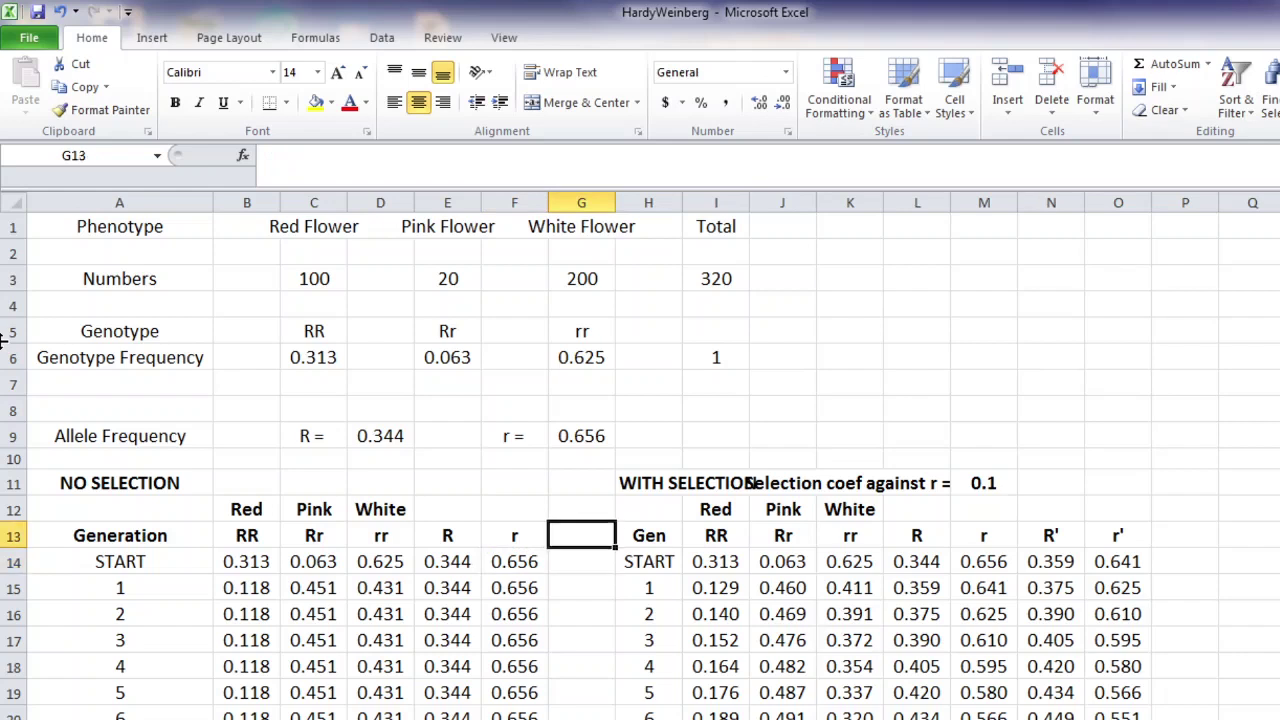
key(Right)
key(Right)
key(Right)
key(Right)
key(Right)
key(Right)
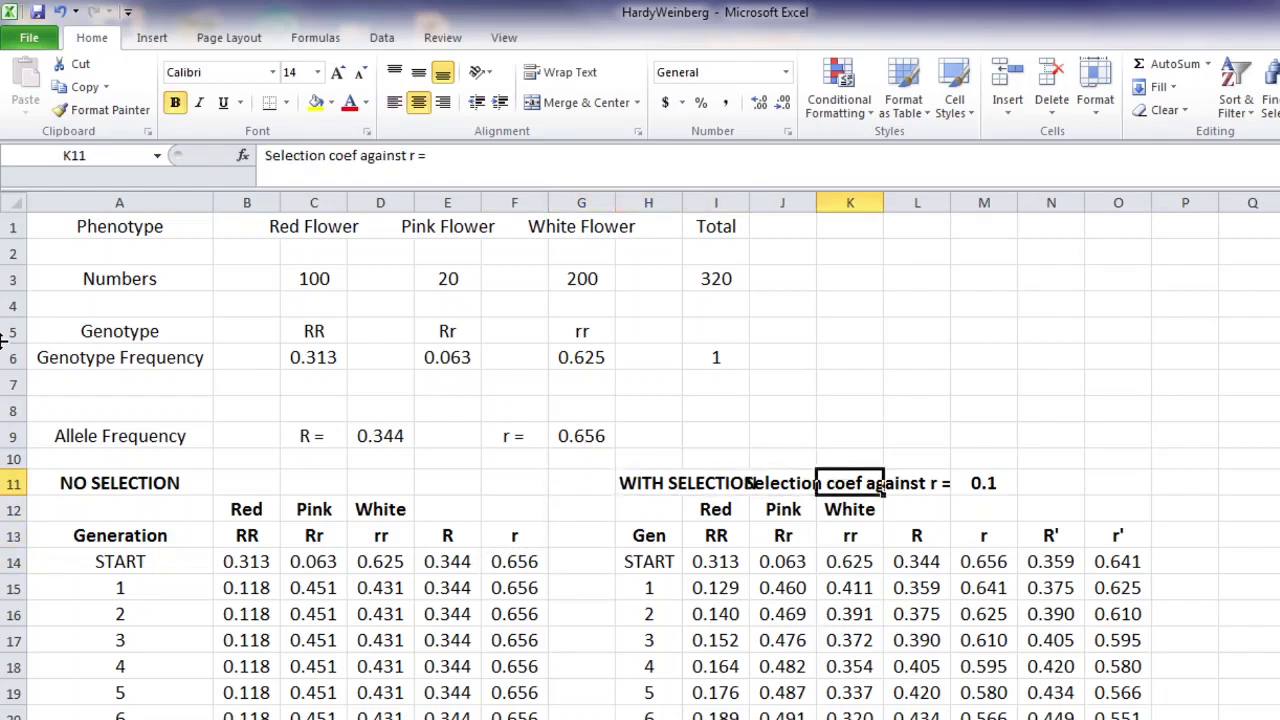
key(Left)
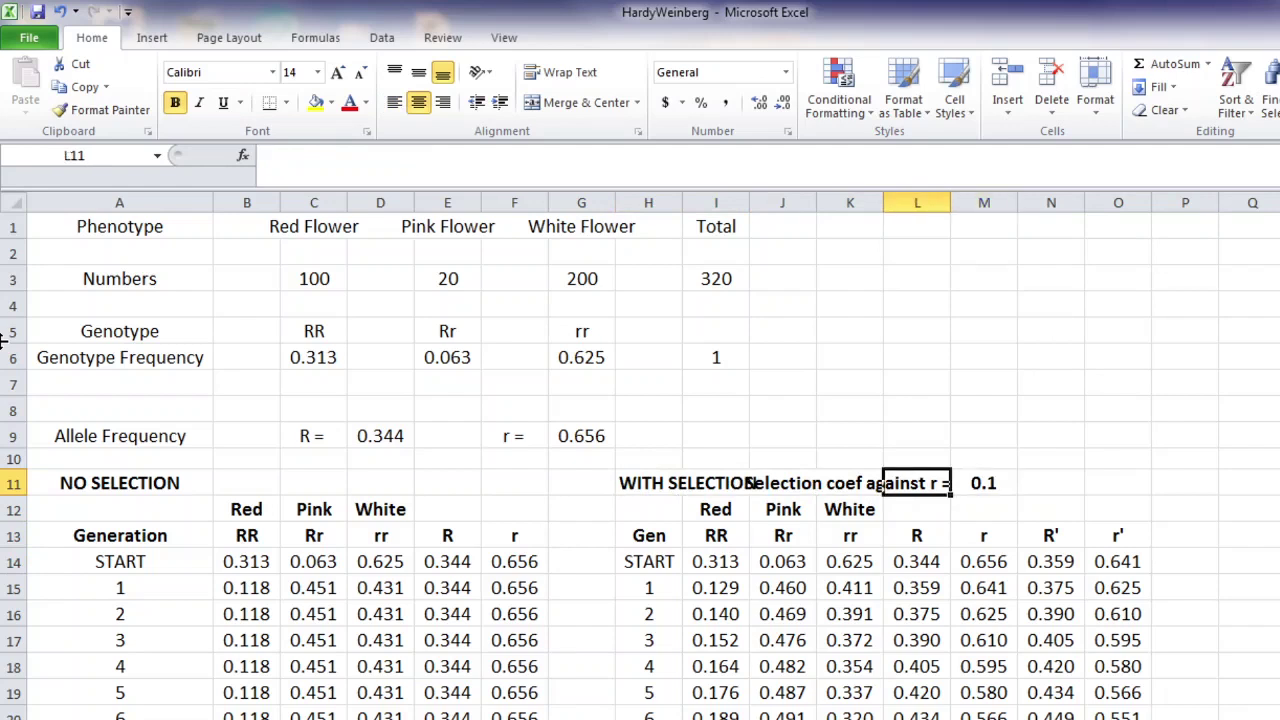
key(Right)
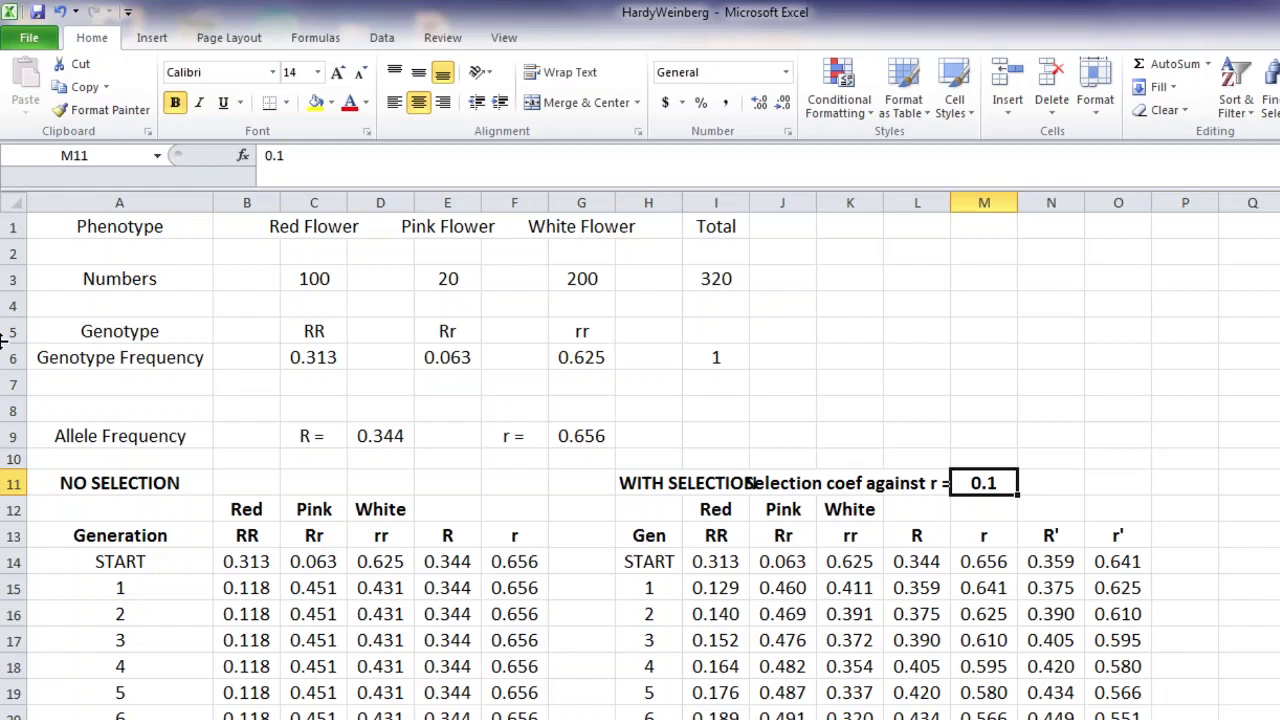
Examine the starting allele frequencies and the RR, Rr and rr genotype frequencies in row 14 of the WITH SELECTION table.
key(Down)
key(Down)
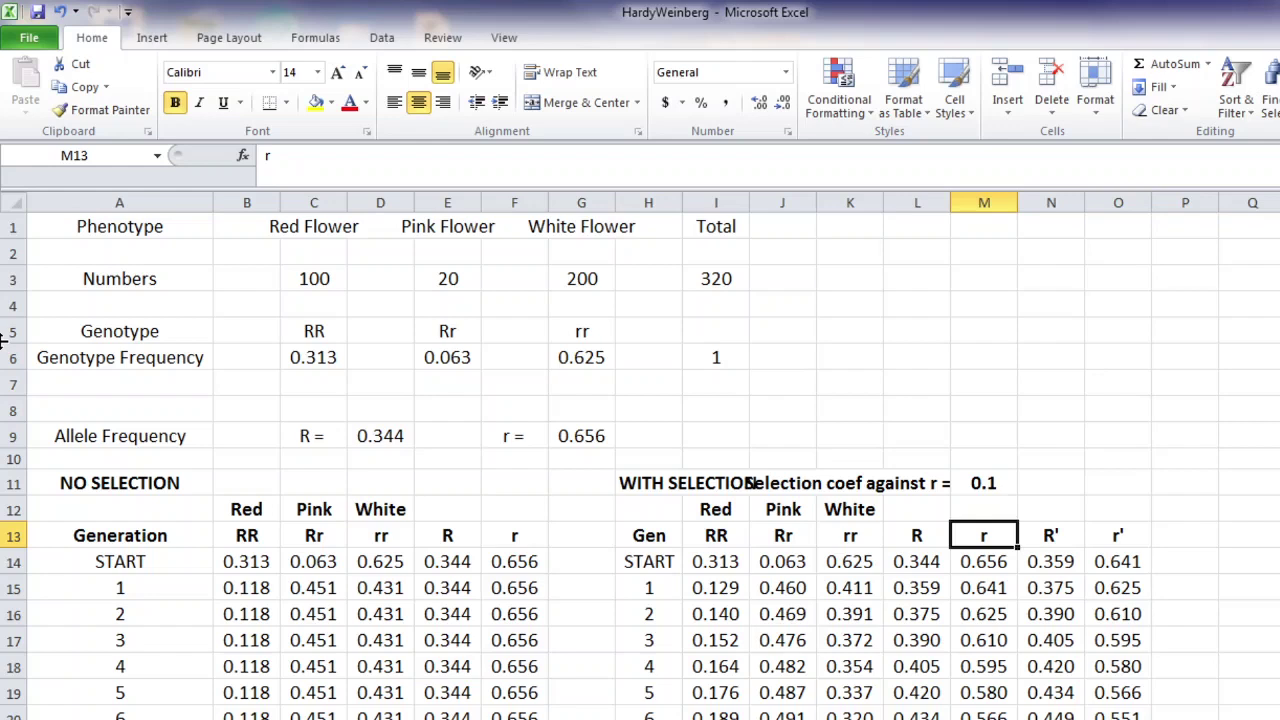
key(Down)
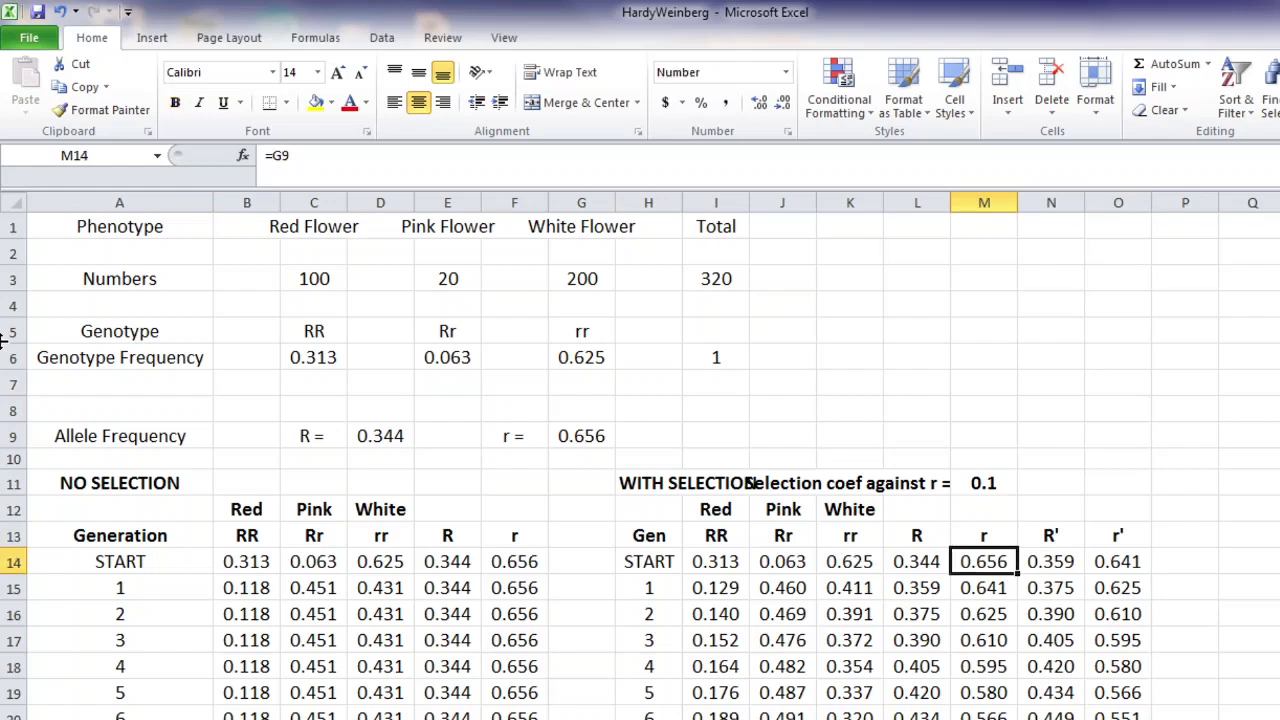
key(Left)
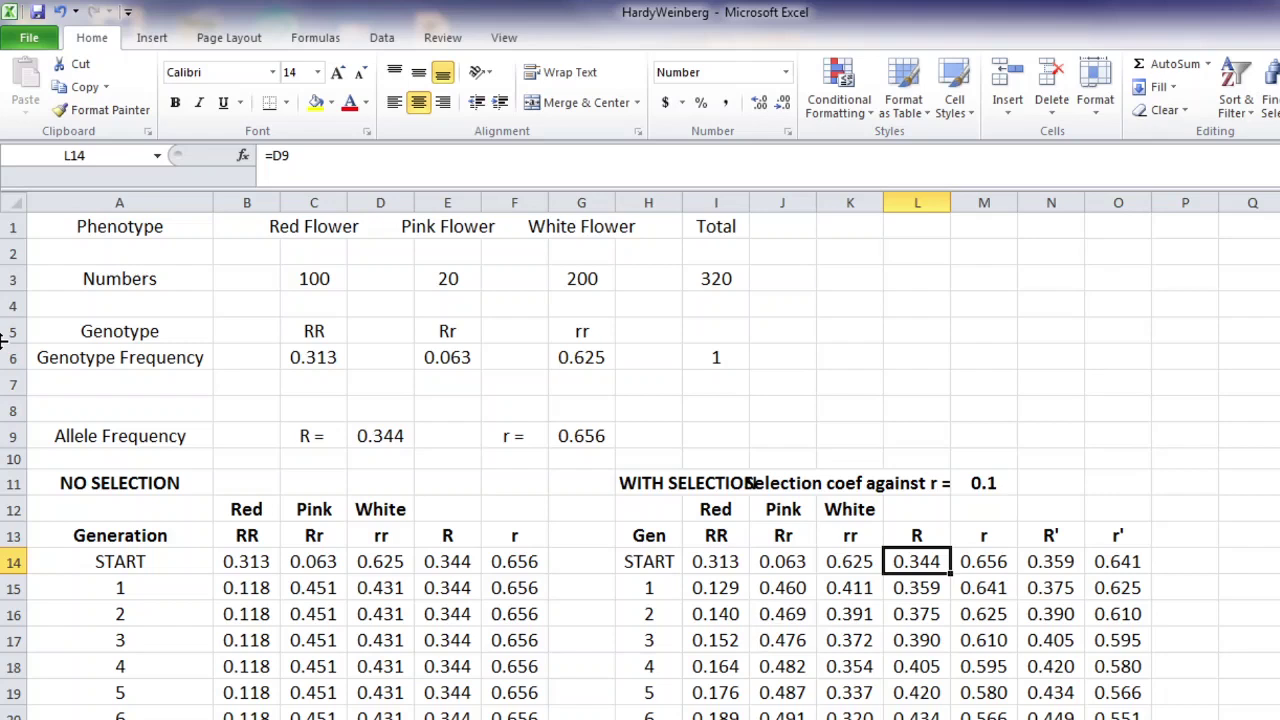
key(Left)
key(Left)
key(Left)
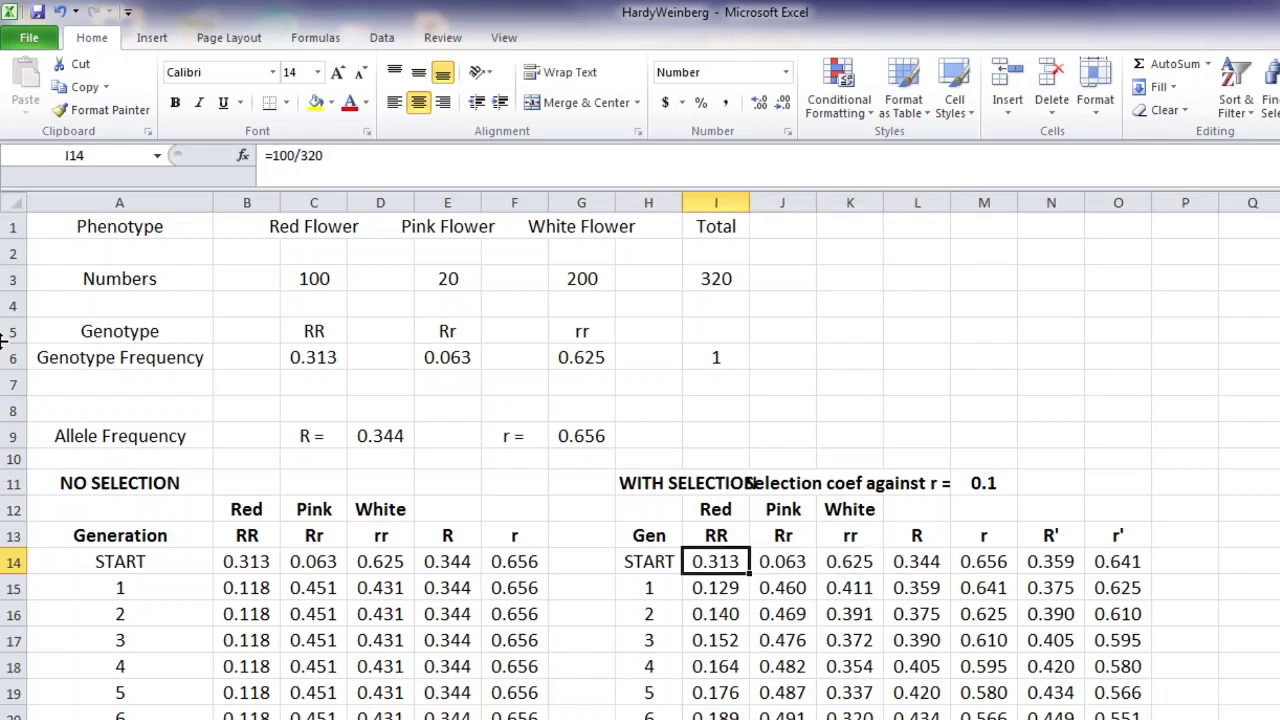
key(Right)
key(Right)
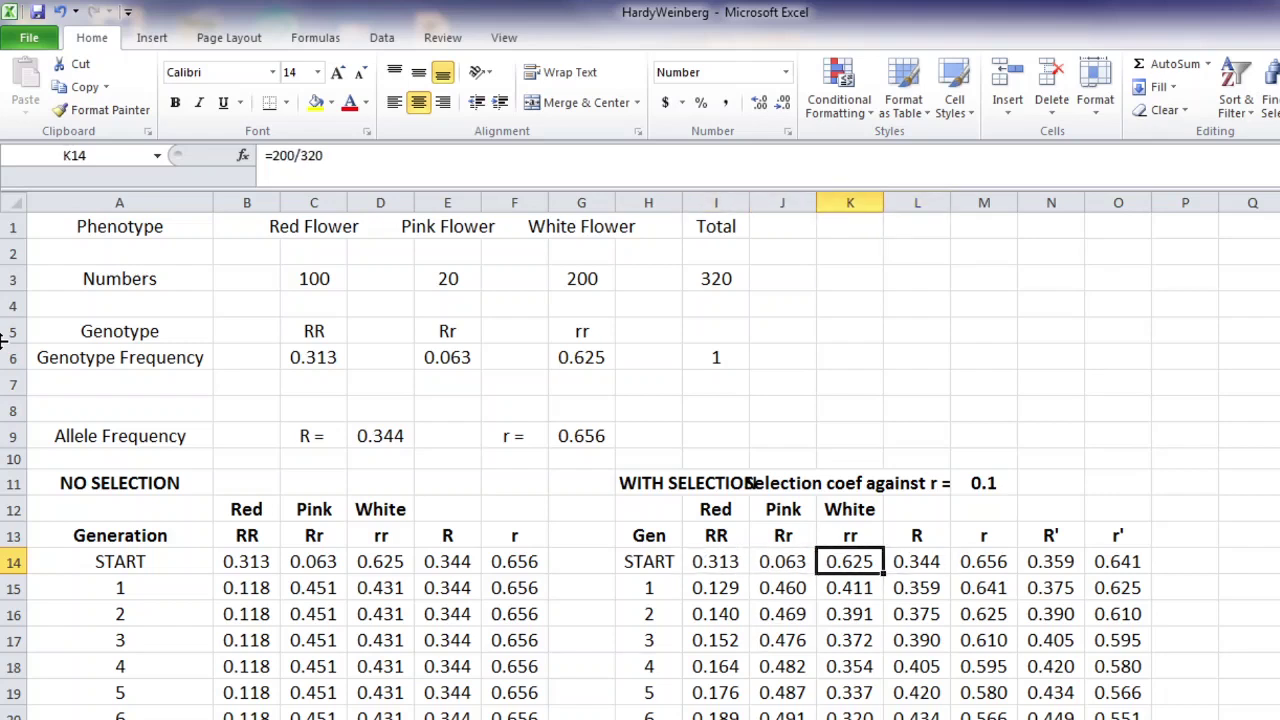
key(Right)
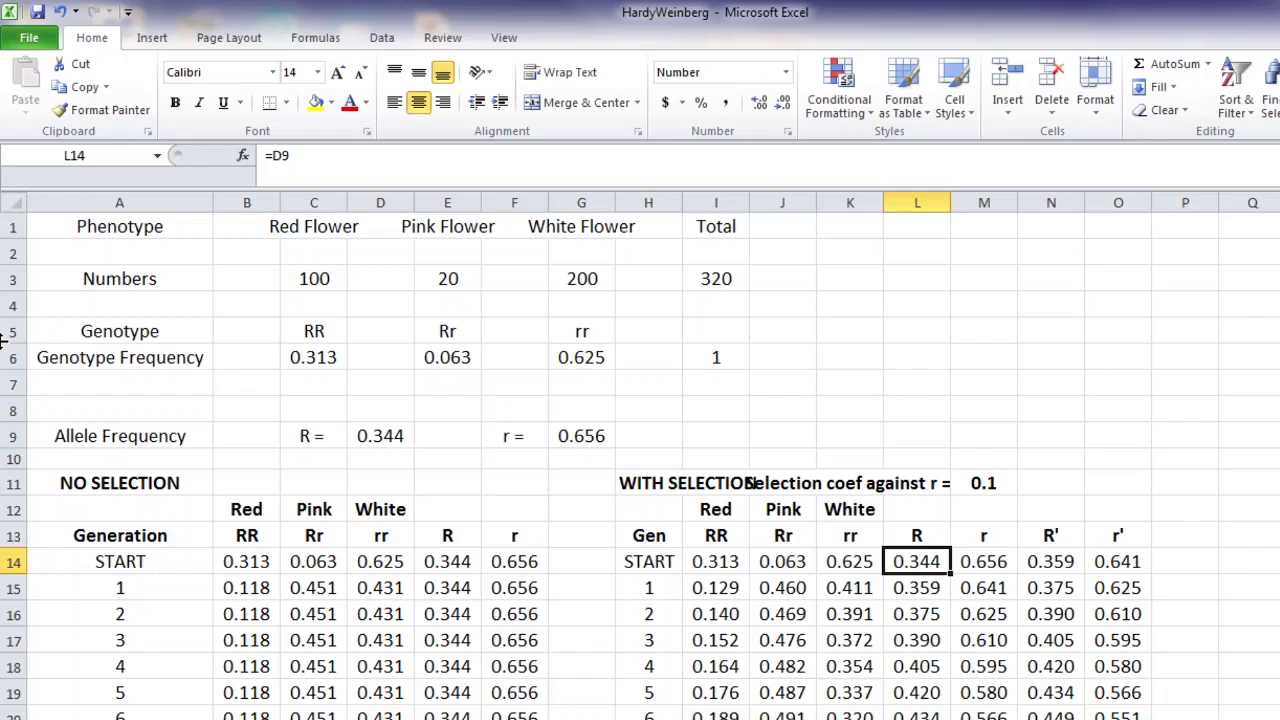
Check the starting genotype frequencies with selection and compare the R allele frequency in column L between START and generation 1.
key(Right)
key(Left)
key(Left)
key(Left)
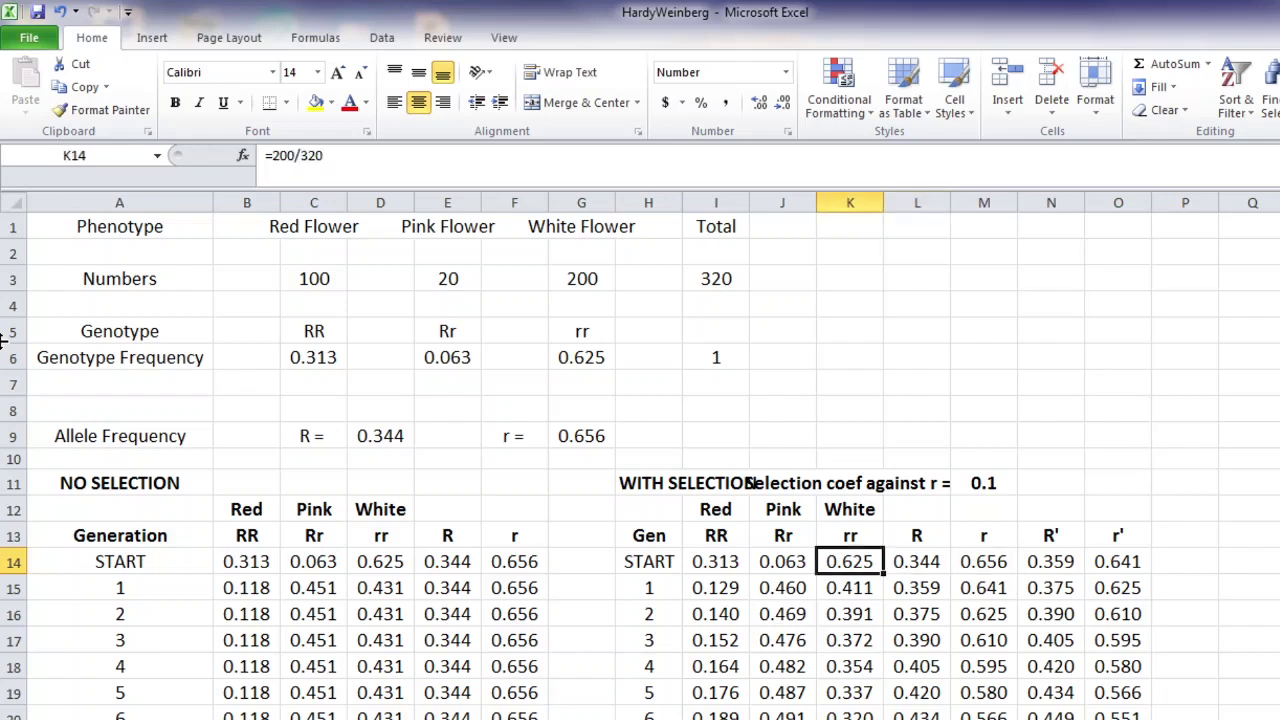
key(Left)
key(Right)
key(Right)
key(Right)
key(Down)
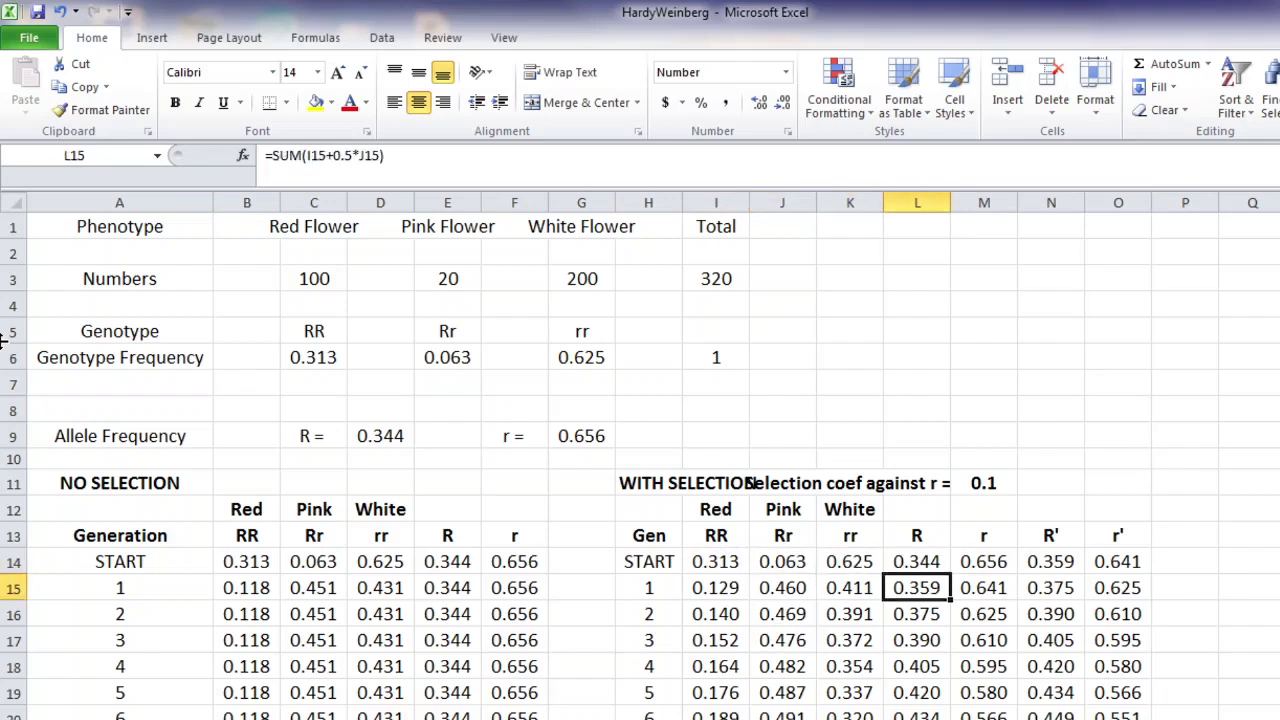
key(Up)
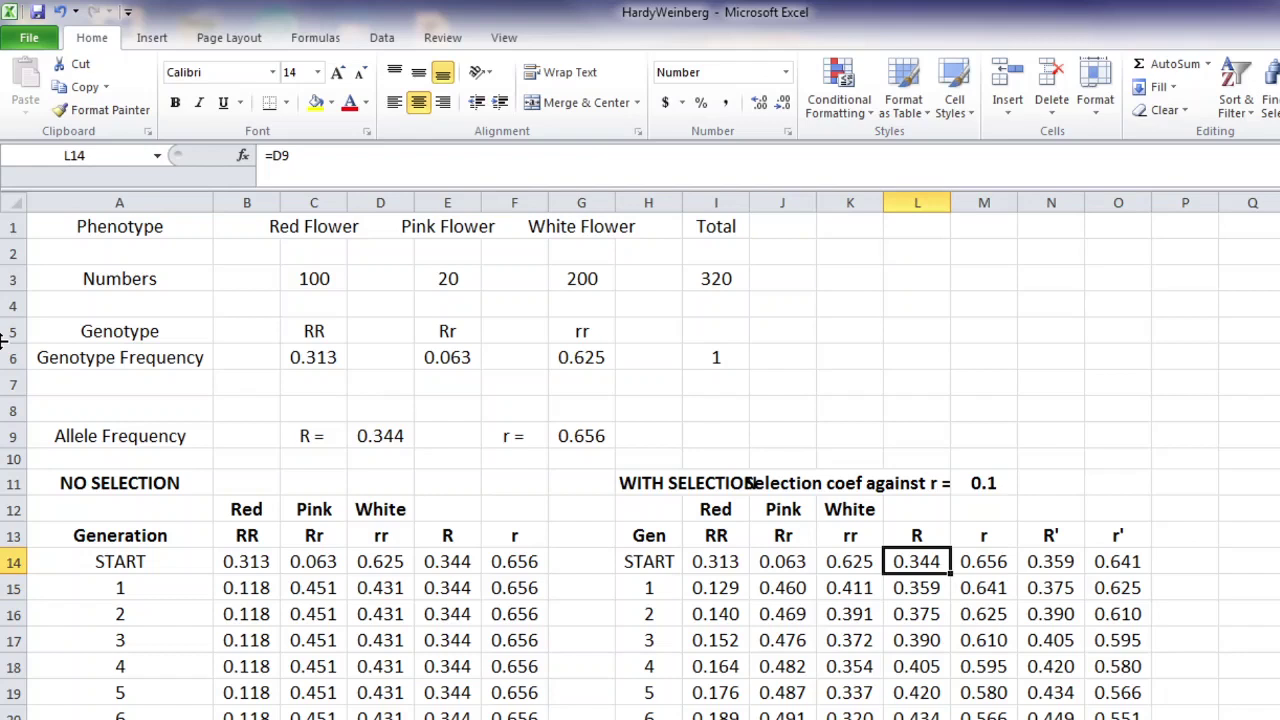
Examine the r allele frequency down column M of the WITH SELECTION table from START through generation 100.
key(Right)
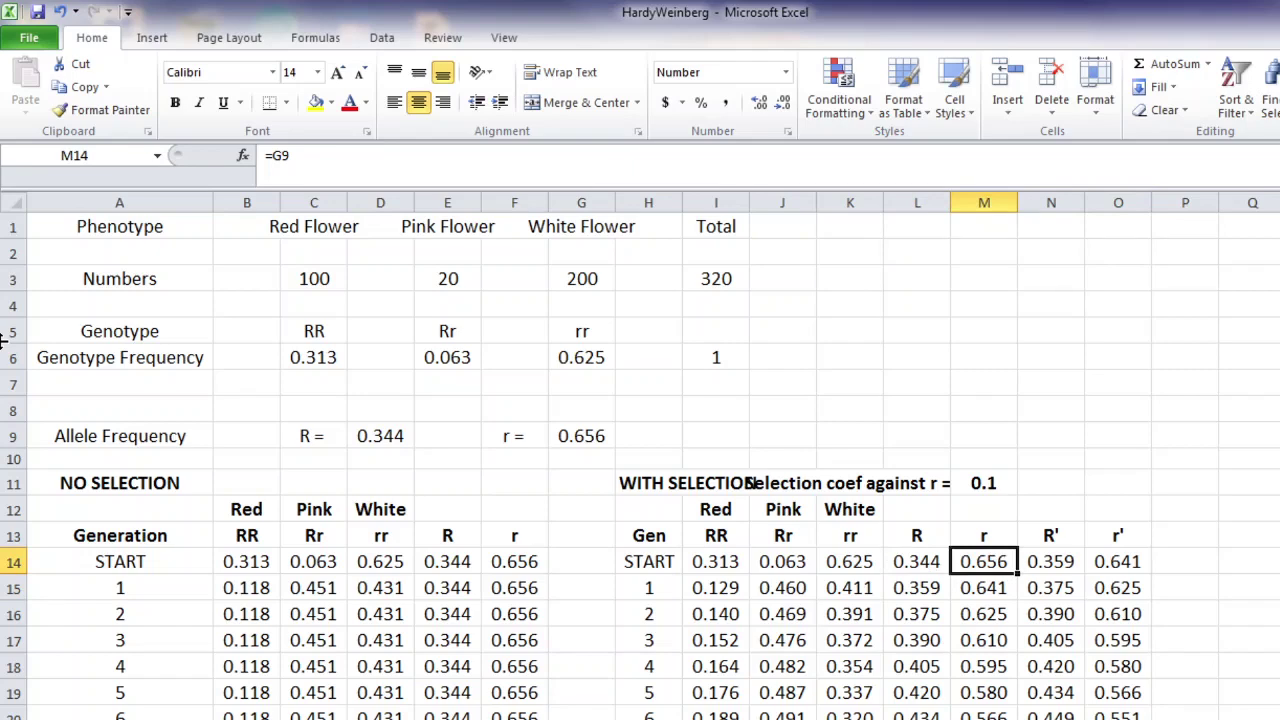
key(Down)
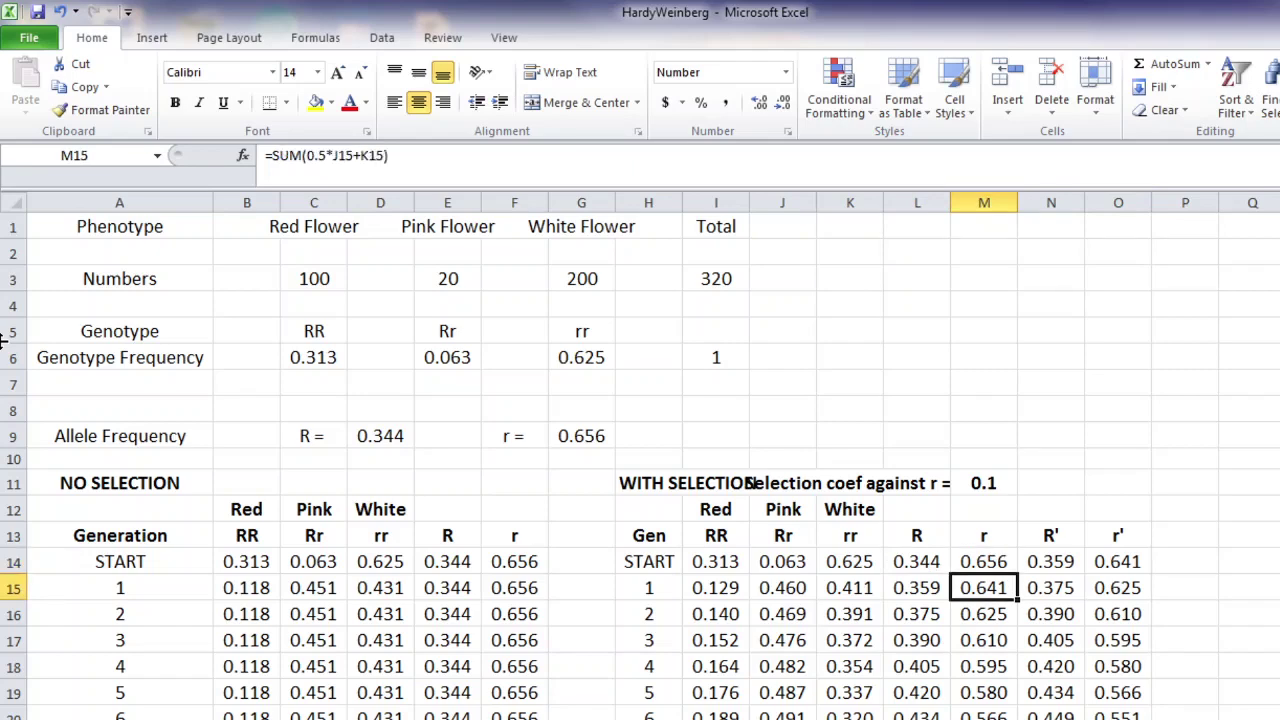
key(Down)
key(Down)
key(Down)
key(Down)
key(Down)
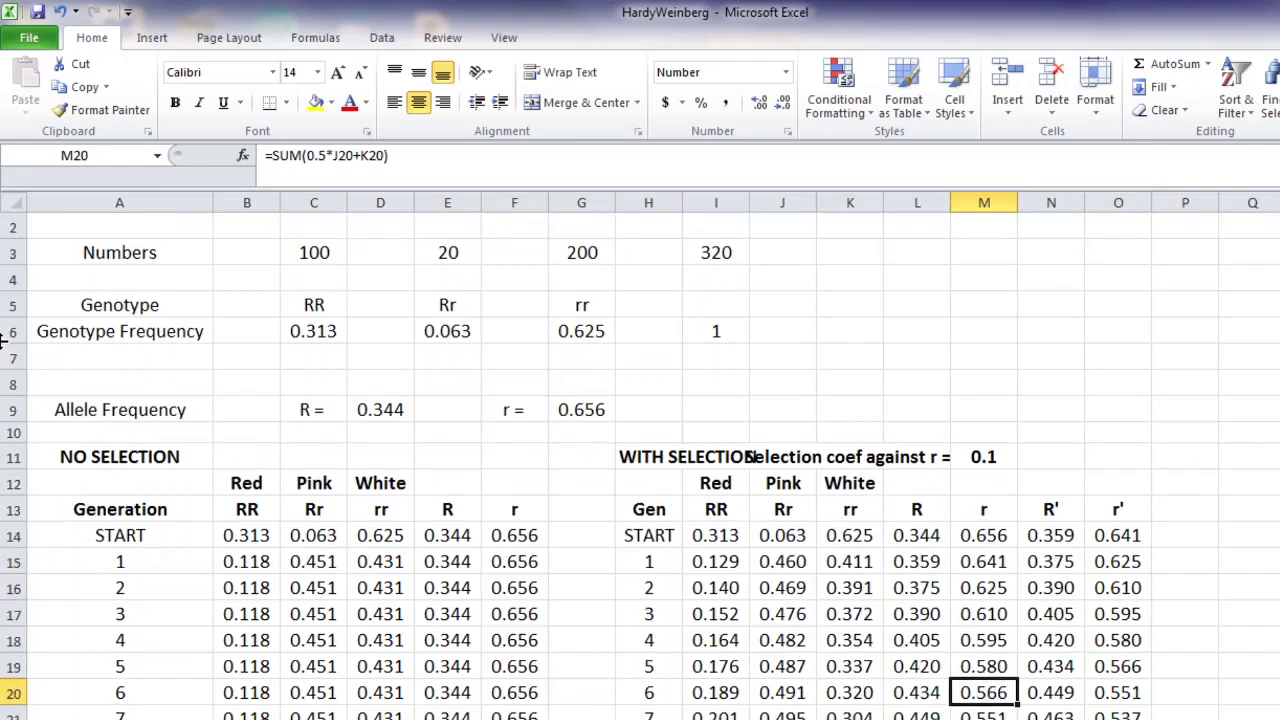
key(Down)
key(Down)
key(Down)
key(Down)
key(Down)
key(Down)
key(Down)
key(Down)
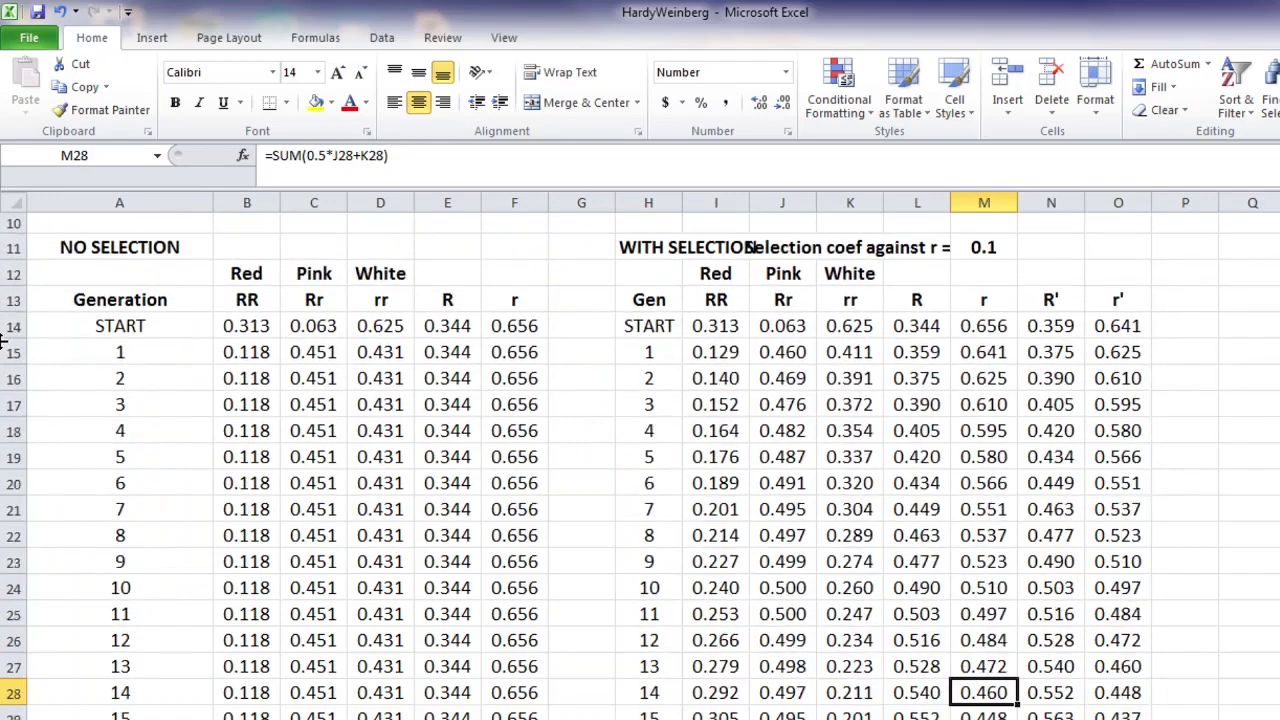
key(Down)
key(Down)
key(Down)
key(Down)
key(Down)
key(Down)
key(Down)
key(Down)
key(Down)
key(Down)
key(Down)
key(Down)
key(Down)
key(Down)
key(Down)
key(Down)
key(Down)
key(Down)
key(Down)
key(Down)
key(Down)
key(Down)
key(Down)
key(Down)
key(Down)
key(Down)
key(Down)
key(Down)
key(Down)
key(Down)
key(Down)
key(Down)
key(Down)
key(Down)
key(Down)
key(Down)
key(Down)
key(Down)
key(Down)
key(Down)
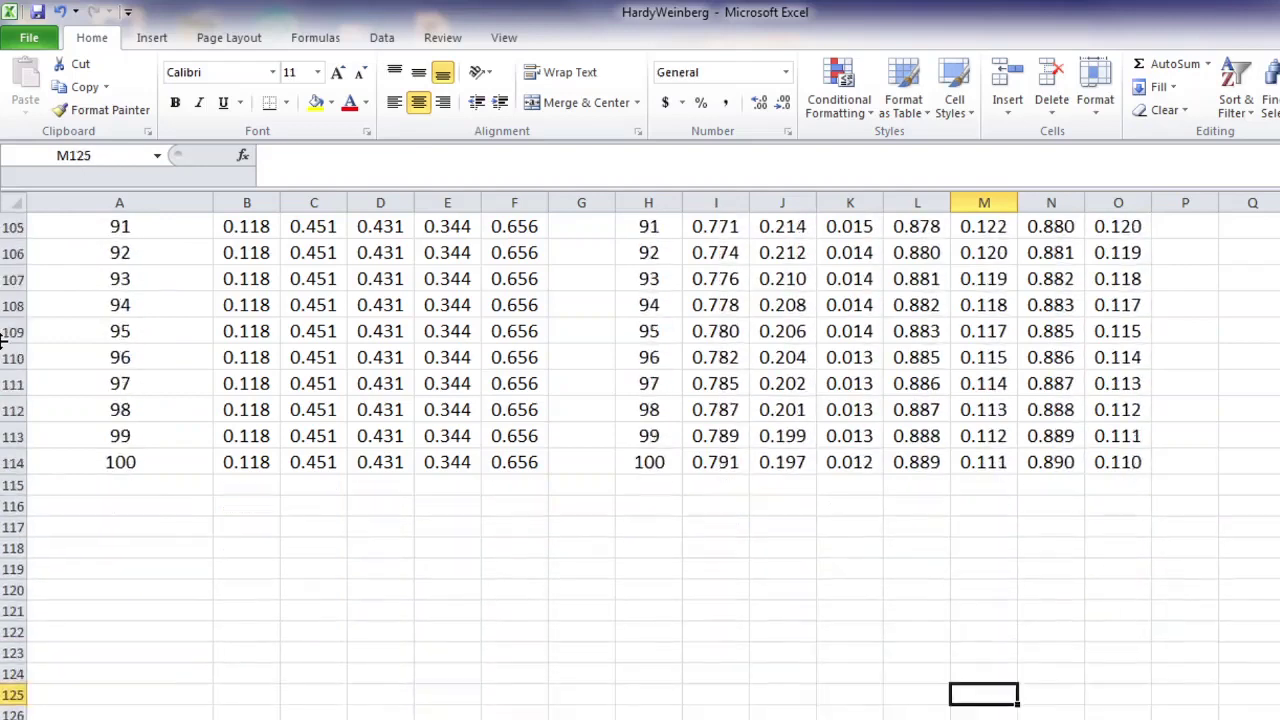
key(Down)
key(Up)
key(Up)
key(Up)
key(Up)
key(Up)
key(Up)
key(Up)
key(Up)
key(Up)
key(Up)
key(Up)
key(Up)
key(Up)
key(Up)
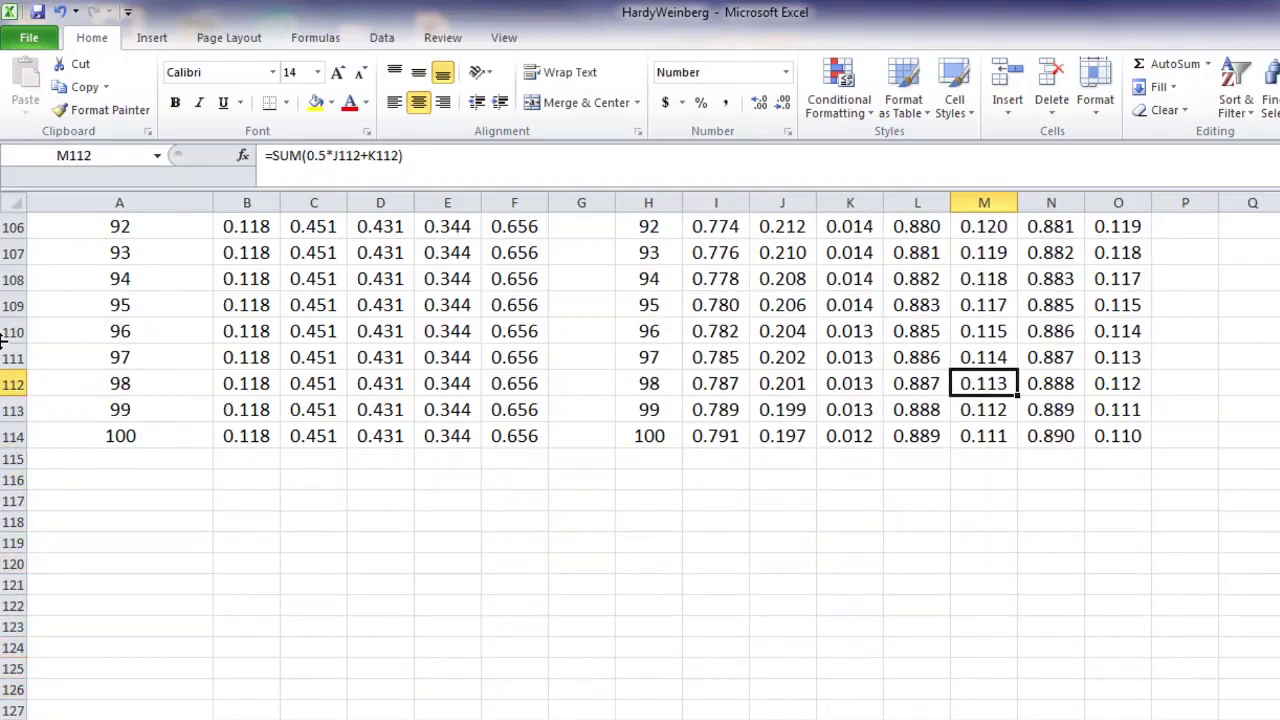
key(Down)
key(Down)
Review column M of the WITH SELECTION table back up from generation 100 and return to the starting r frequency in M14.
key(Up)
key(Up)
key(Up)
key(Up)
key(Up)
key(Up)
key(Up)
key(Up)
key(Up)
key(Up)
key(Up)
key(Up)
key(Up)
key(Up)
key(Up)
key(Up)
key(Up)
key(Up)
key(Up)
key(Up)
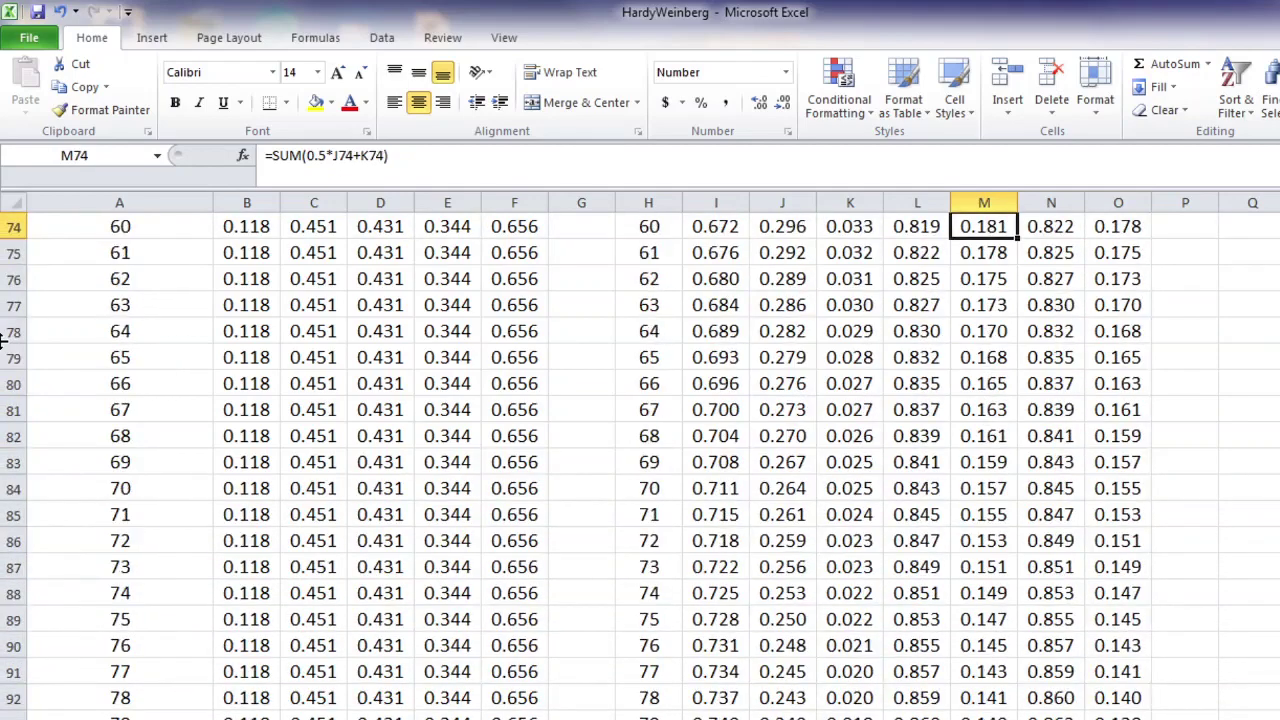
key(Up)
key(Up)
key(Up)
key(Up)
key(Up)
key(Up)
key(Up)
key(Up)
key(Up)
key(Up)
key(Up)
key(Up)
key(Up)
key(Up)
key(Up)
key(Up)
key(Up)
key(Up)
key(Up)
key(Up)
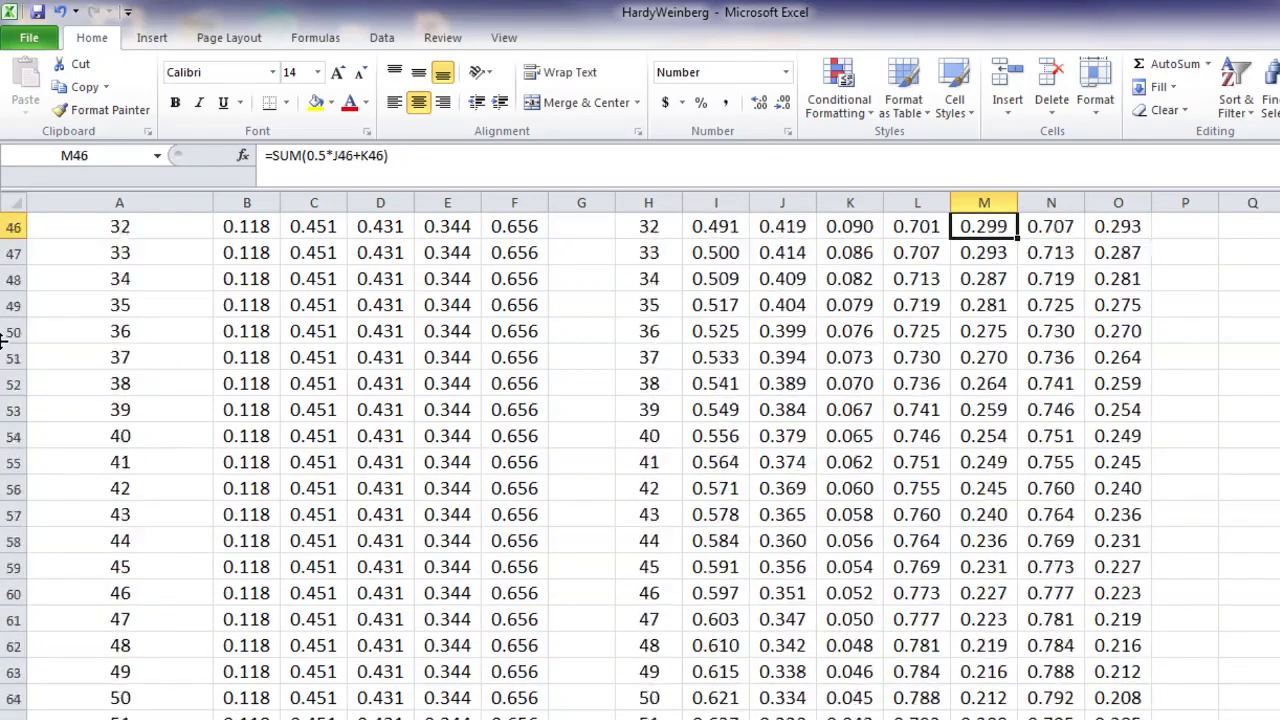
key(Up)
key(Up)
key(Up)
key(Up)
key(Up)
key(Up)
key(Up)
key(Up)
key(Up)
key(Up)
key(Up)
key(Up)
key(Up)
key(Up)
key(Up)
key(Up)
key(Up)
key(Up)
key(Up)
key(Up)
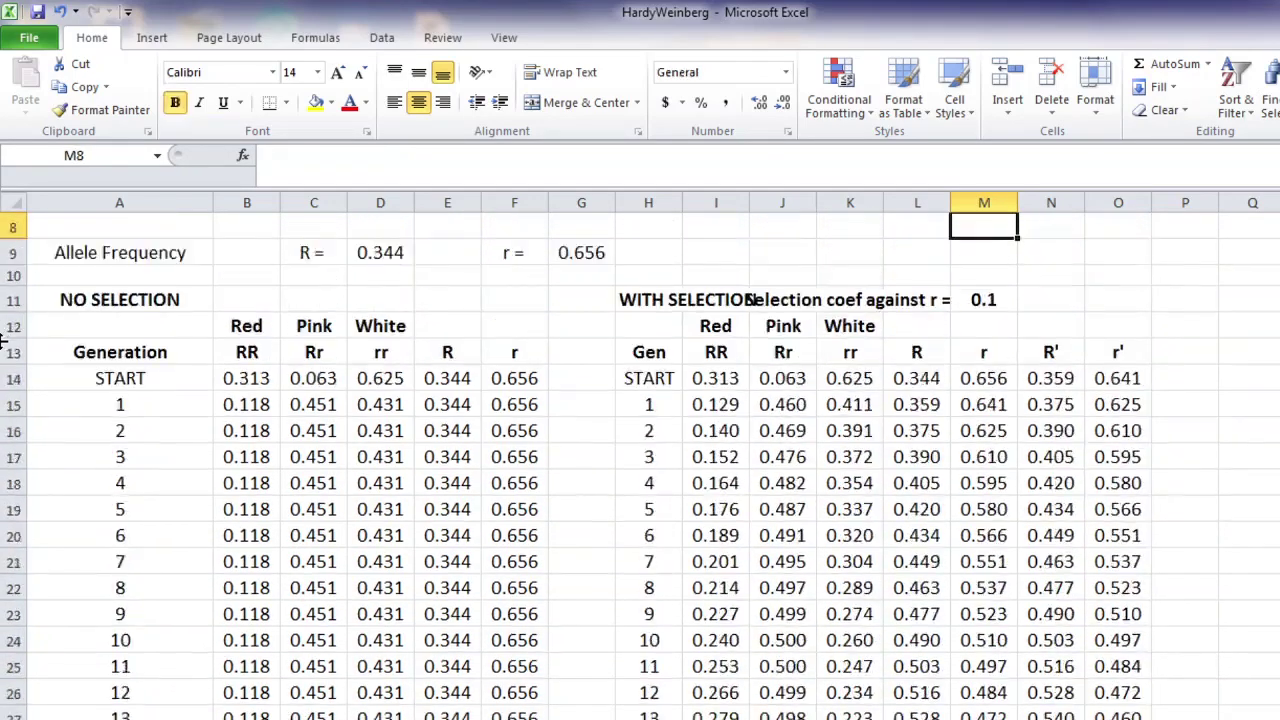
key(Down)
key(Down)
key(Down)
key(Down)
key(Down)
key(Down)
key(Down)
key(Down)
key(Down)
key(Down)
key(Down)
key(Down)
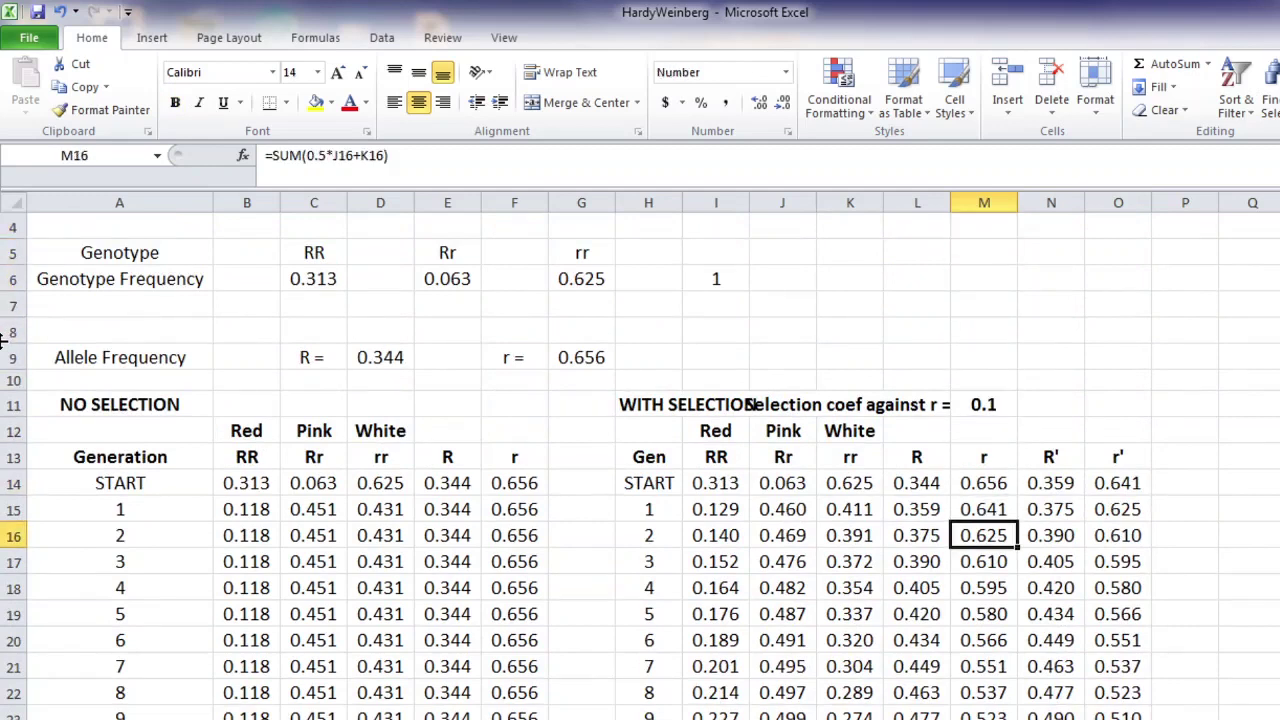
key(Up)
key(Up)
key(Up)
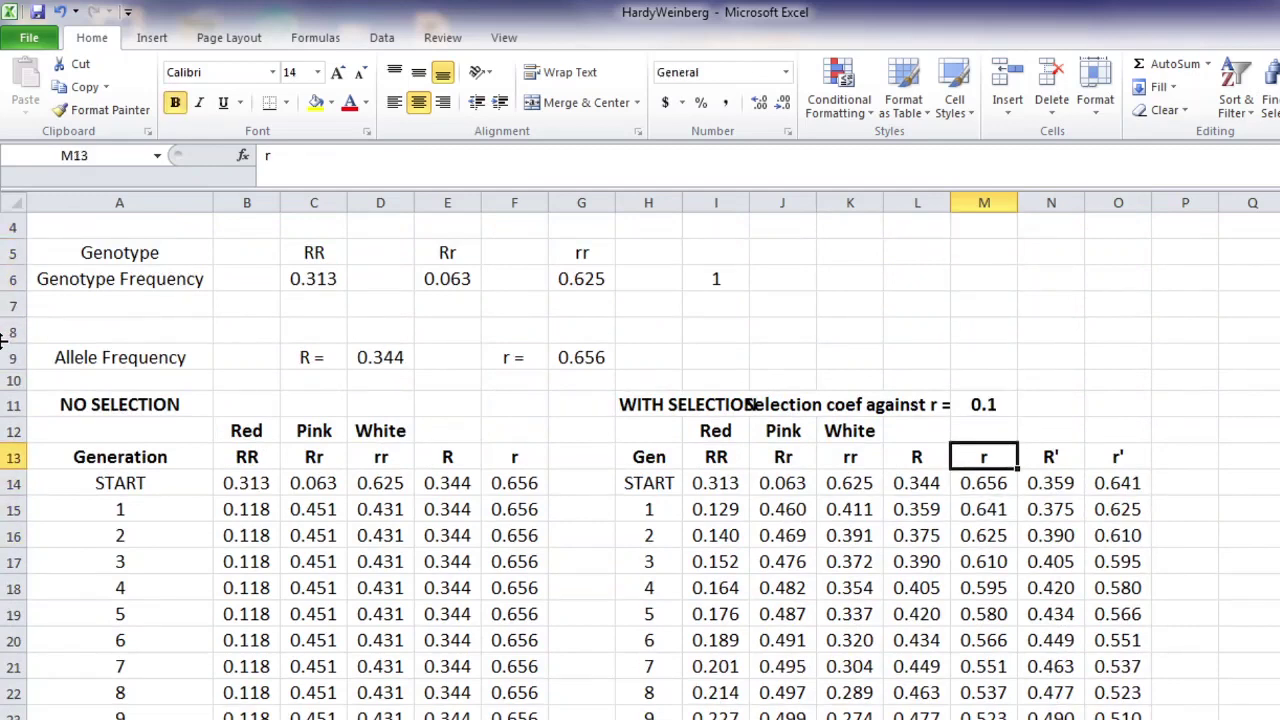
key(Down)
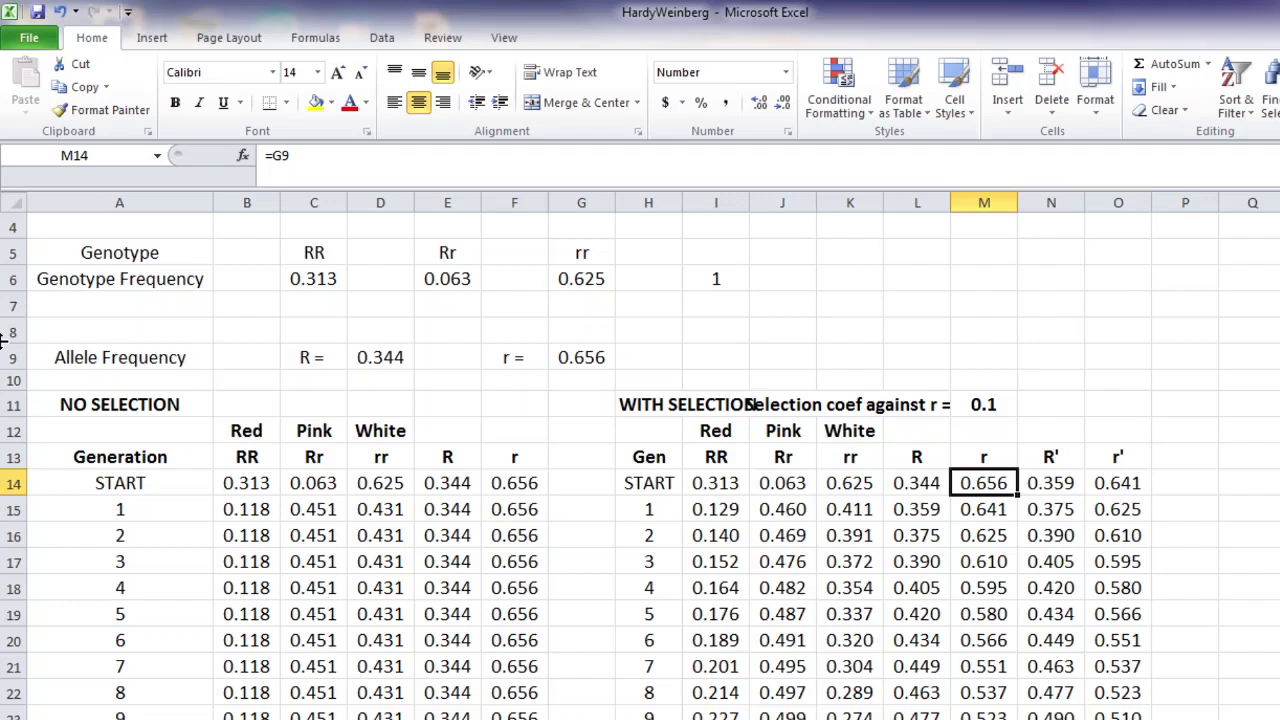
Set the selection coefficient against r in M11 to 0.2.
key(Up)
key(Up)
key(Up)
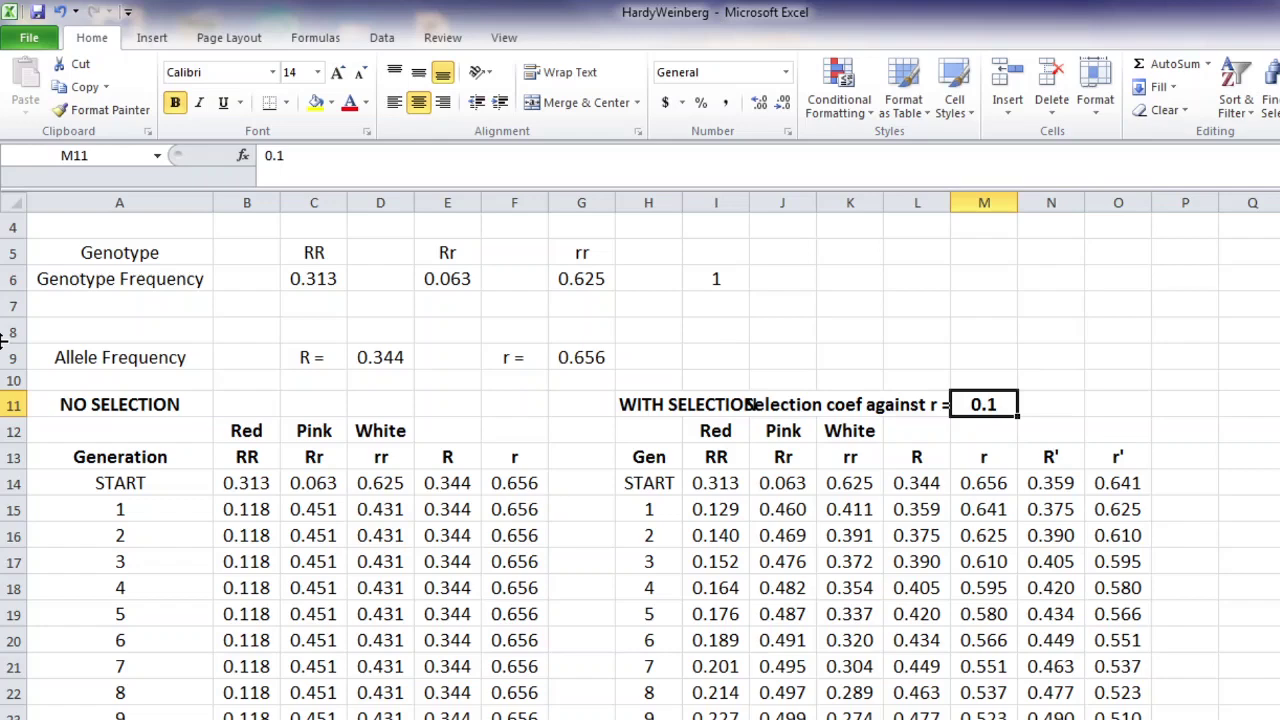
text(.2)
key(Return)
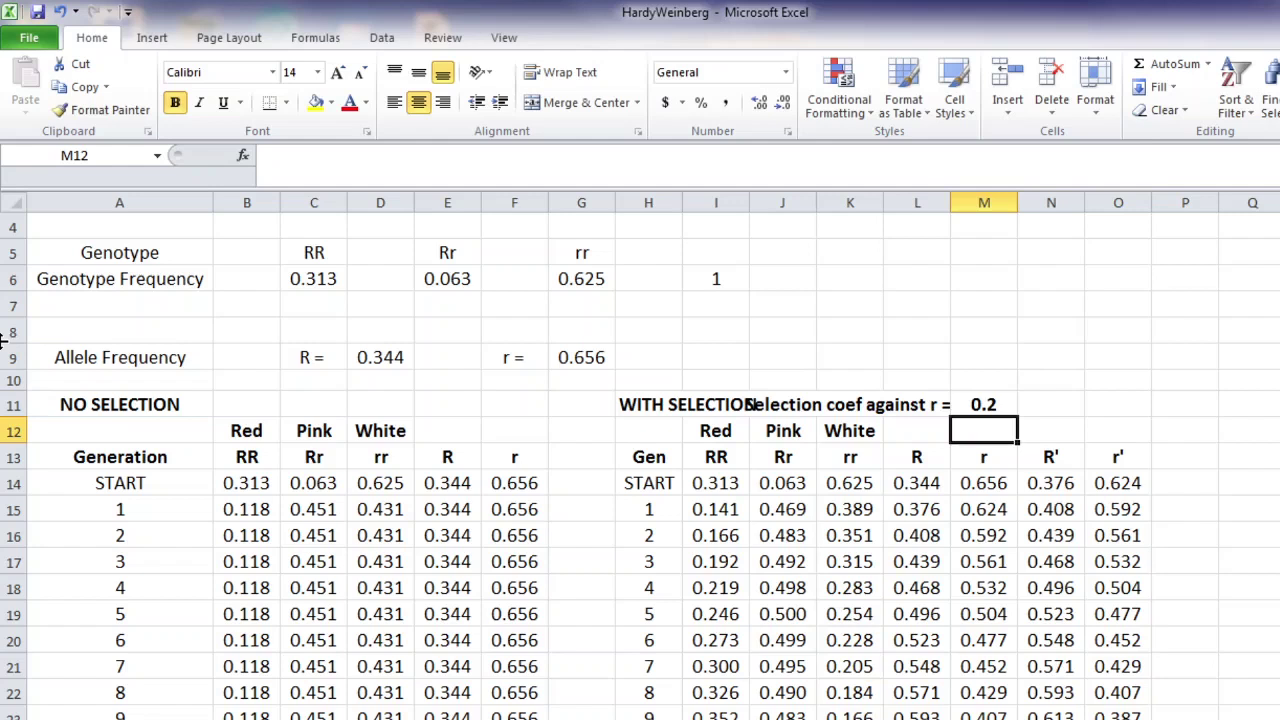
Examine the r allele frequency down column M of the WITH SELECTION table from START to generation 100 under the 0.2 selection coefficient.
key(Down)
key(Down)
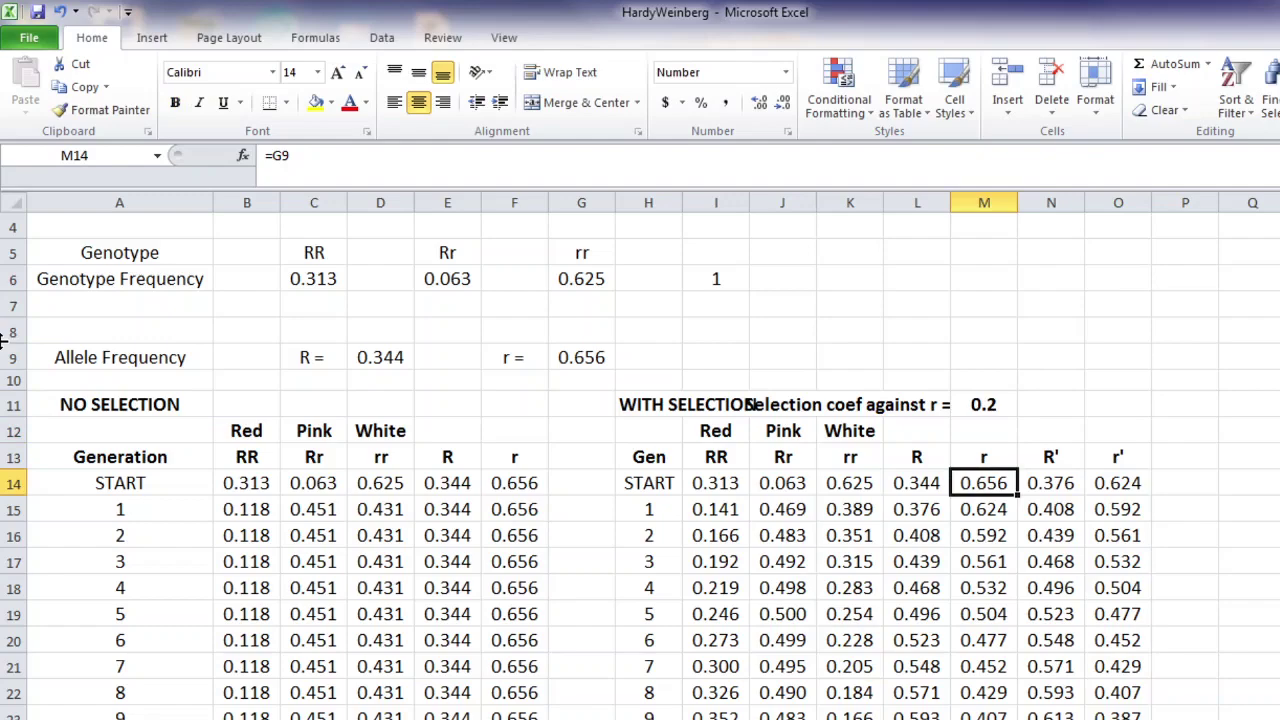
key(Down)
key(Down)
key(Down)
key(Down)
key(Down)
key(Down)
key(Down)
key(Down)
key(Down)
key(Down)
key(Down)
key(Down)
key(Down)
key(Down)
key(Down)
key(Down)
key(Down)
key(Down)
key(Down)
key(Down)
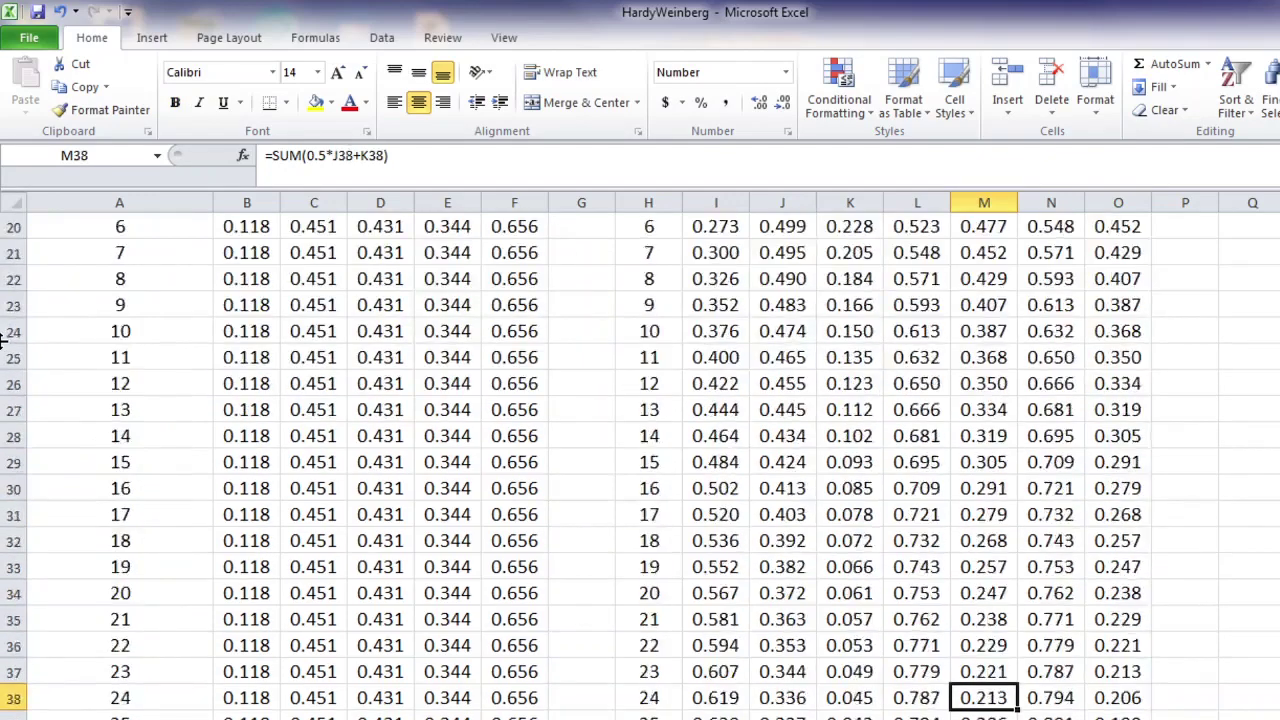
key(Down)
key(Down)
key(Down)
key(Down)
key(Down)
key(Down)
key(Down)
key(Down)
key(Down)
key(Down)
key(Down)
key(Down)
key(Down)
key(Down)
key(Down)
key(Down)
key(Down)
key(Down)
key(Down)
key(Down)
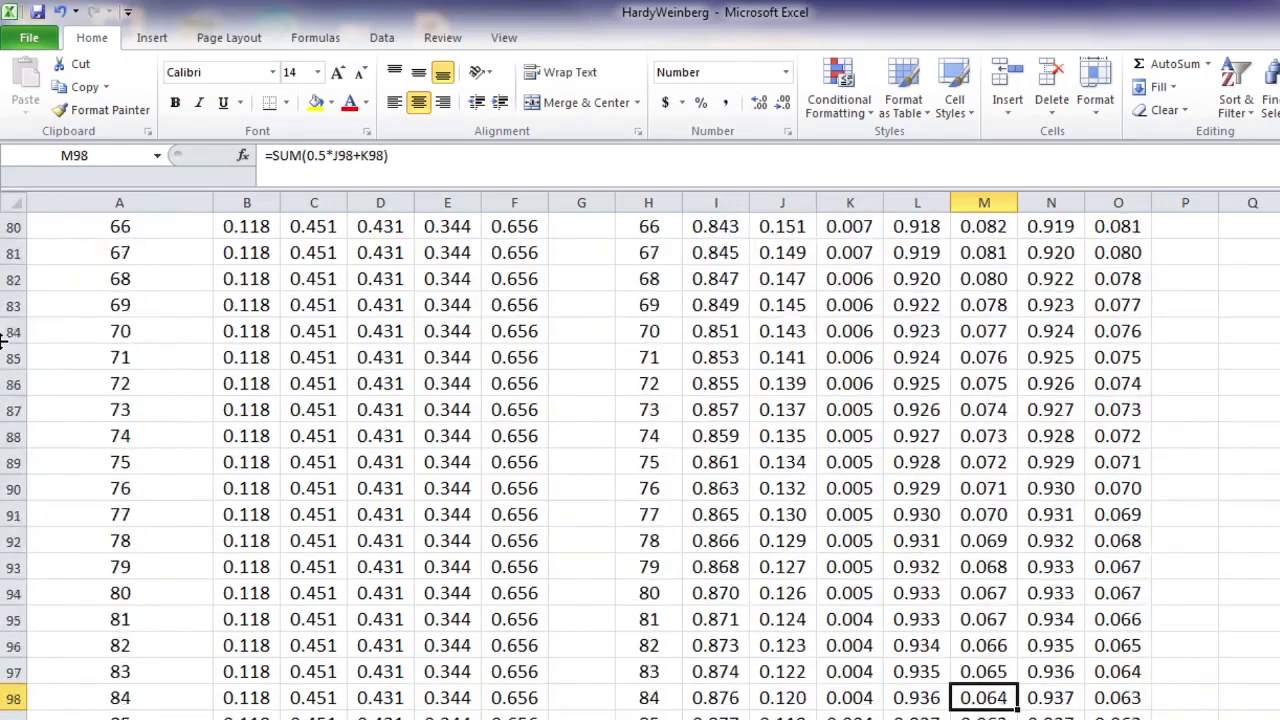
key(Down)
key(Down)
key(Down)
key(Down)
key(Down)
key(Down)
key(Down)
key(Down)
key(Down)
key(Down)
key(Down)
key(Down)
key(Down)
key(Down)
key(Up)
key(Up)
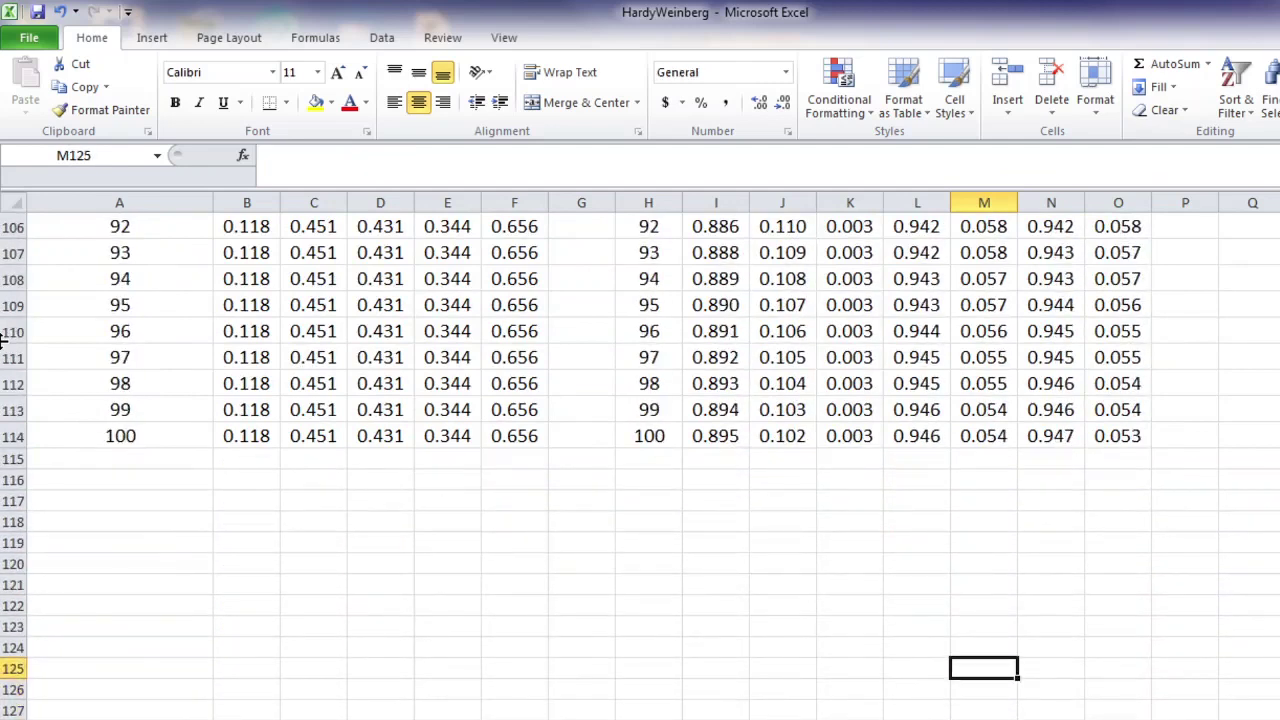
key(Up)
key(Up)
key(Up)
key(Up)
key(Up)
key(Up)
key(Up)
key(Up)
key(Up)
key(Up)
key(Up)
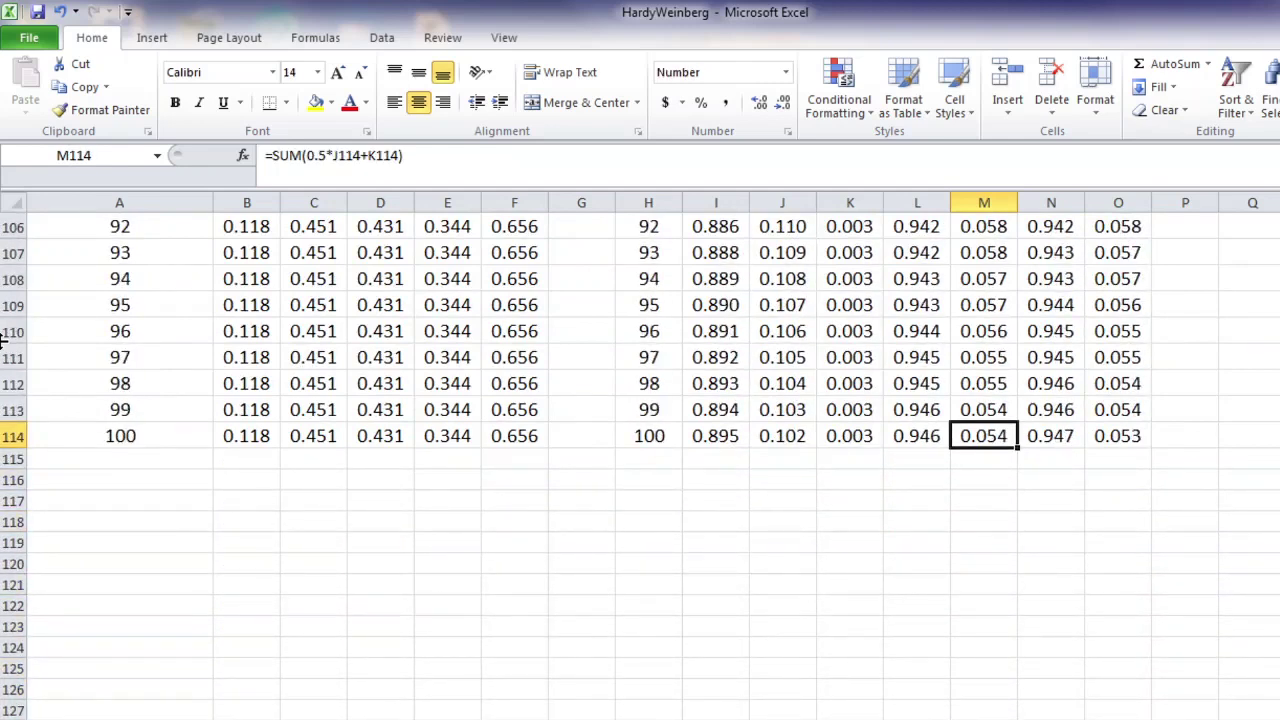
Review the r allele frequencies in column M back up from generation 100 to the top of the WITH SELECTION table.
key(Up)
key(Up)
key(Up)
key(Up)
key(Up)
key(Up)
key(Up)
key(Up)
key(Up)
key(Up)
key(Up)
key(Up)
key(Up)
key(Up)
key(Up)
key(Up)
key(Up)
key(Up)
key(Up)
key(Up)
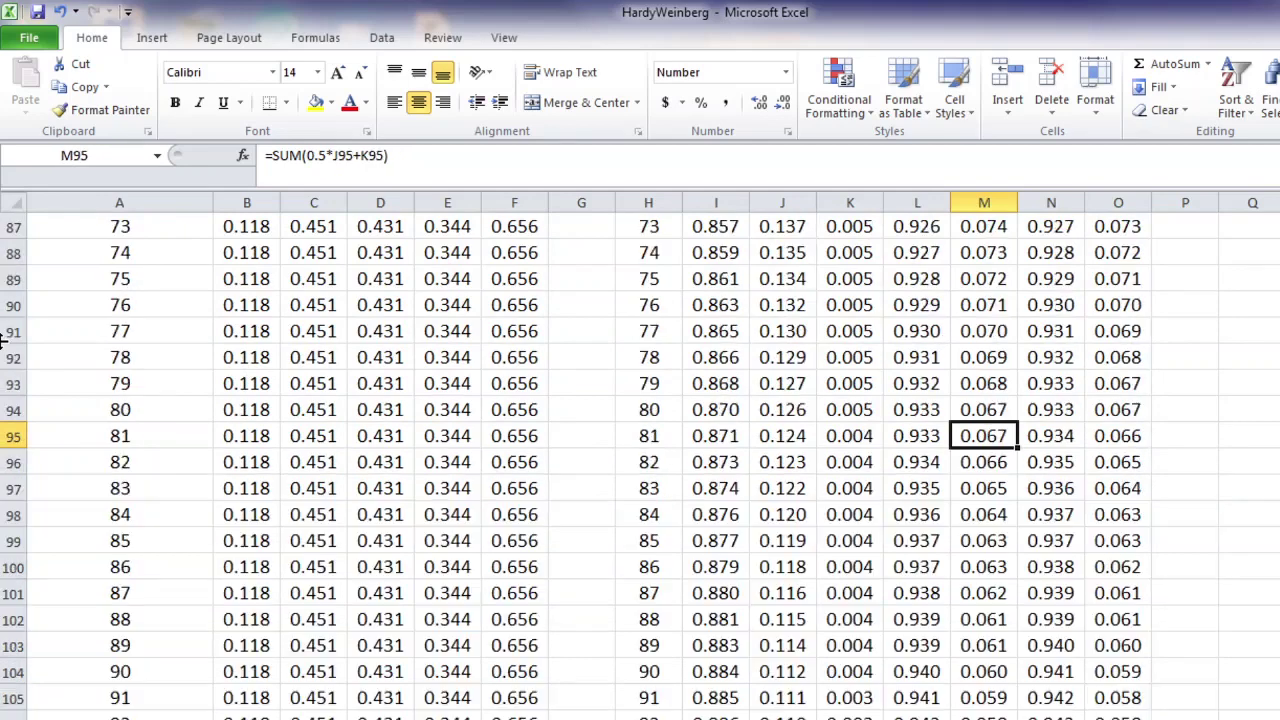
key(Up)
key(Up)
key(Up)
key(Up)
key(Up)
key(Up)
key(Up)
key(Up)
key(Up)
key(Up)
key(Up)
key(Up)
key(Up)
key(Up)
key(Up)
key(Up)
key(Up)
key(Up)
key(Up)
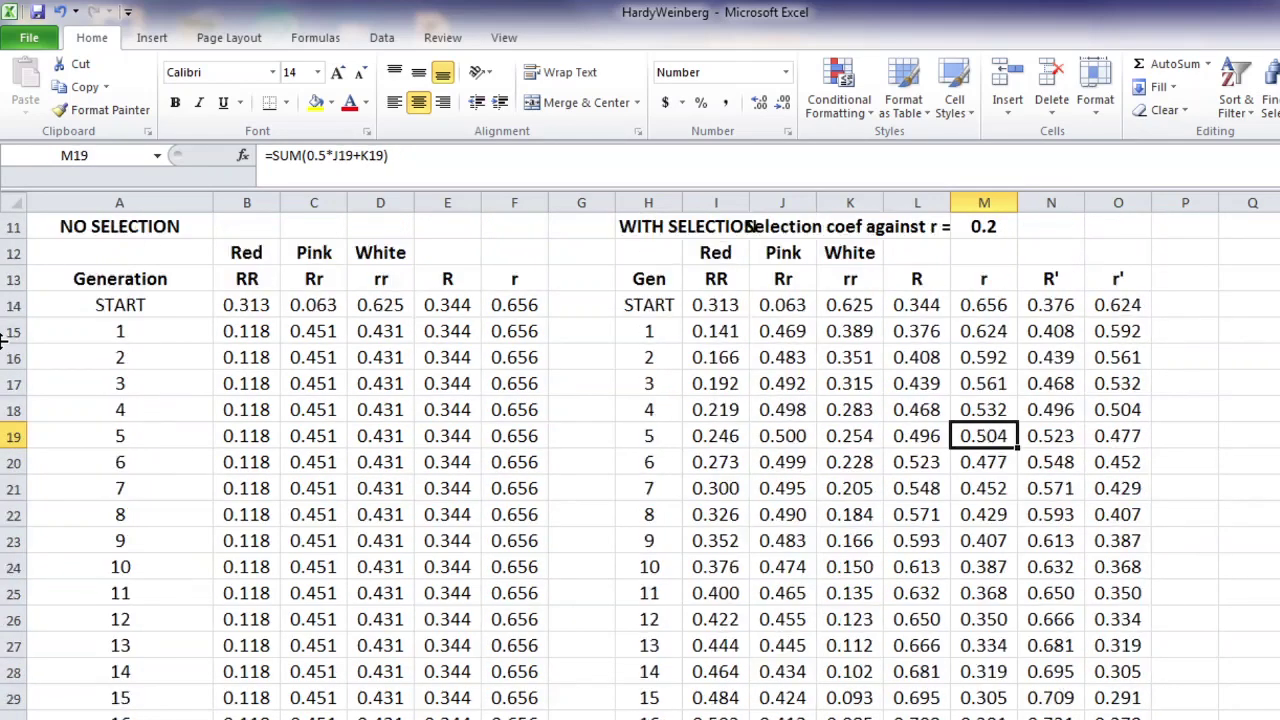
key(Up)
key(Up)
key(Up)
key(Up)
key(Up)
key(Up)
key(Up)
key(Up)
key(Up)
key(Up)
key(Up)
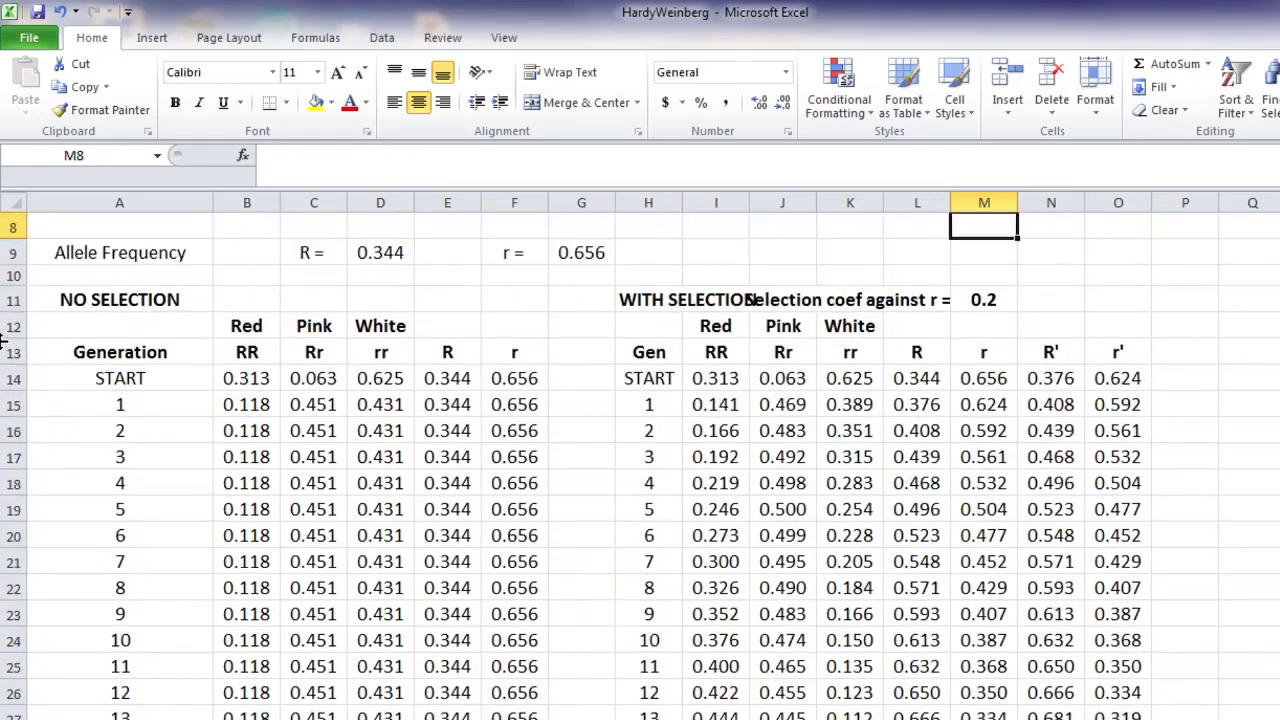
Set the selection coefficient against r in M11 to 0.9.
key(Down)
key(Down)
key(Down)
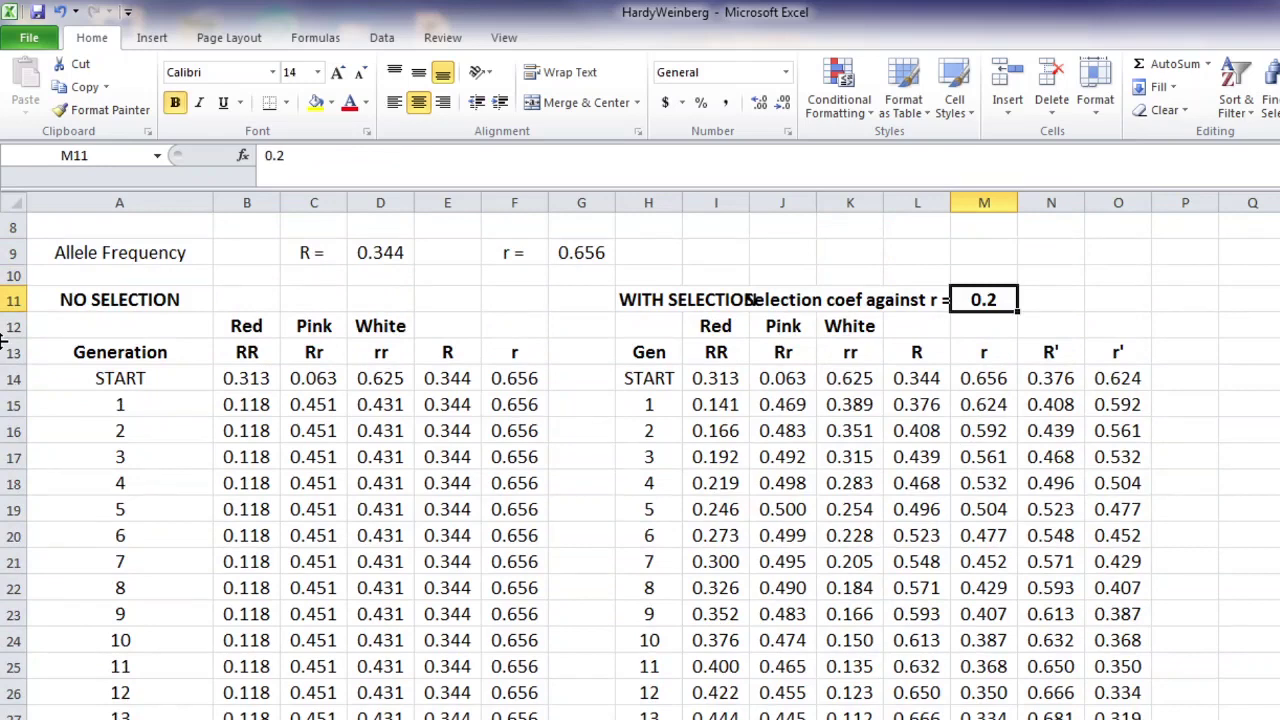
text(.9)
key(Return)
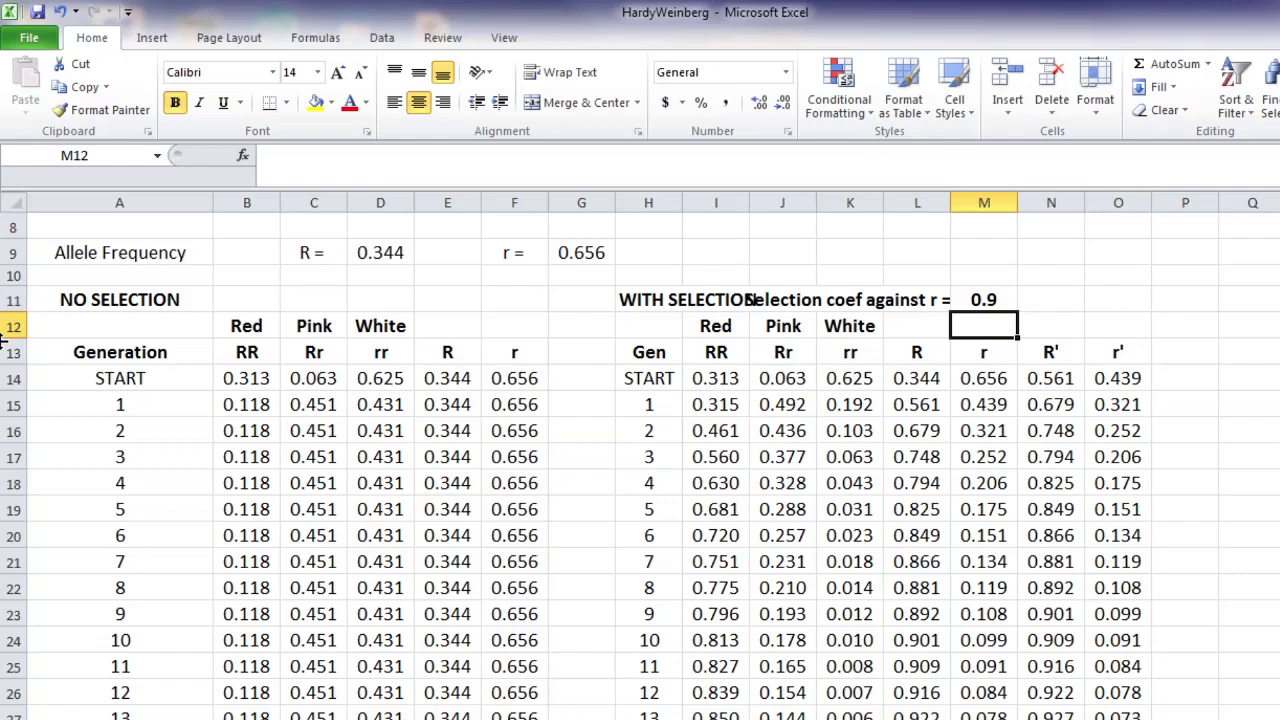
Examine the r allele frequency in column M of the WITH SELECTION table from START through generation 11 under the 0.9 coefficient.
key(Down)
key(Down)
key(Down)
key(Down)
key(Down)
key(Down)
key(Down)
key(Down)
key(Down)
key(Down)
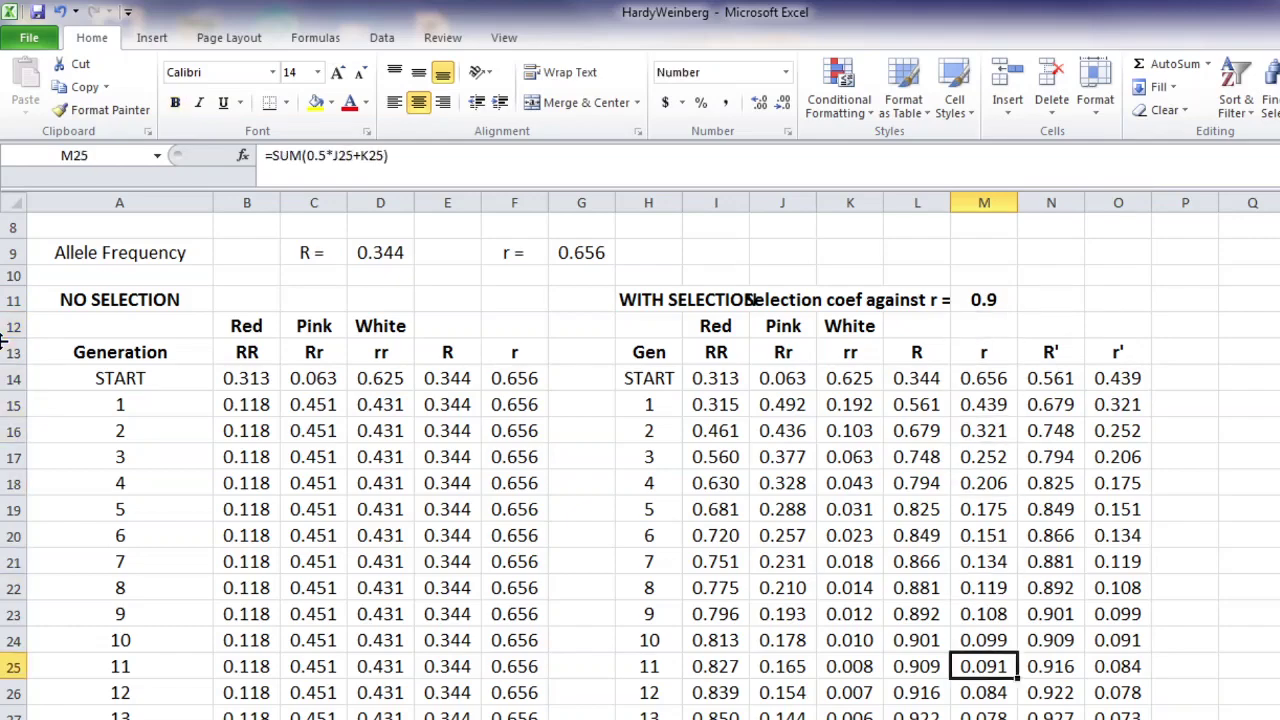
Examine the r allele frequency in column M of the WITH SELECTION table from generation 11 to generation 100 under the 0.9 coefficient.
key(Down)
key(Down)
key(Down)
key(Down)
key(Down)
key(Down)
key(Down)
key(Down)
key(Down)
key(Down)
key(Down)
key(Down)
key(Down)
key(Down)
key(Down)
key(Down)
key(Down)
key(Down)
key(Down)
key(Down)
key(Down)
key(Down)
key(Down)
key(Down)
key(Down)
key(Down)
key(Down)
key(Down)
key(Down)
key(Down)
key(Down)
key(Down)
key(Down)
key(Down)
key(Down)
key(Down)
key(Down)
key(Down)
key(Down)
key(Down)
key(Up)
key(Up)
key(Up)
key(Up)
key(Up)
key(Up)
key(Up)
key(Up)
key(Up)
key(Up)
key(Up)
key(Up)
key(Up)
key(Down)
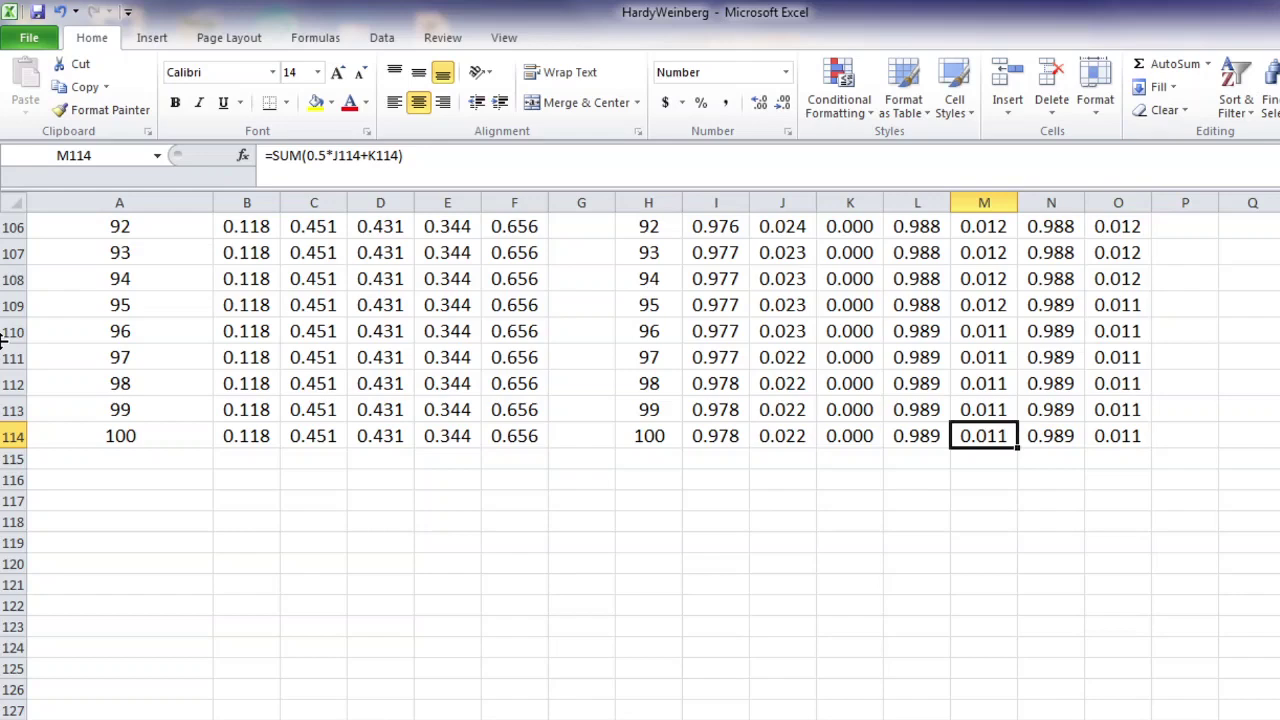
Review the r allele frequencies under the 0.9 coefficient in column M from generation 100 back up to START.
key(Up)
key(Up)
key(Up)
key(Up)
key(Up)
key(Up)
key(Up)
key(Up)
key(Up)
key(Up)
key(Up)
key(Up)
key(Up)
key(Up)
key(Up)
key(Up)
key(Up)
key(Up)
key(Up)
key(Up)
key(Up)
key(Up)
key(Up)
key(Up)
key(Up)
key(Up)
key(Up)
key(Up)
key(Up)
key(Up)
key(Up)
key(Up)
key(Up)
key(Up)
key(Up)
key(Up)
key(Up)
key(Up)
key(Up)
key(Up)
key(Up)
key(Up)
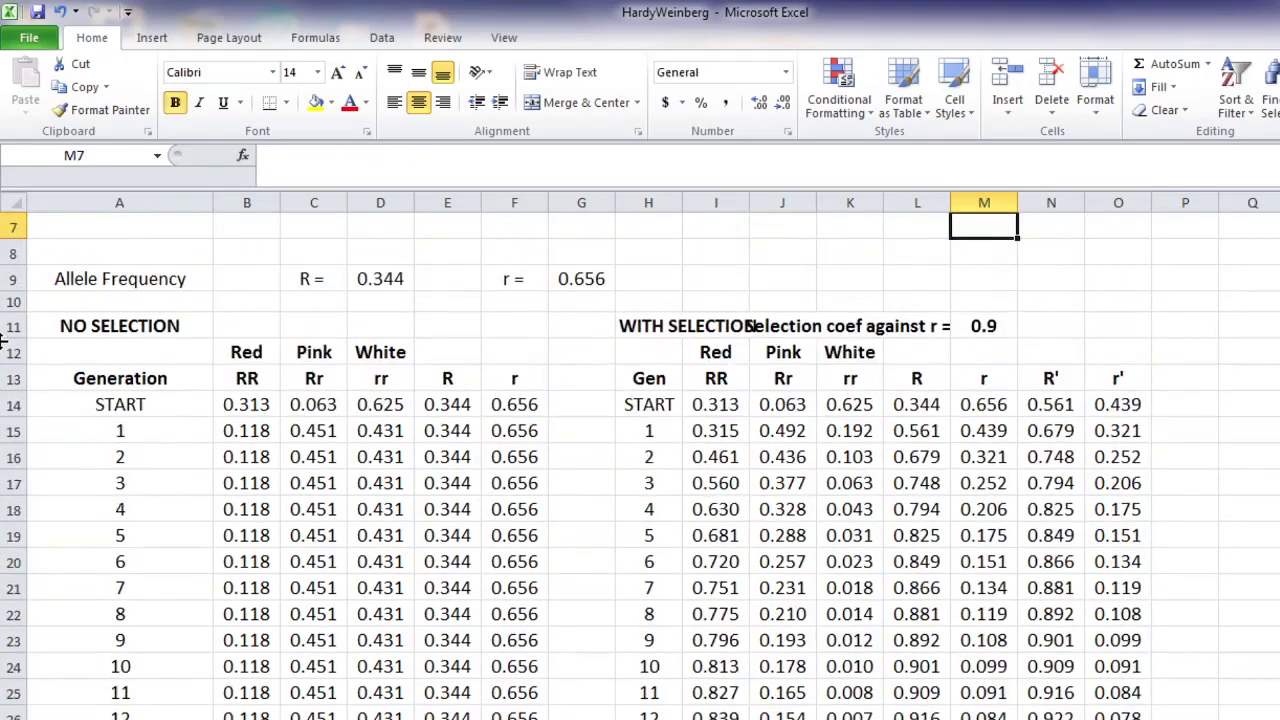
Set the selection coefficient against r in M11 to 1.
key(Down)
key(Down)
key(Down)
key(Down)
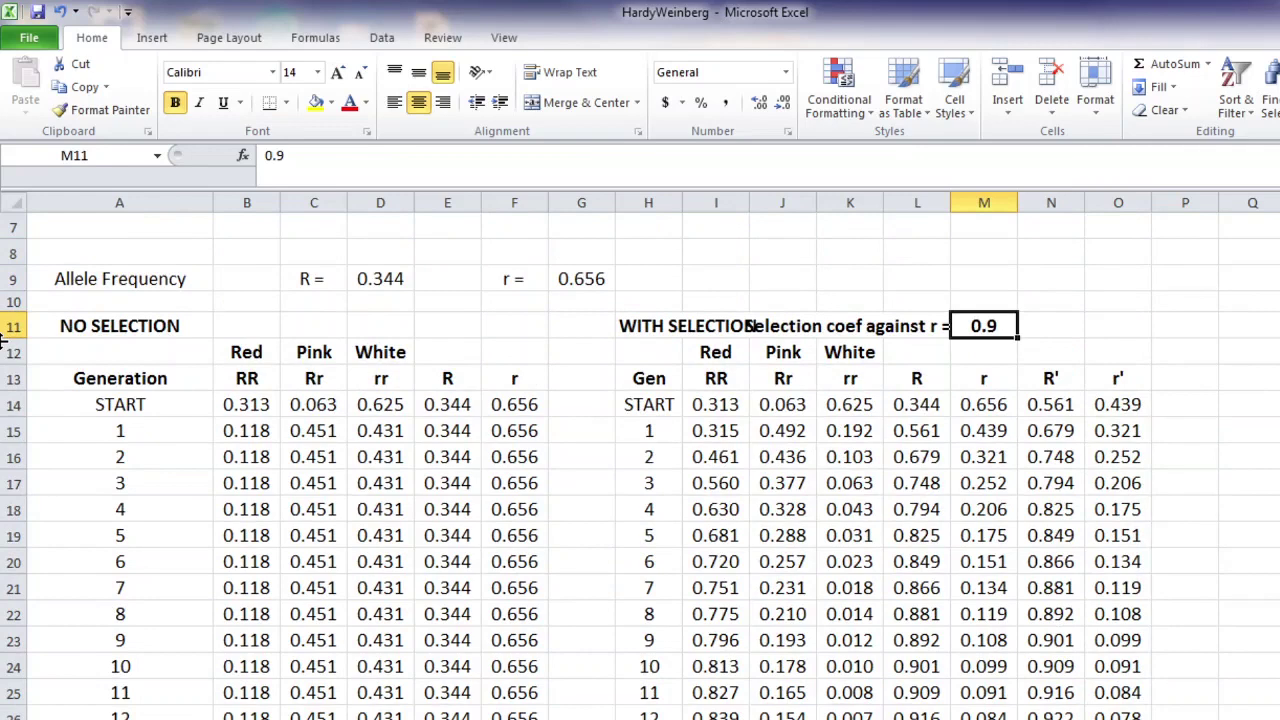
key(Return)
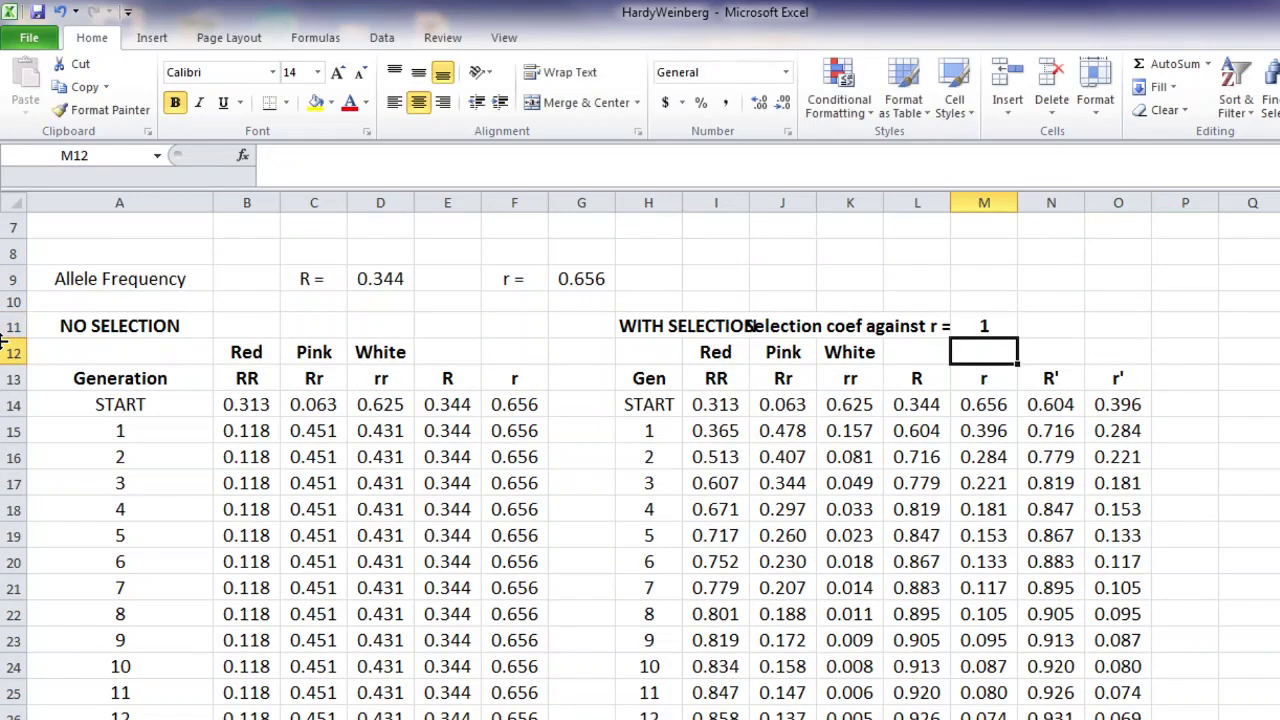
Examine the r allele frequency in column M of the WITH SELECTION table from START to generation 100 under the coefficient of 1.
key(Down)
key(Down)
key(Down)
key(Down)
key(Down)
key(Down)
key(Down)
key(Down)
key(Down)
key(Down)
key(Down)
key(Down)
key(Down)
key(Down)
key(Down)
key(Down)
key(Down)
key(Down)
key(Down)
key(Down)
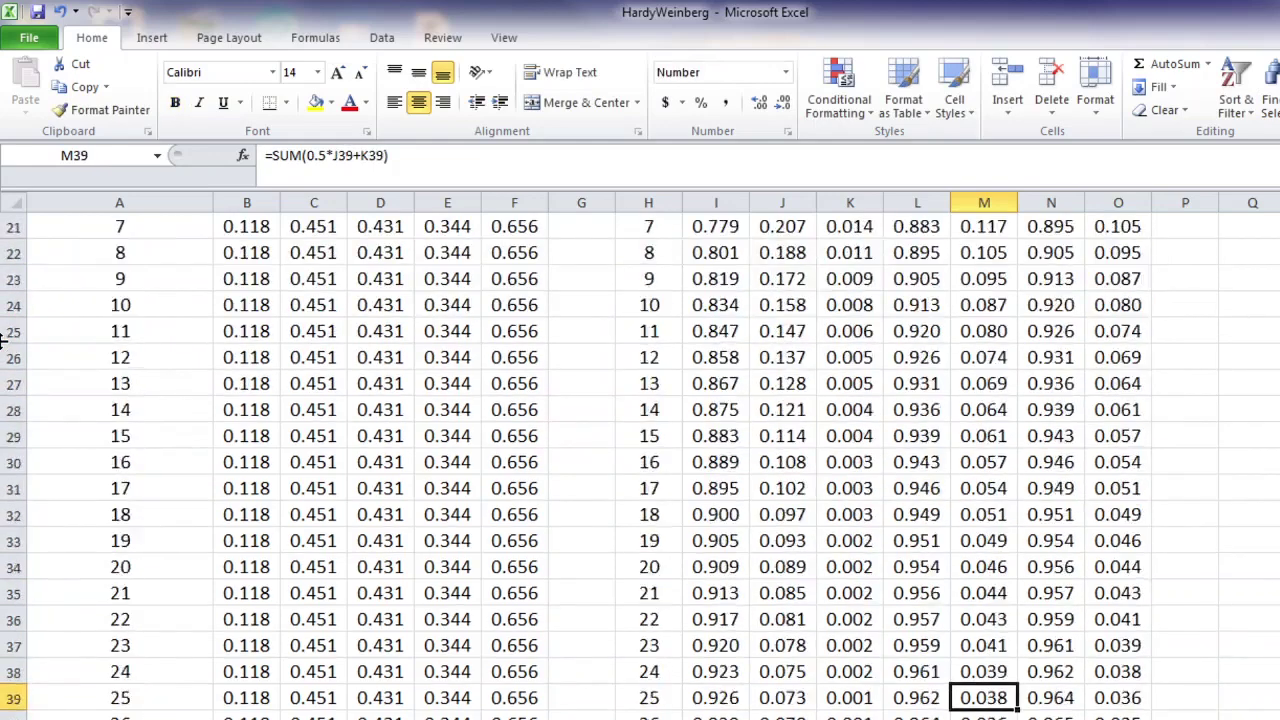
key(Down)
key(Down)
key(Down)
key(Down)
key(Down)
key(Down)
key(Down)
key(Down)
key(Down)
key(Down)
key(Down)
key(Down)
key(Down)
key(Down)
key(Down)
key(Down)
key(Down)
key(Down)
key(Down)
key(Down)
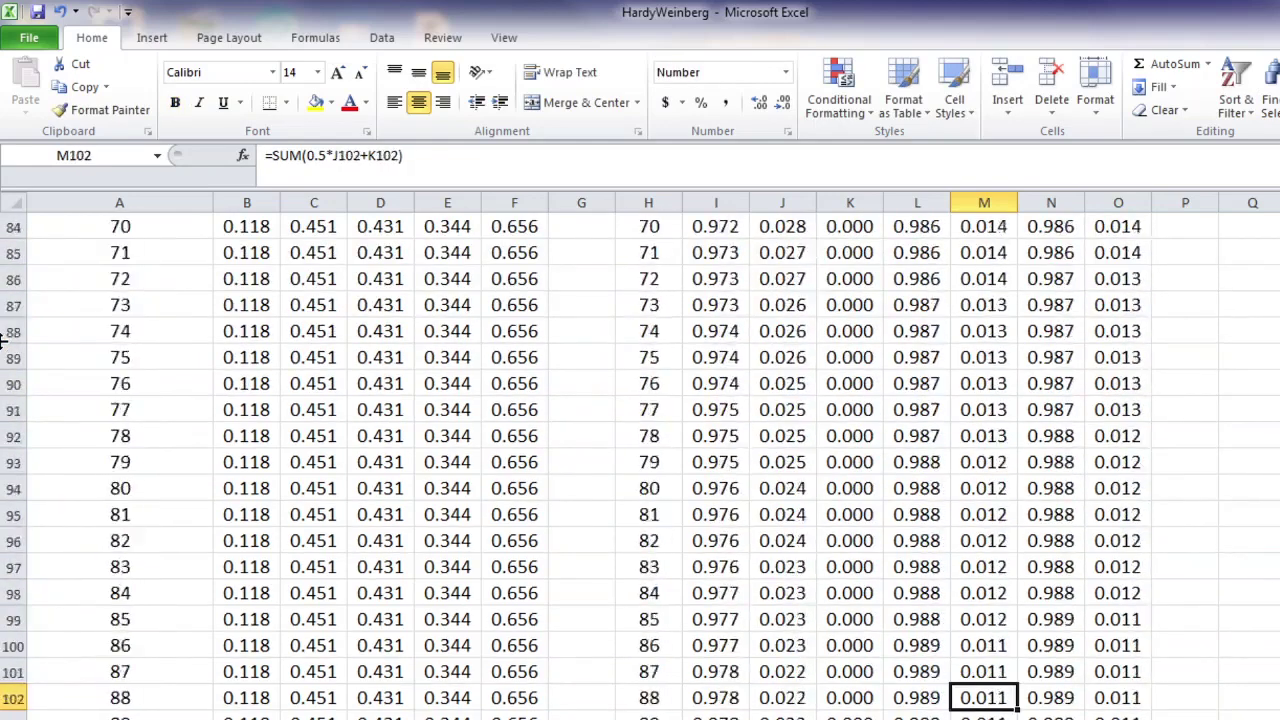
key(Down)
key(Down)
key(Down)
key(Down)
key(Down)
key(Down)
key(Down)
key(Down)
key(Down)
key(Down)
key(Down)
key(Down)
key(Down)
key(Up)
key(Up)
key(Up)
key(Up)
key(Up)
key(Up)
key(Up)
key(Up)
key(Up)
key(Up)
key(Up)
key(Up)
key(Up)
key(Up)
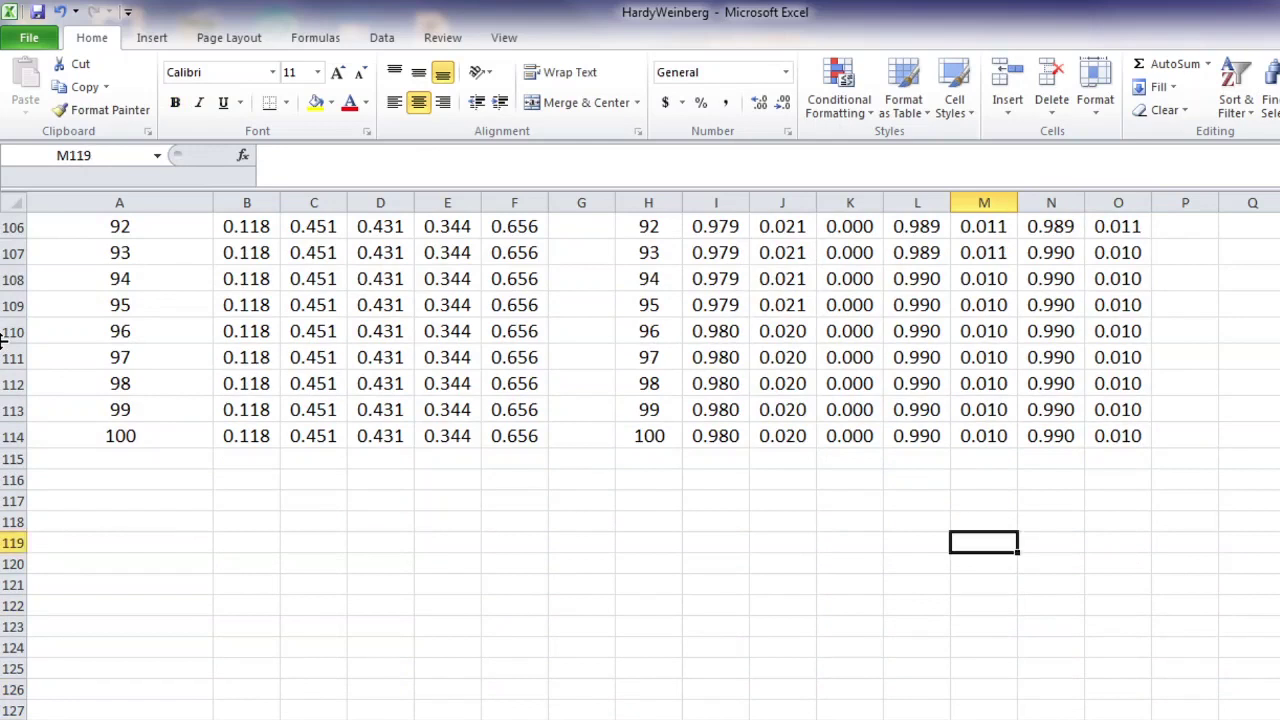
key(Down)
key(Up)
key(Down)
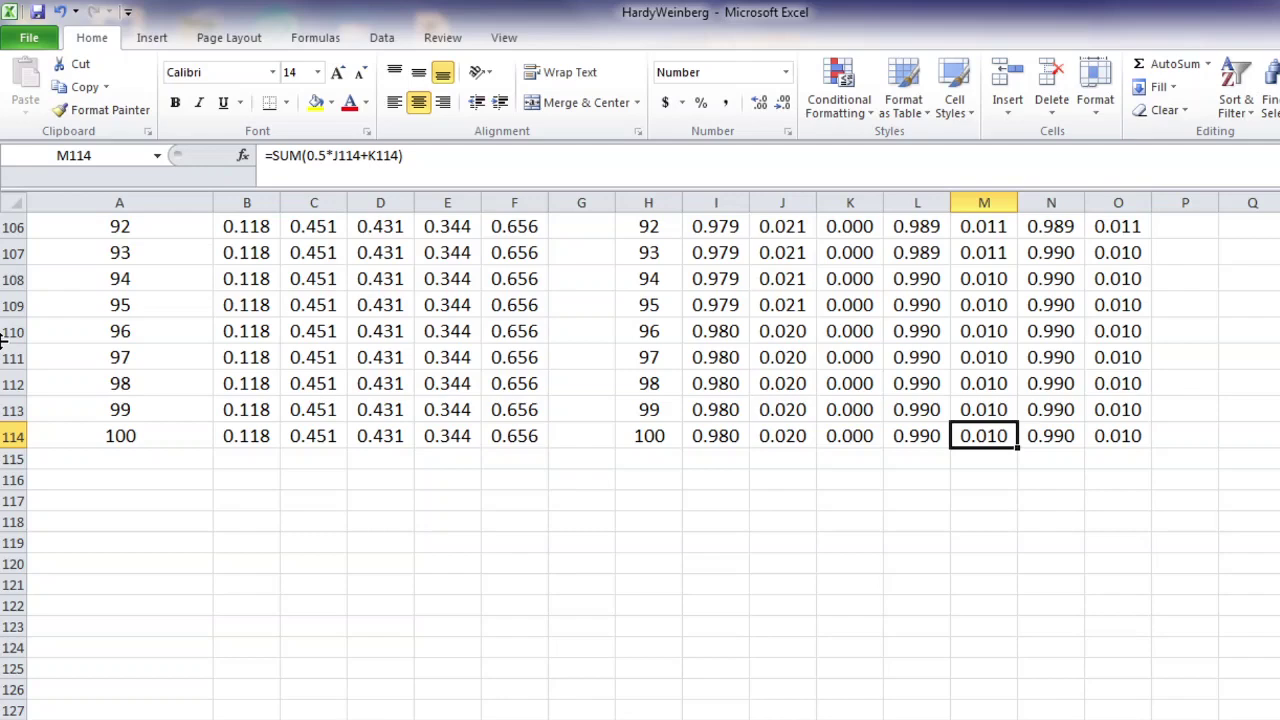
Review the r allele frequencies under the coefficient of 1 in column M from generation 100 back up to START.
key(Up)
key(Up)
key(Up)
key(Up)
key(Up)
key(Up)
key(Up)
key(Up)
key(Up)
key(Up)
key(Up)
key(Up)
key(Up)
key(Up)
key(Up)
key(Up)
key(Up)
key(Up)
key(Up)
key(Up)
key(Up)
key(Up)
key(Up)
key(Up)
key(Up)
key(Up)
key(Up)
key(Up)
key(Up)
key(Up)
key(Up)
key(Up)
key(Up)
key(Up)
key(Up)
key(Up)
key(Up)
key(Up)
key(Up)
key(Up)
key(Up)
key(Up)
key(Up)
key(Up)
key(Up)
key(Up)
key(Up)
key(Up)
key(Up)
key(Up)
key(Up)
key(Up)
key(Up)
key(Up)
key(Up)
key(Up)
key(Up)
key(Up)
key(Up)
key(Up)
key(Down)
key(Down)
key(Down)
key(Down)
key(Down)
key(Down)
key(Down)
key(Down)
key(Down)
key(Down)
key(Down)
key(Down)
key(Down)
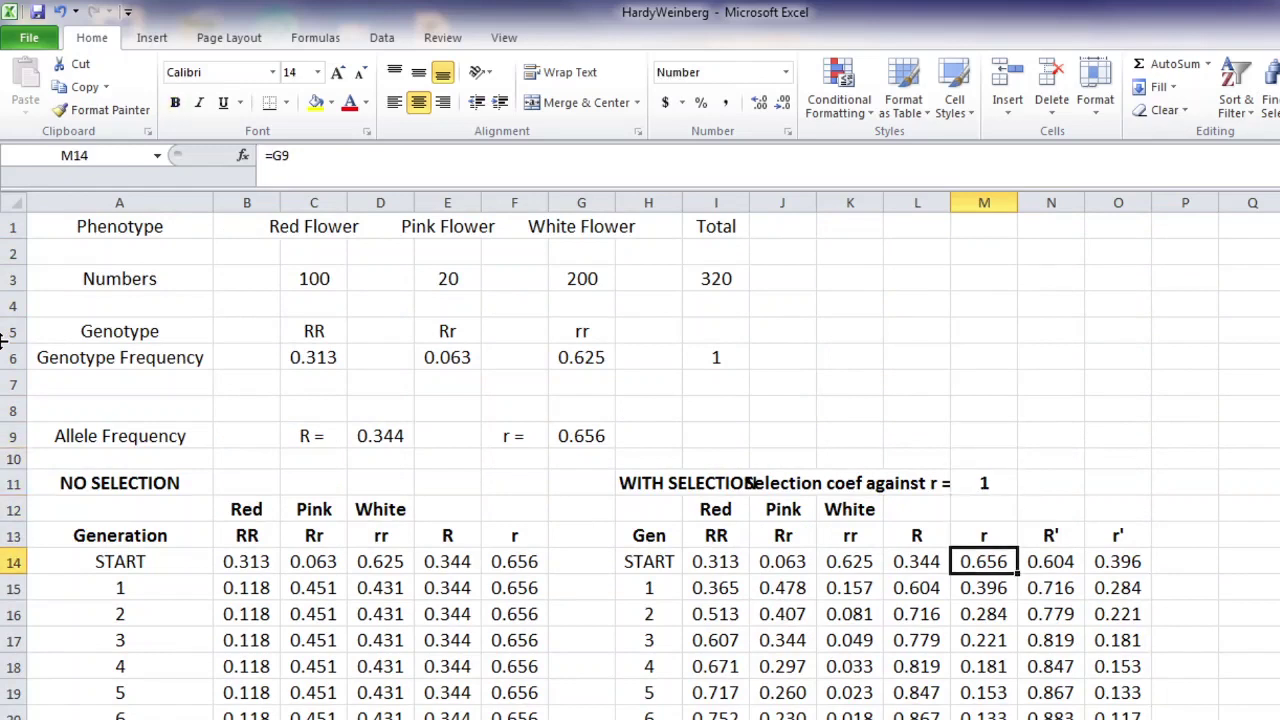
Set the selection coefficient against r in M11 to 0.1.
key(Left)
key(Left)
key(Left)
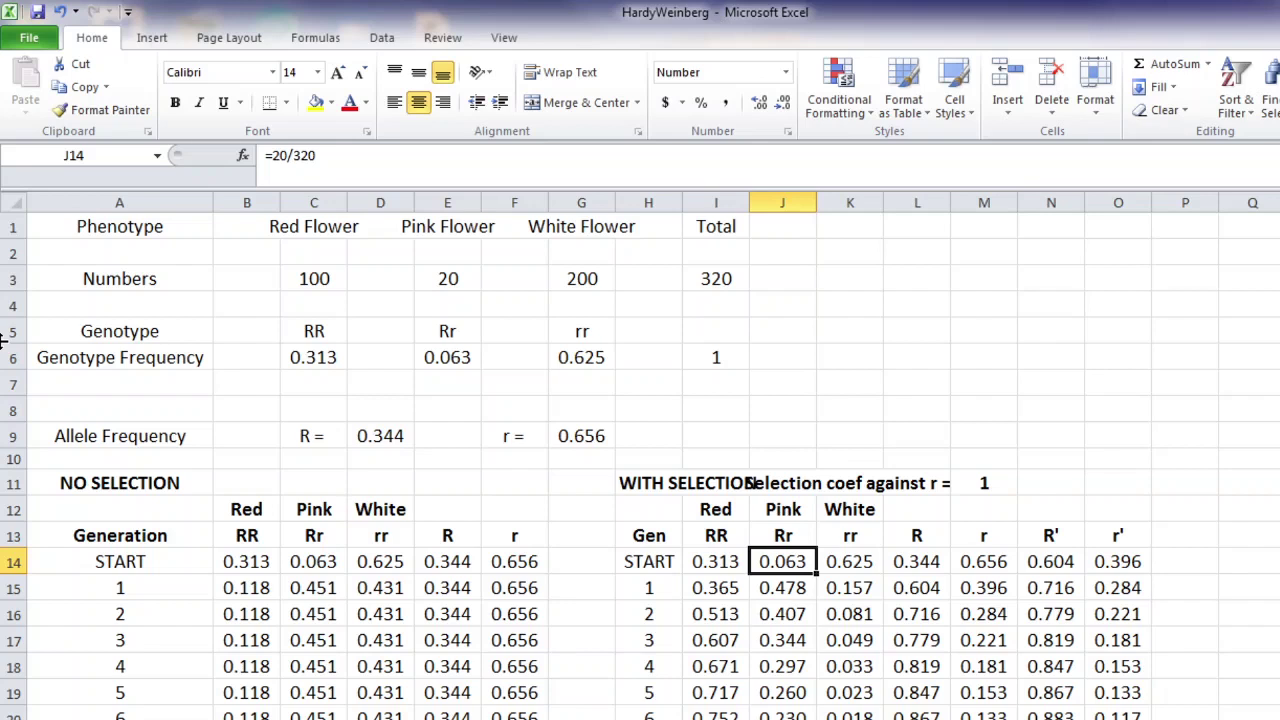
key(Up)
key(Up)
key(Up)
click(880, 487)
key(Right)
key(Right)
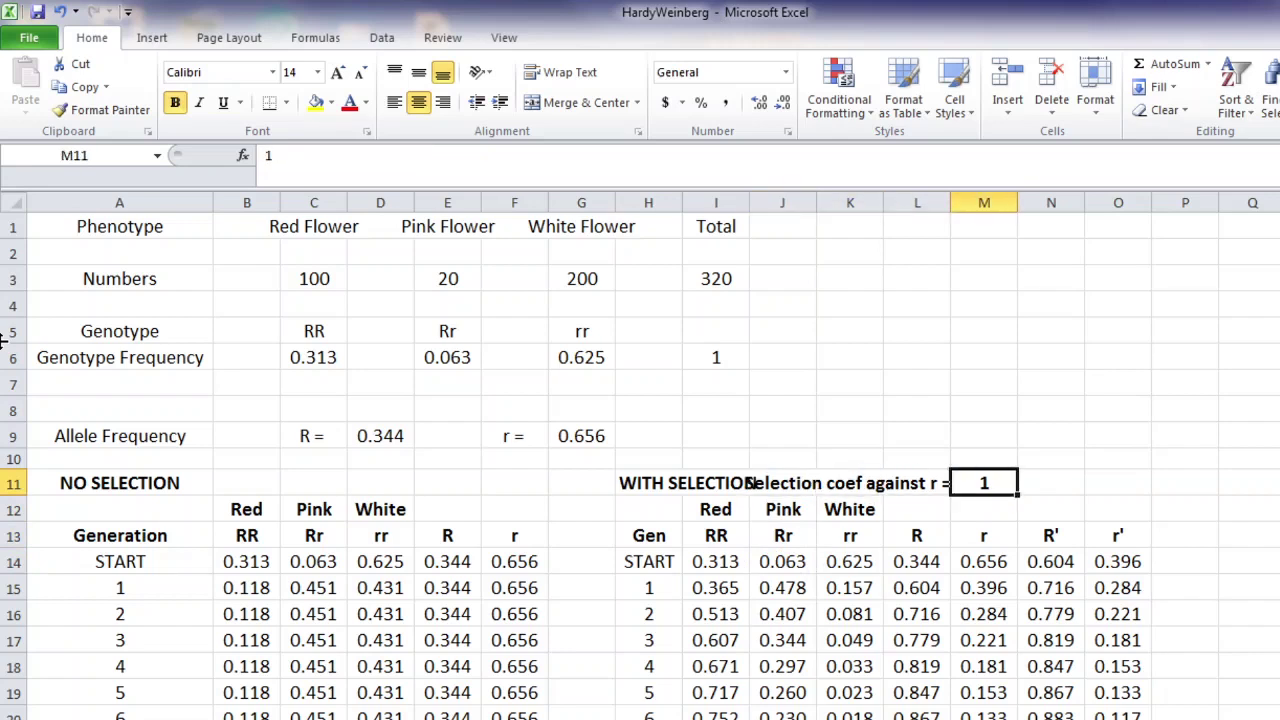
text(.1)
key(Return)
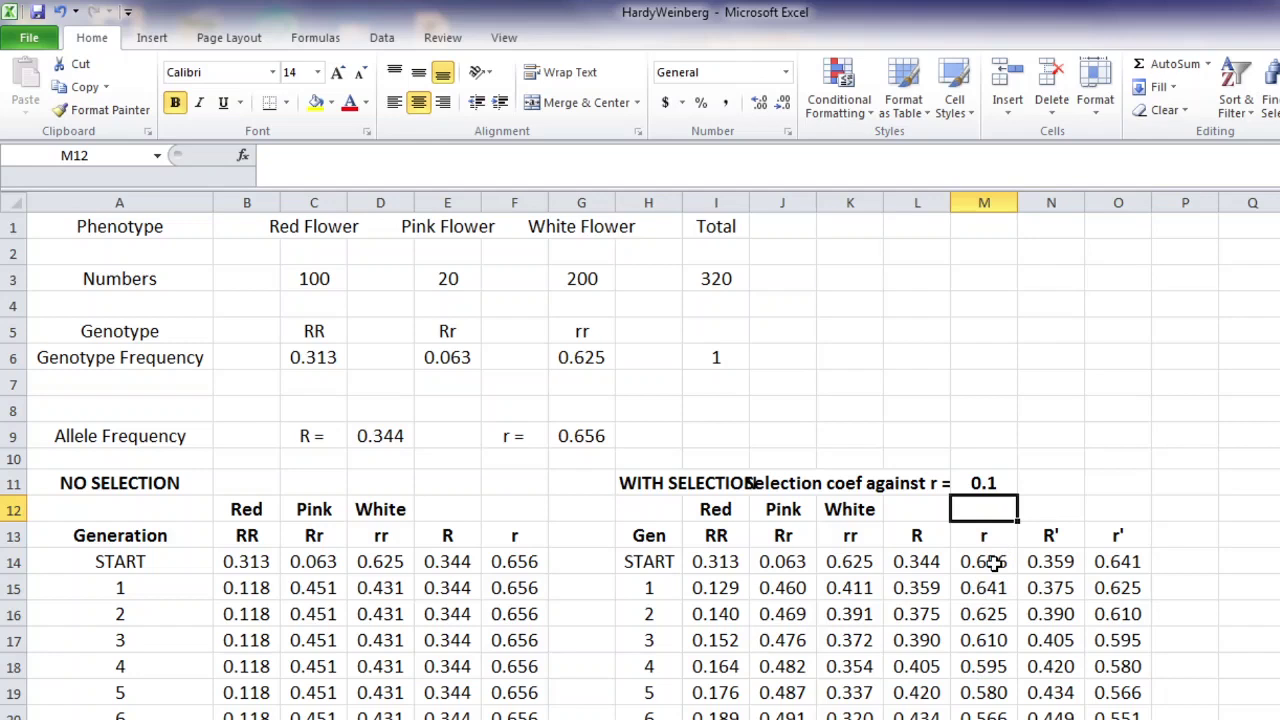
Examine the WITH SELECTION genotype and allele frequencies from START to generation 100 under the 0.1 coefficient, and return to the table's beginning.
click(995, 483)
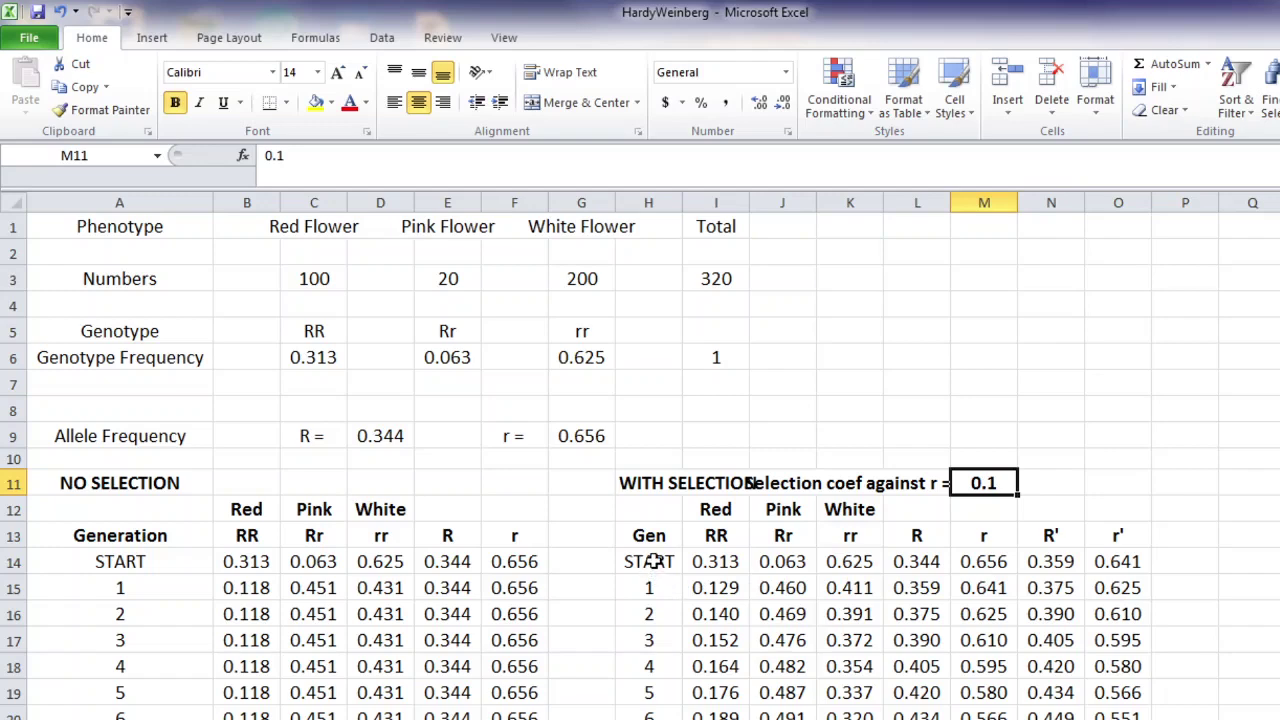
scroll(652, 562, down, 16)
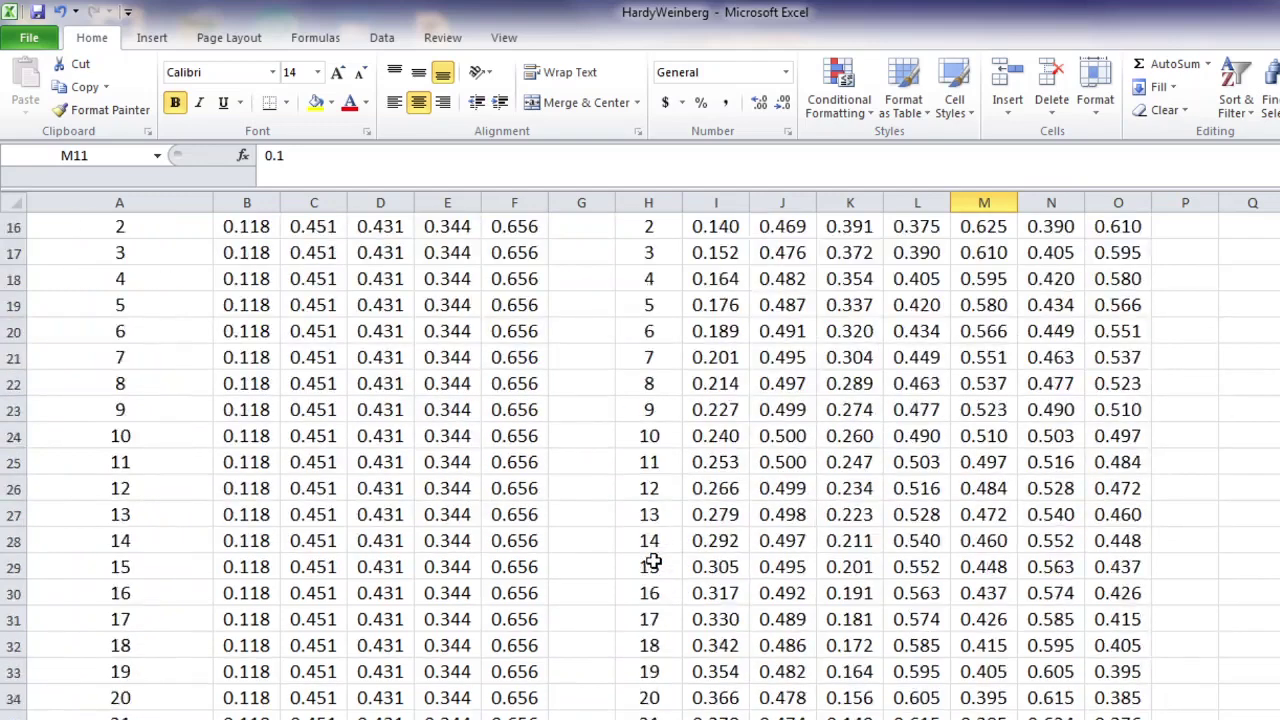
scroll(652, 562, down, 20)
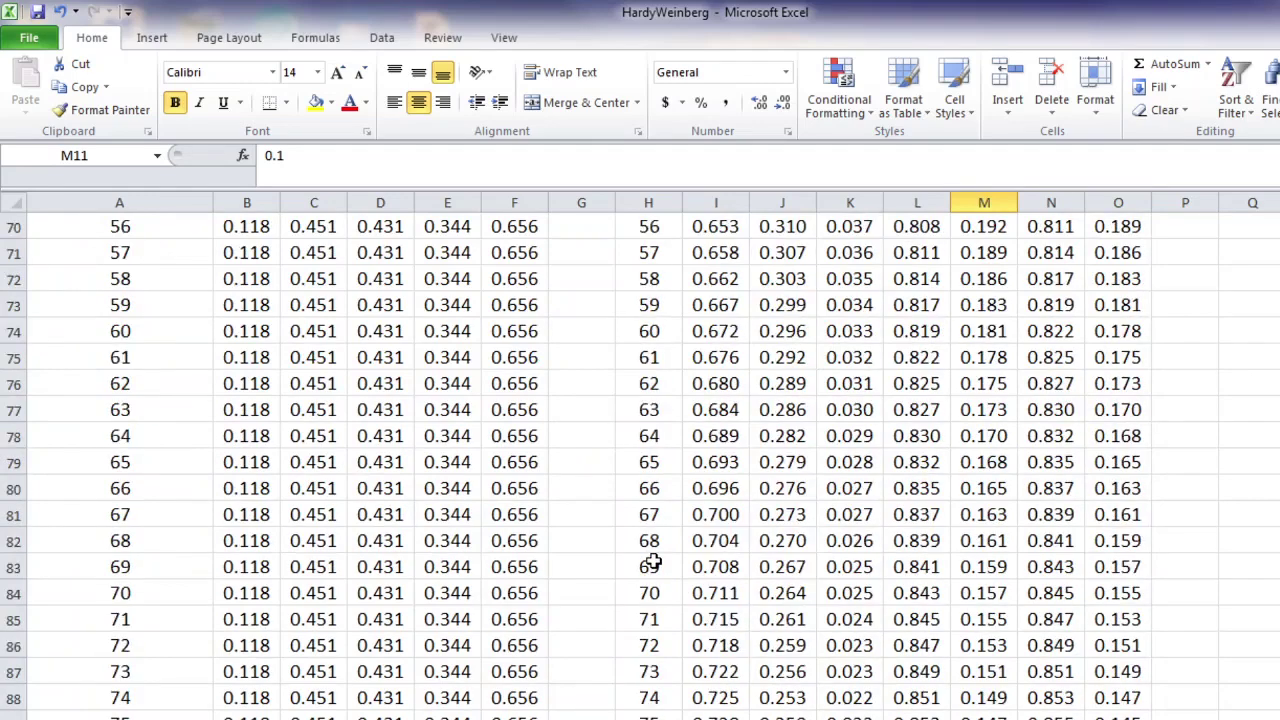
scroll(648, 428, up, 2)
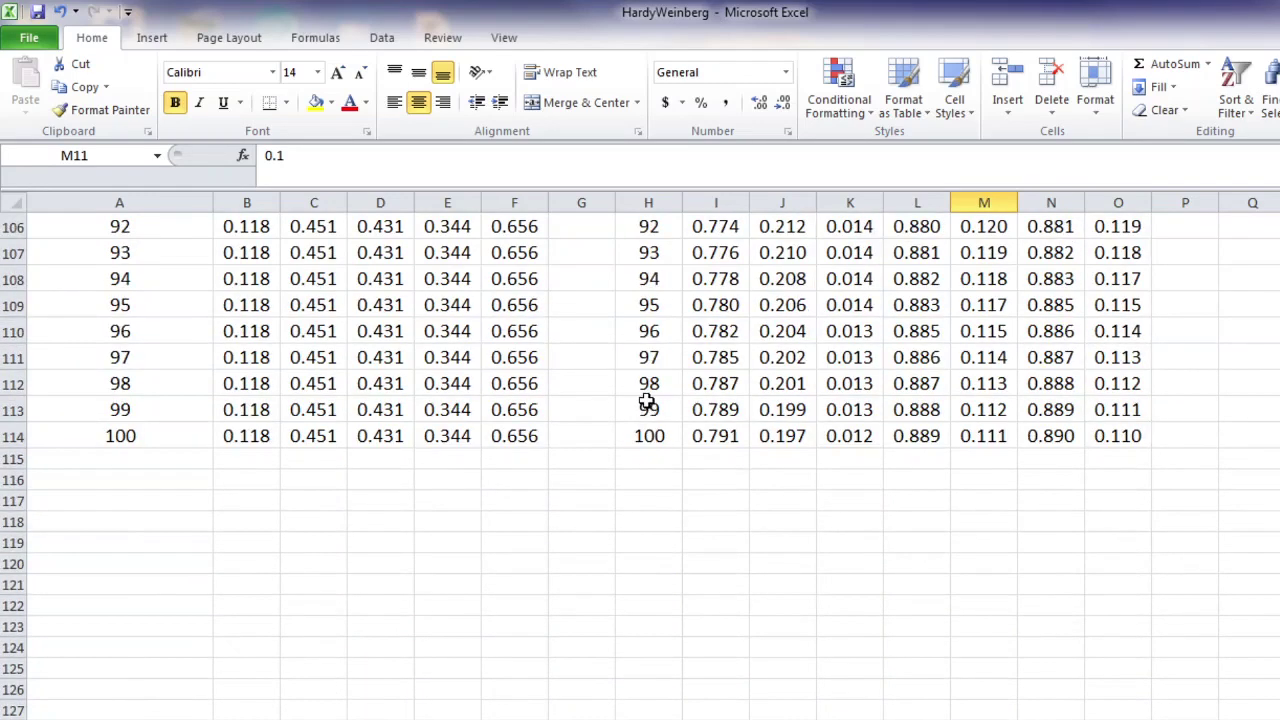
scroll(648, 420, up, 20)
scroll(649, 395, up, 9)
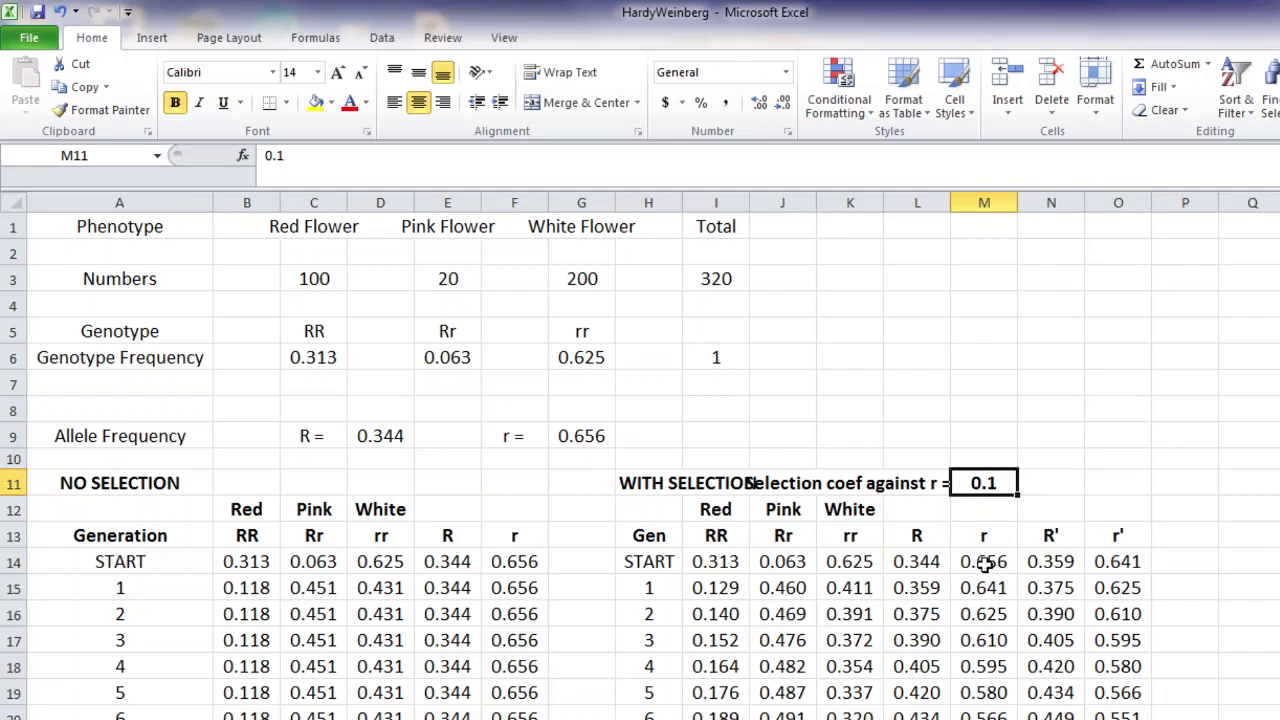
Highlight the r allele frequencies in M14:M114 of the WITH SELECTION table with yellow fill.
drag(988, 563, 980, 645)
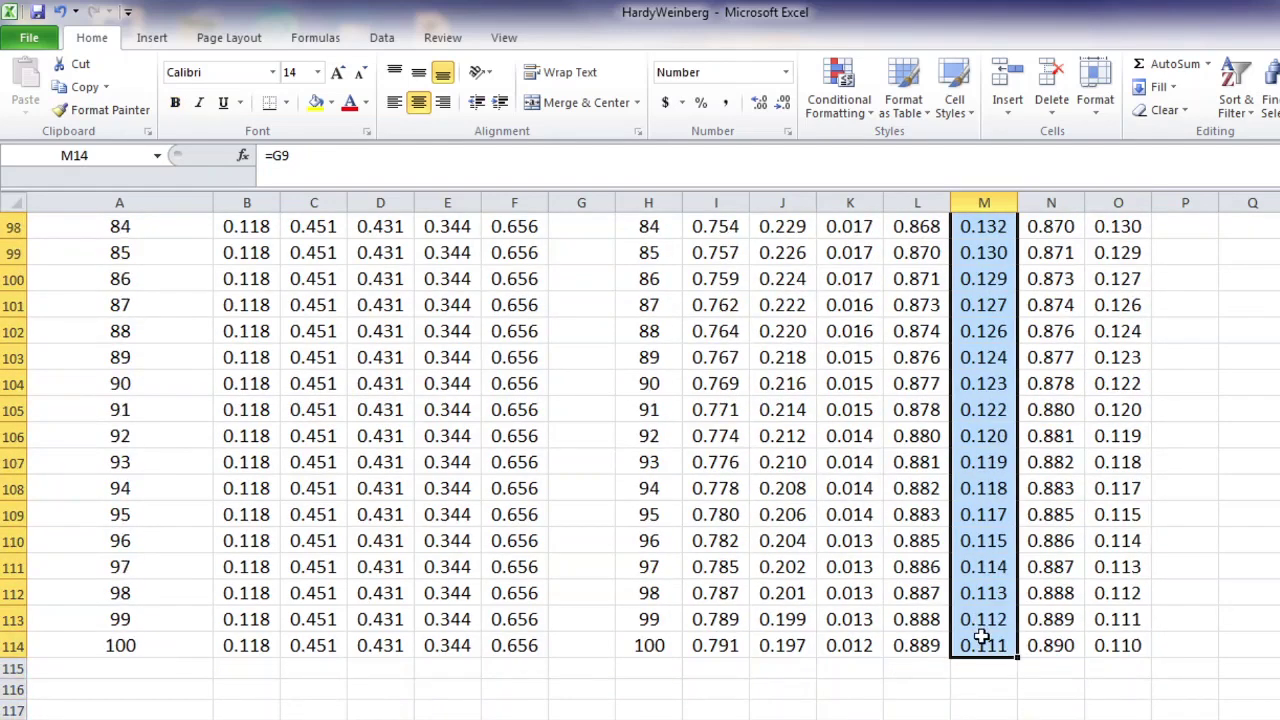
click(316, 103)
scroll(1030, 415, up, 20)
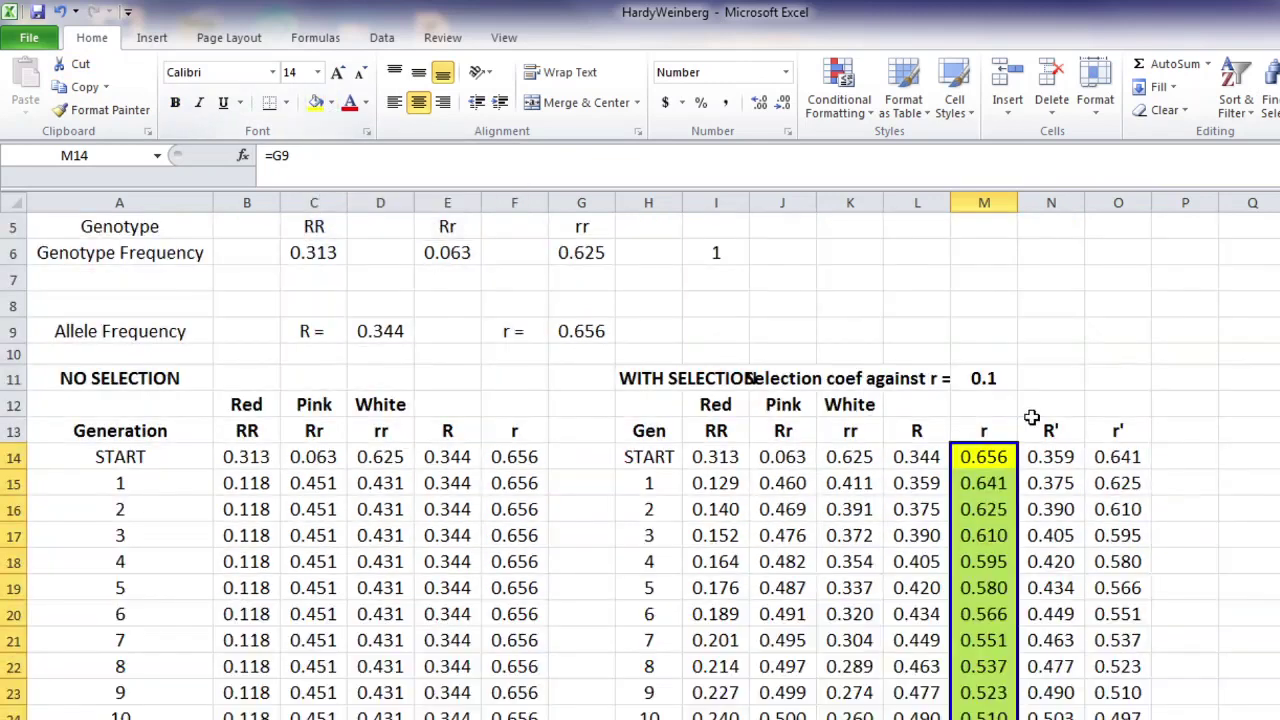
click(1240, 480)
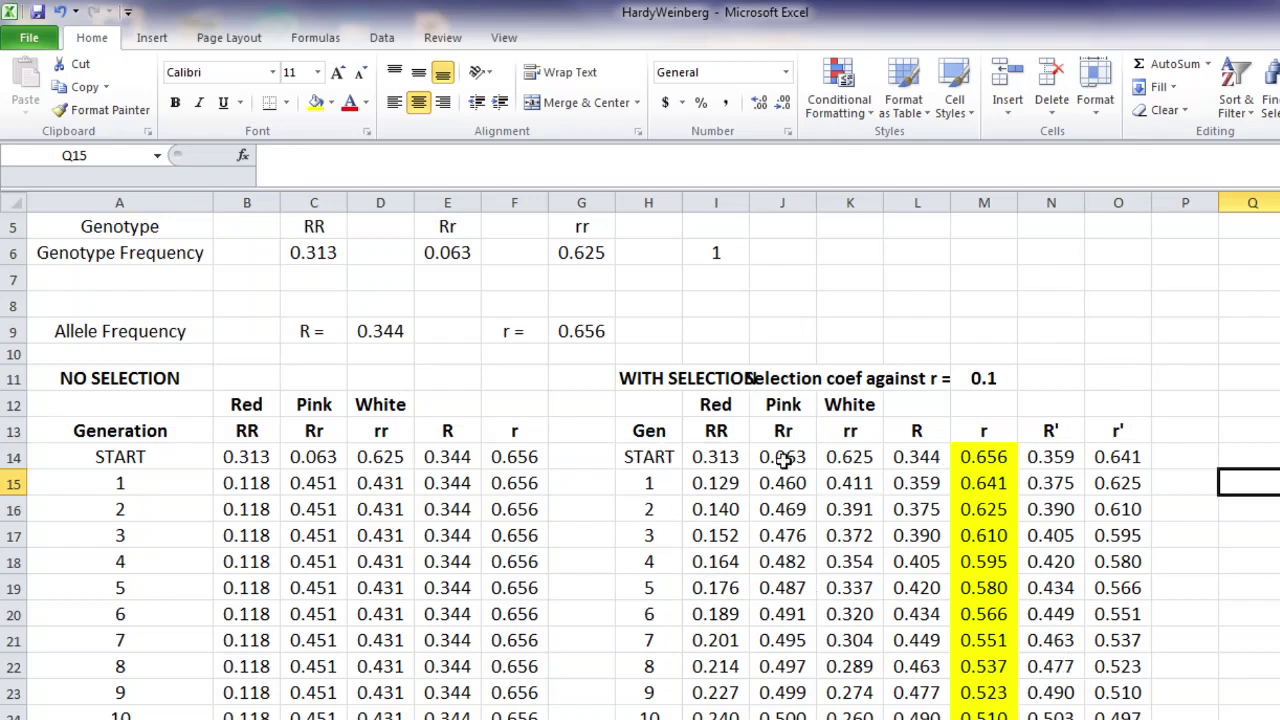
Copy the WITH SELECTION generation labels in H14:H114 into column Q, starting at Q13.
drag(648, 460, 661, 633)
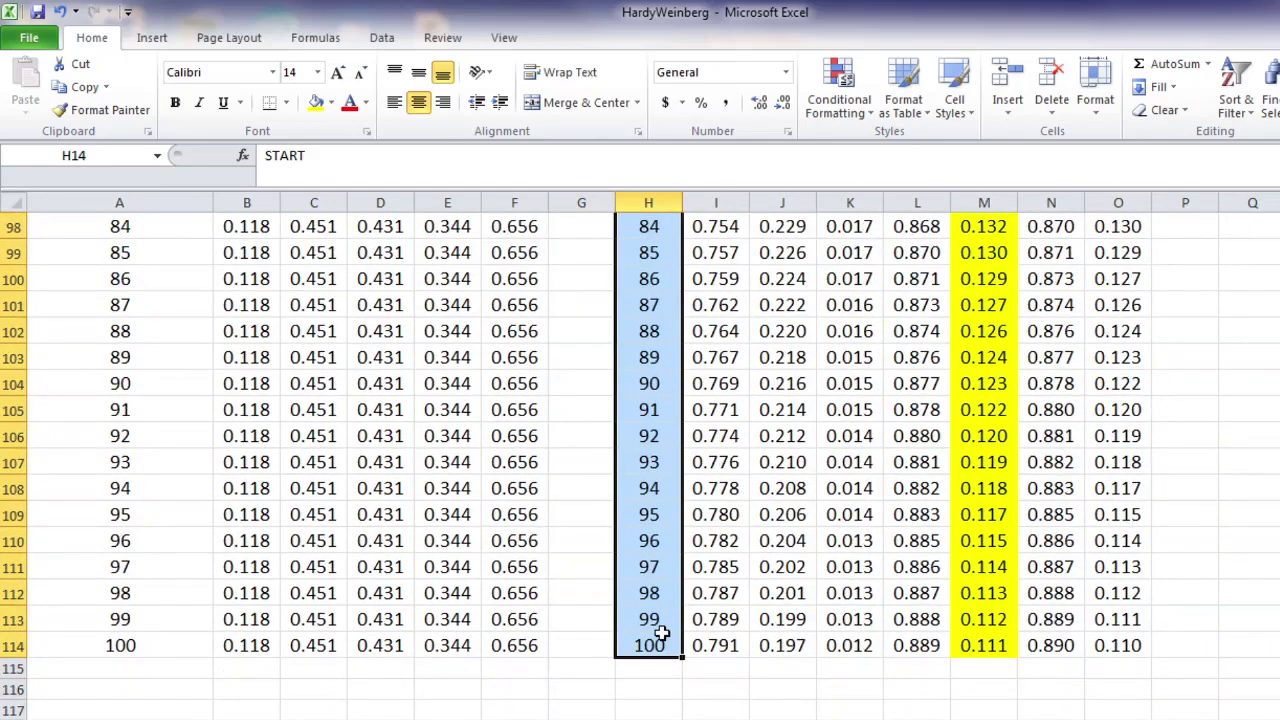
key(ctrl+c)
scroll(1188, 520, up, 5)
scroll(1188, 520, up, 20)
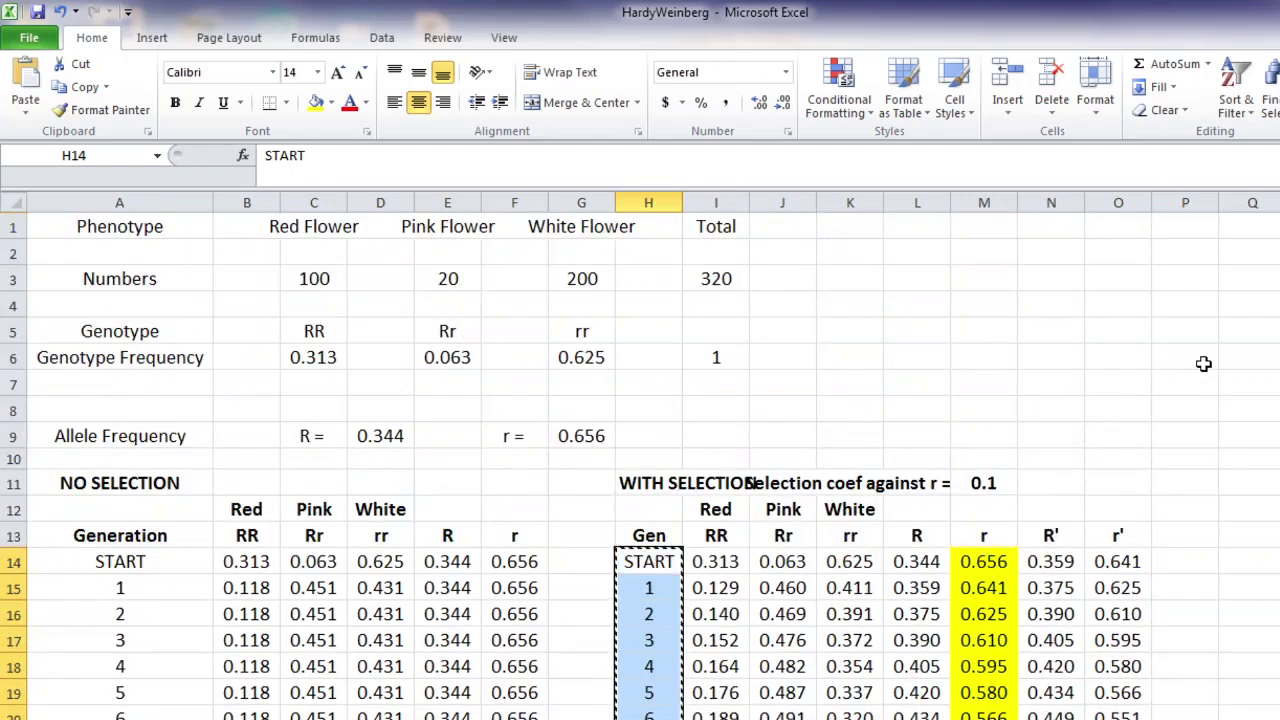
click(1247, 543)
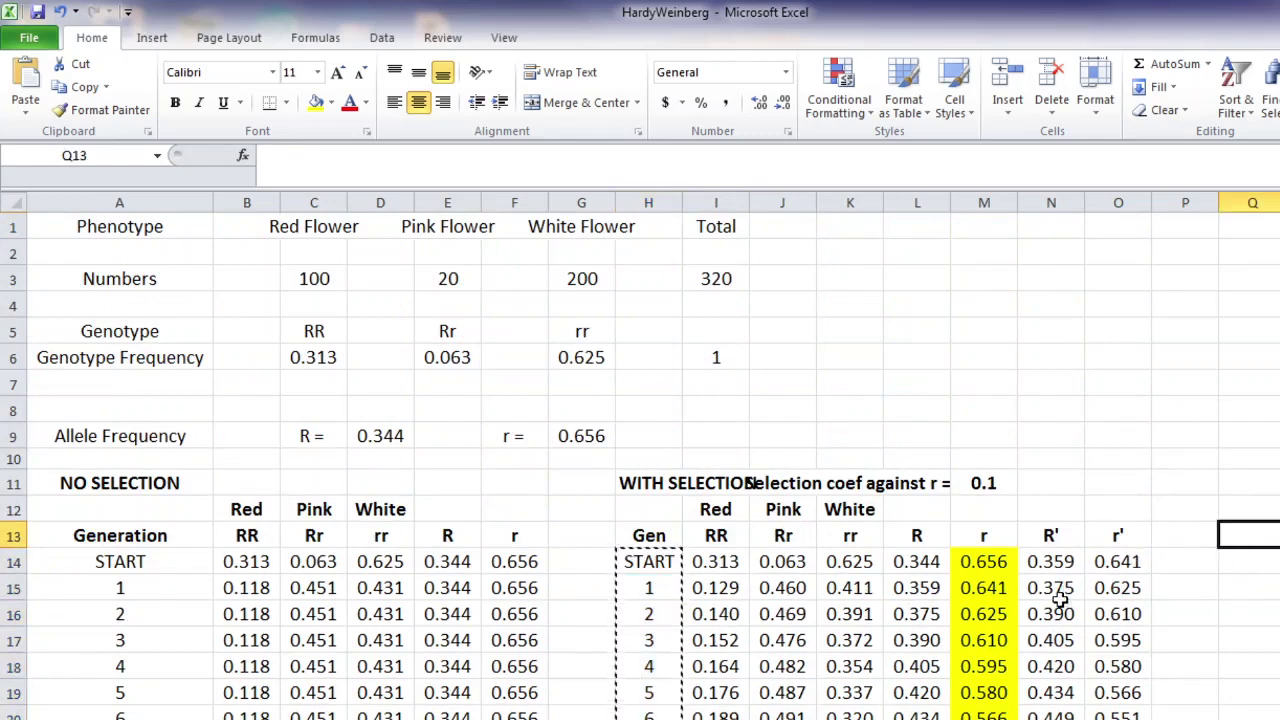
key(ctrl+v)
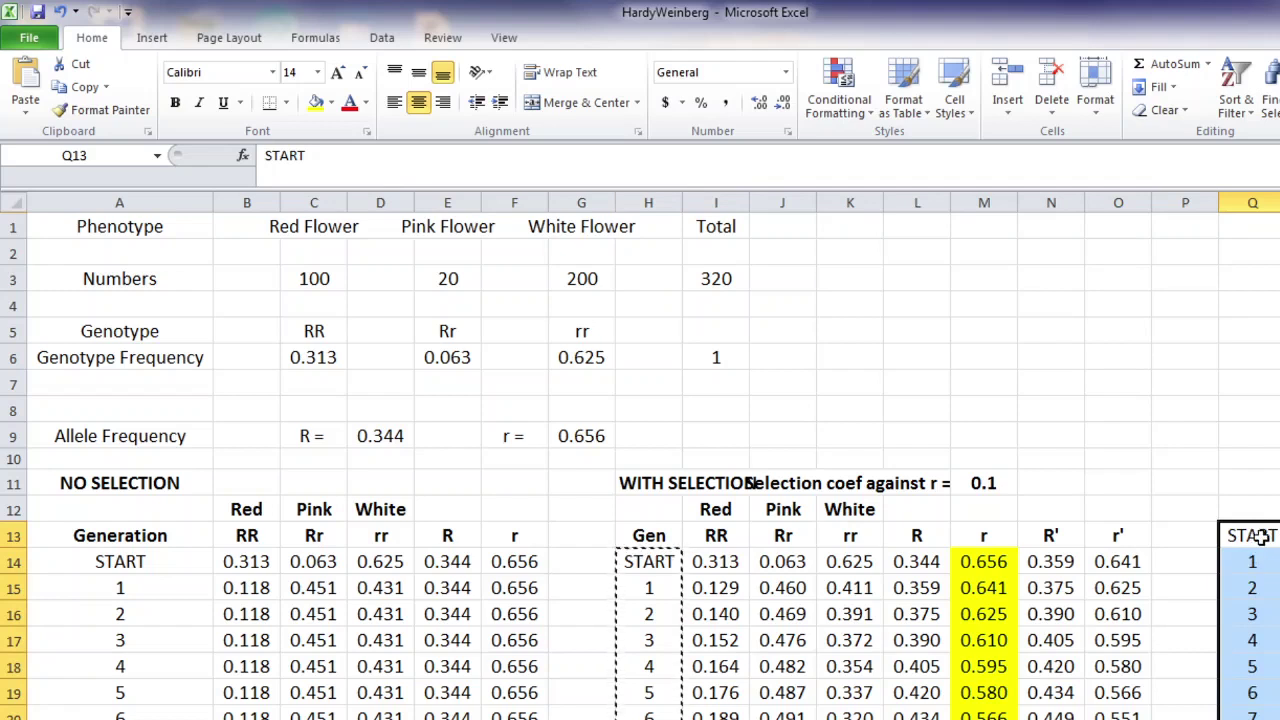
Replace the START label in Q13 with 0.
click(1259, 540)
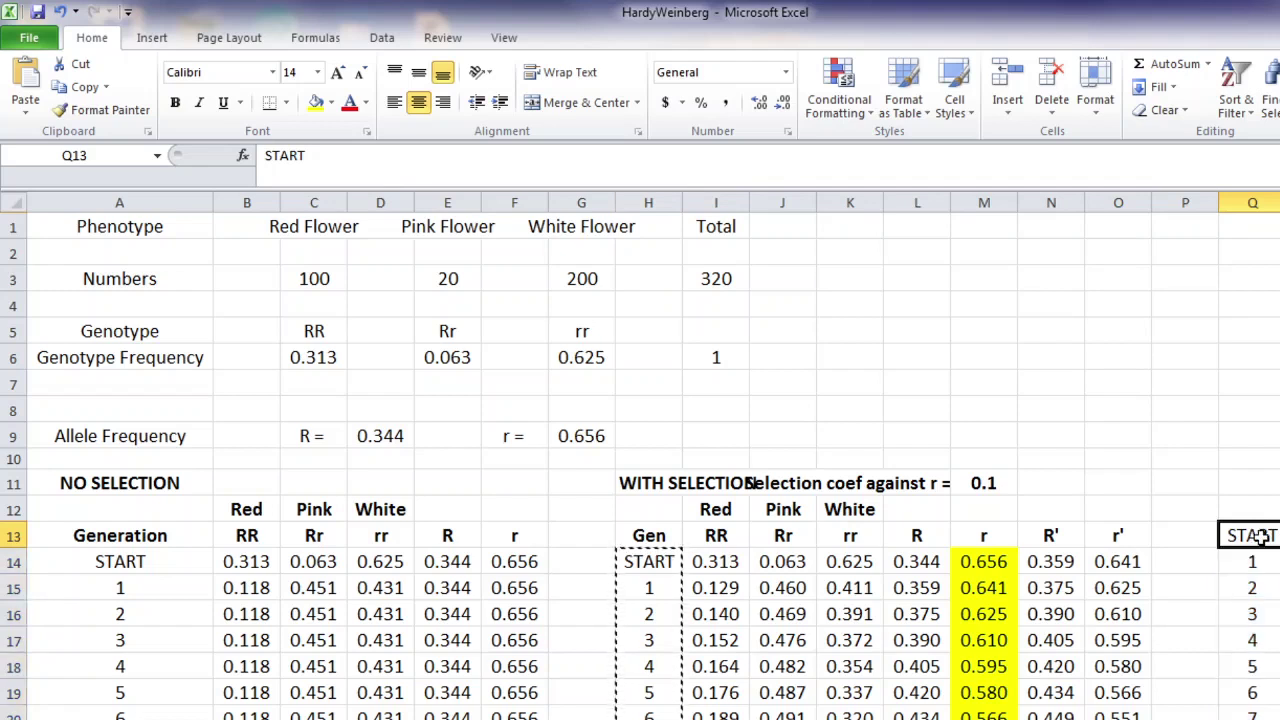
text(0)
click(1231, 619)
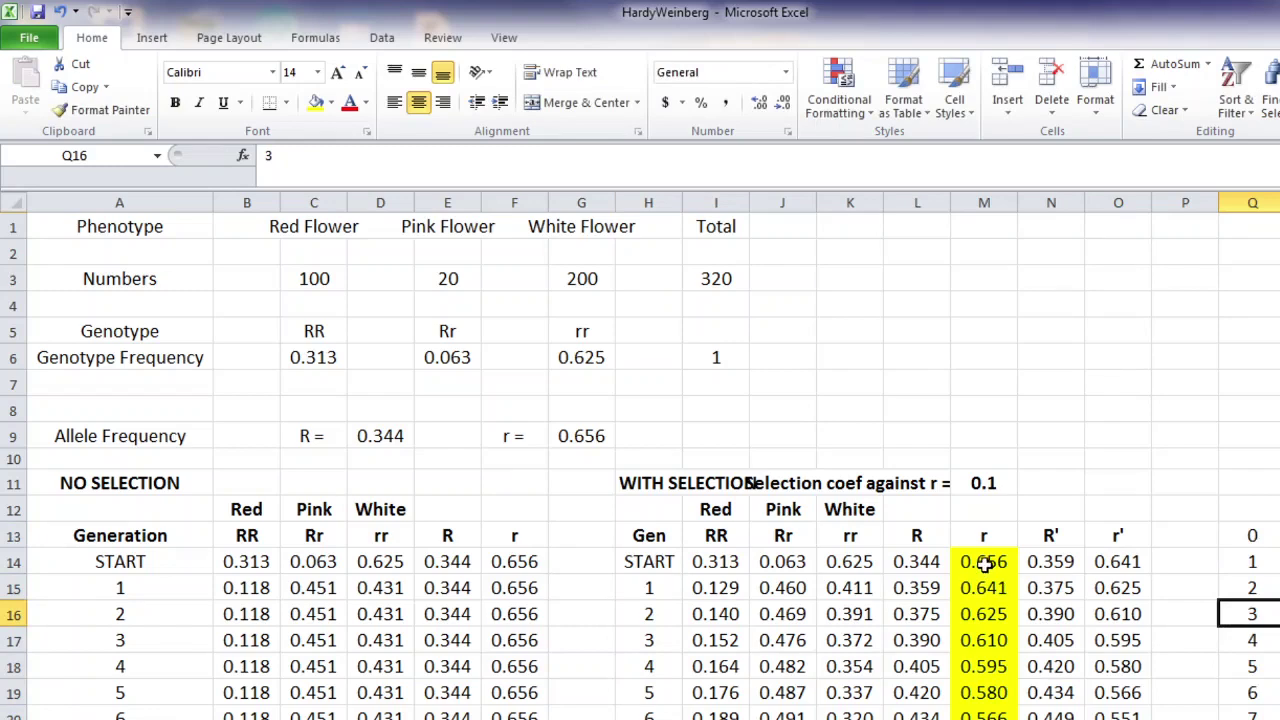
Copy the r allele frequencies for the 0.1 coefficient in M14:M114 and paste them as values only starting at R14.
drag(985, 564, 1006, 647)
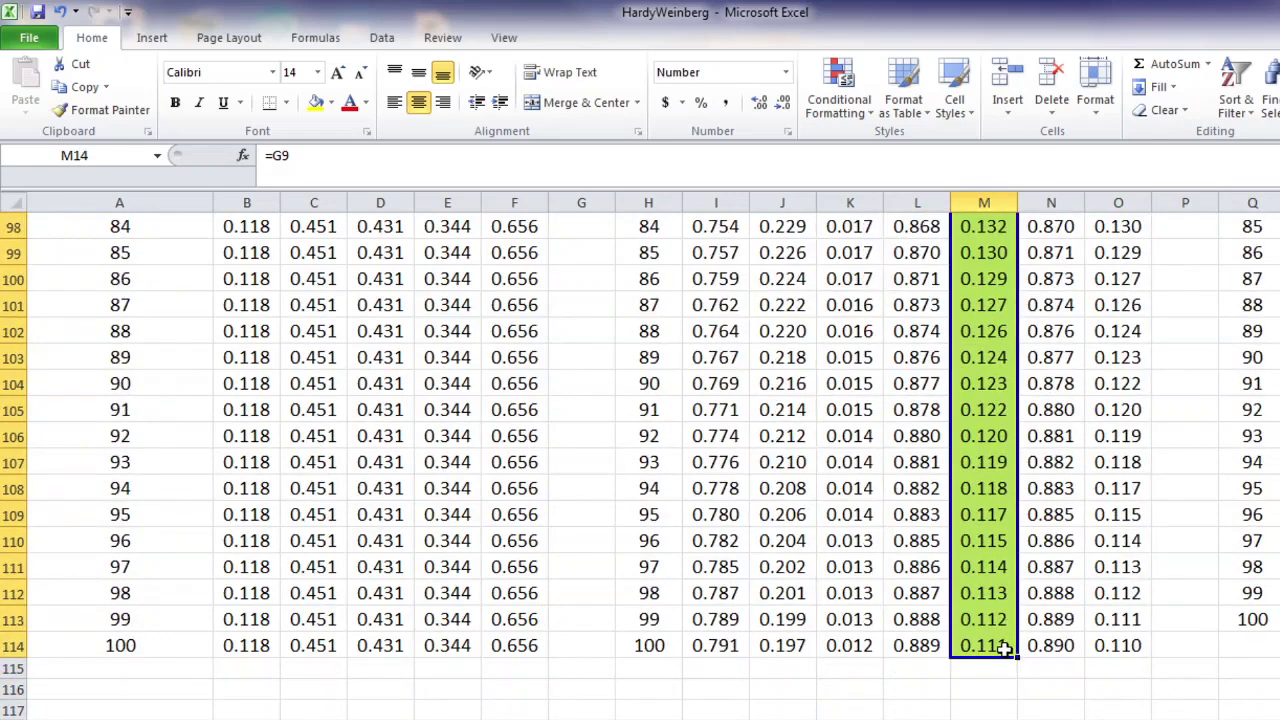
key(ctrl+c)
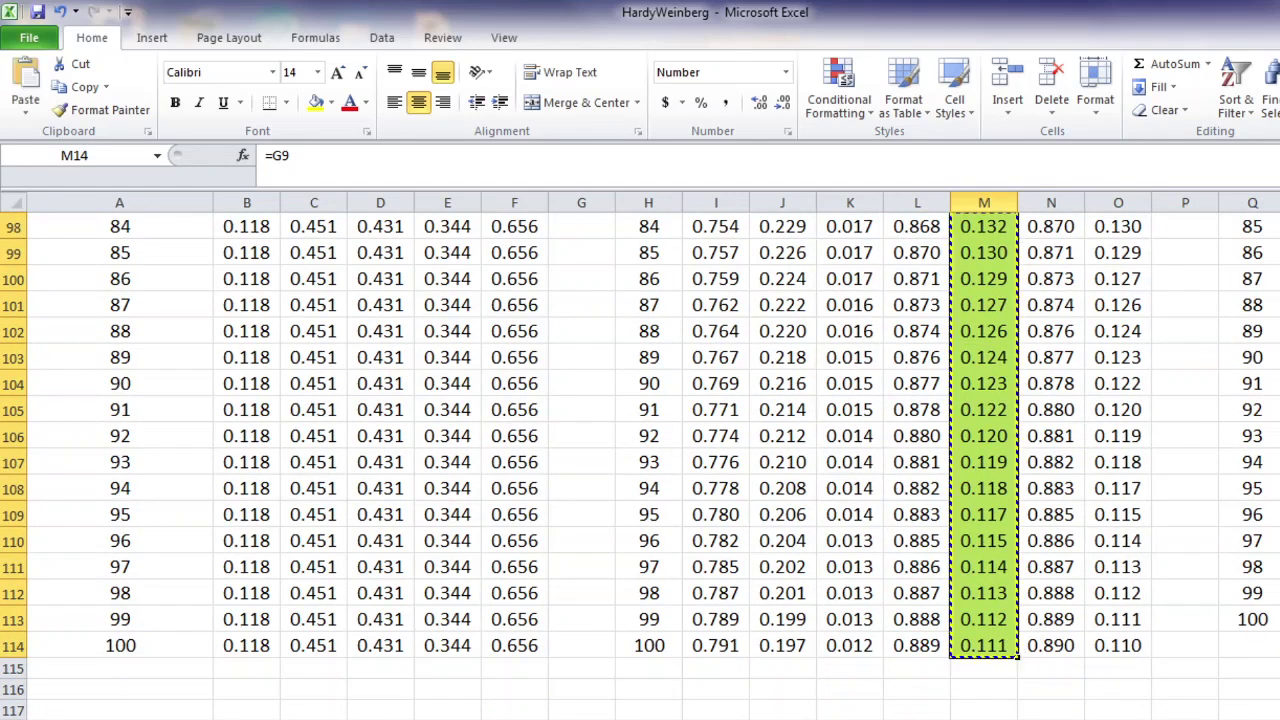
click(1231, 571)
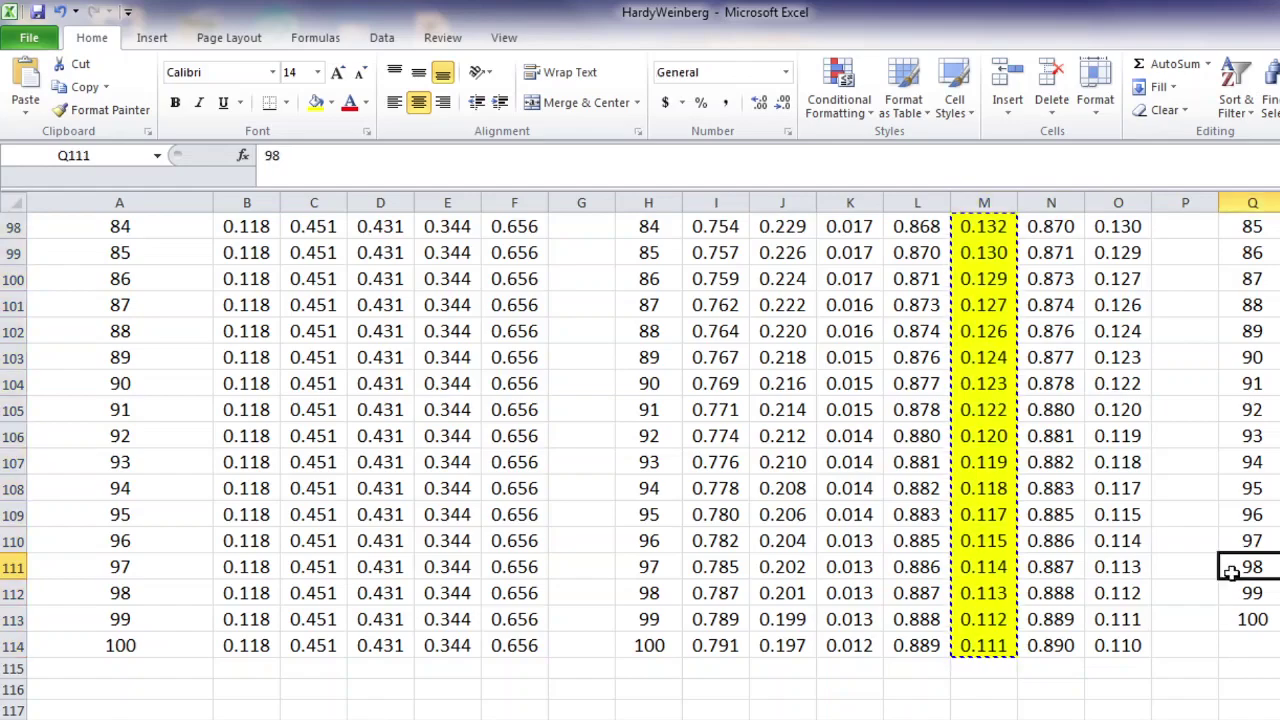
key(Up)
key(Up)
key(Up)
key(Up)
key(Up)
key(Up)
key(Up)
key(Up)
key(Up)
key(Up)
key(Up)
key(Up)
key(Up)
key(Up)
key(Up)
key(Up)
key(Up)
key(Up)
key(Up)
key(Up)
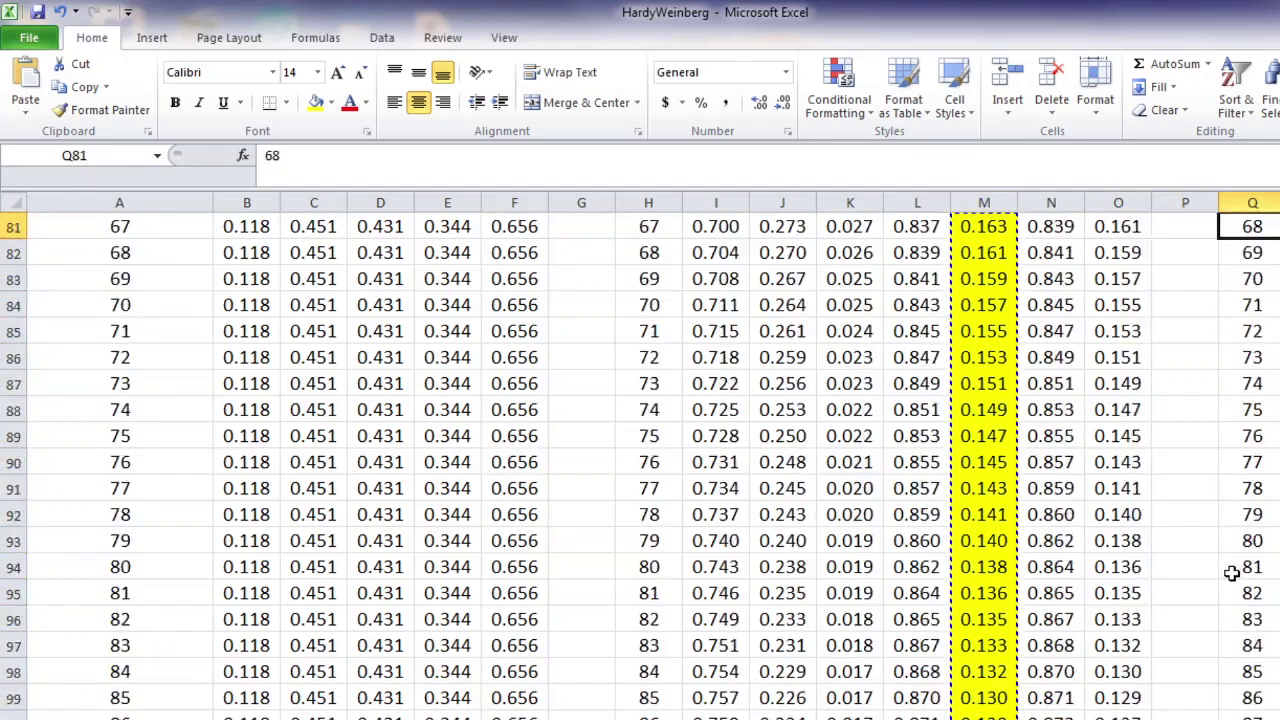
key(Up)
key(Up)
key(Up)
key(Up)
key(Up)
key(Up)
key(Up)
key(Up)
key(Up)
key(Up)
key(Up)
key(Up)
key(Up)
key(Up)
key(Up)
key(Up)
key(Up)
key(Up)
key(Up)
key(Up)
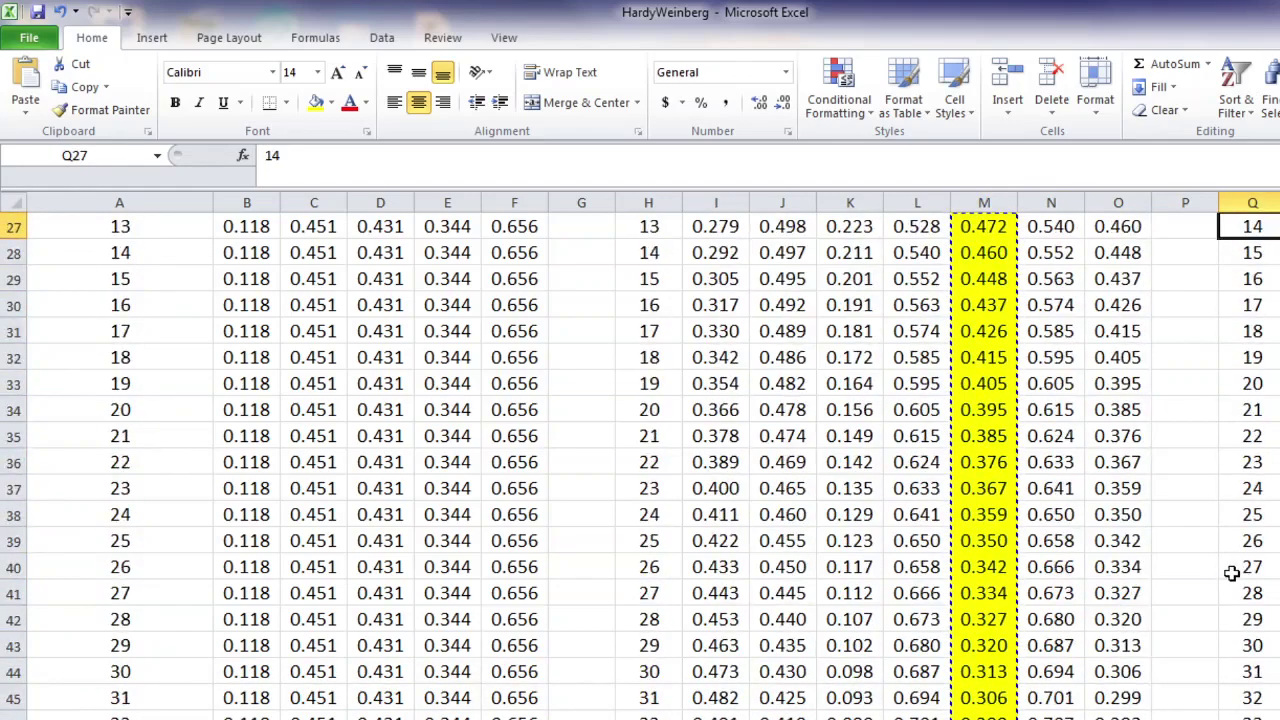
key(Up)
key(Up)
key(Up)
key(Up)
key(Up)
key(Up)
key(Up)
key(Up)
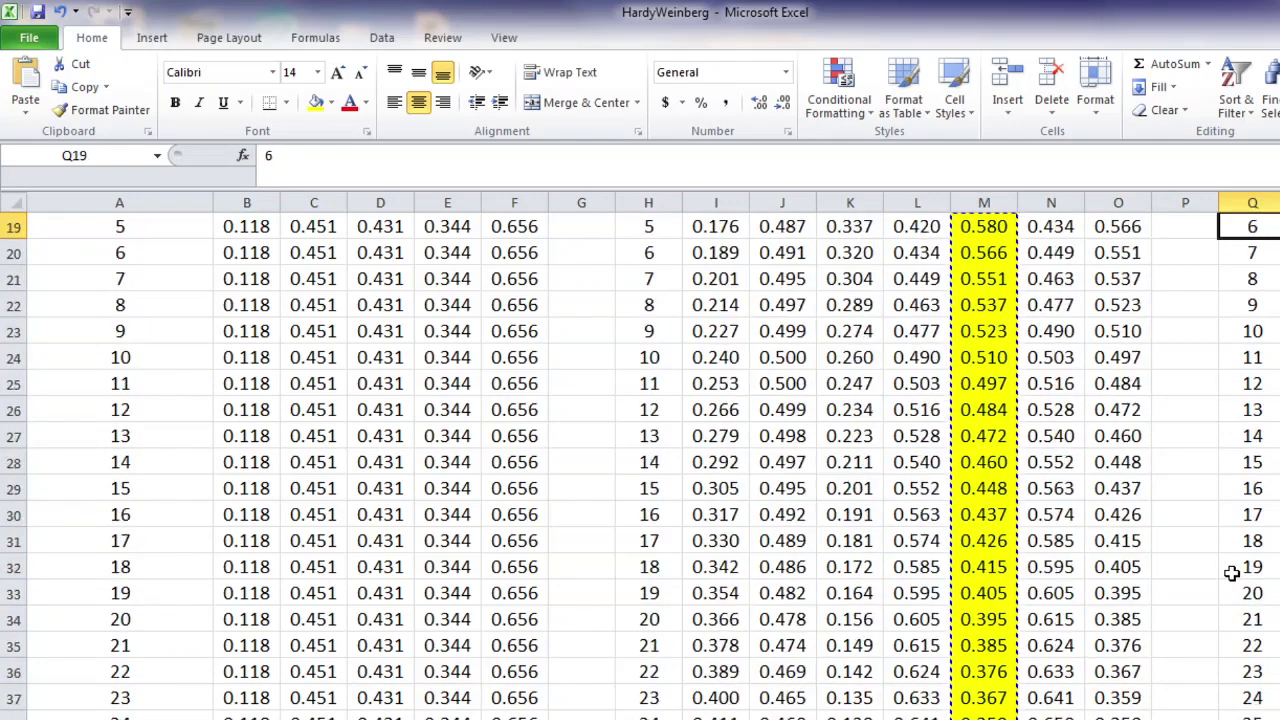
key(Up)
key(Up)
key(Up)
key(Up)
key(Down)
key(Right)
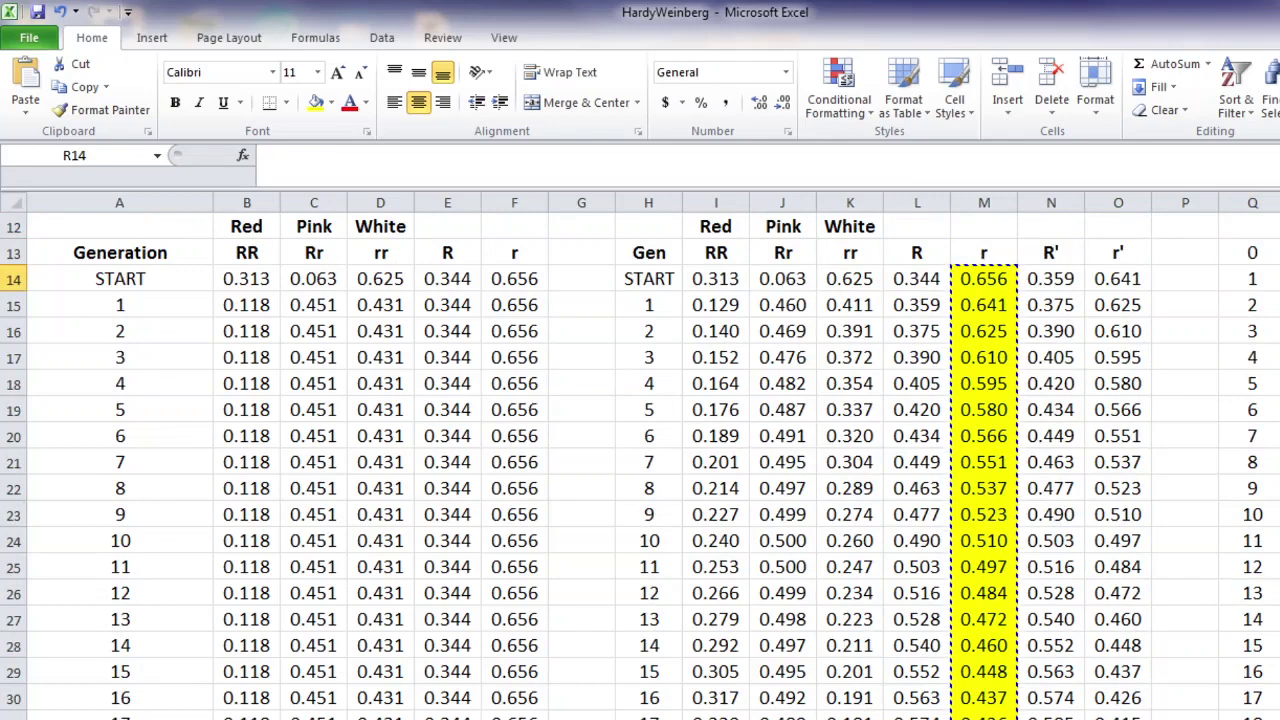
key(Right)
key(Left)
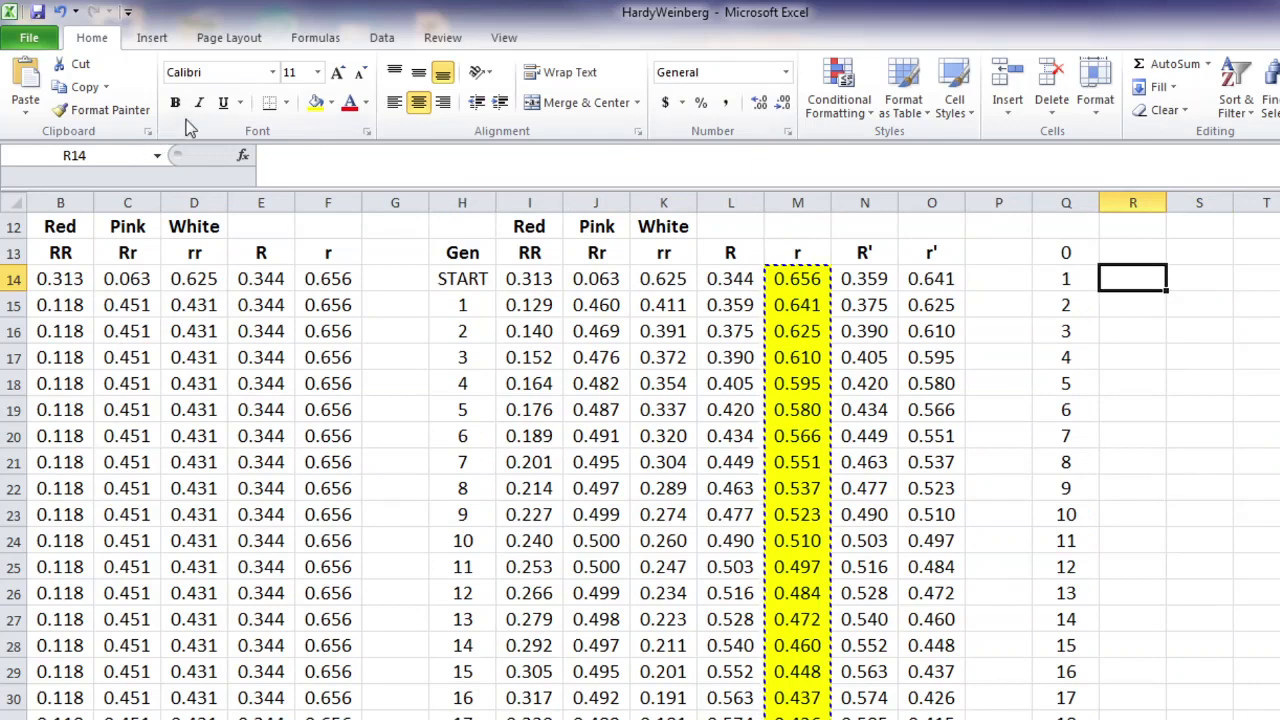
click(29, 117)
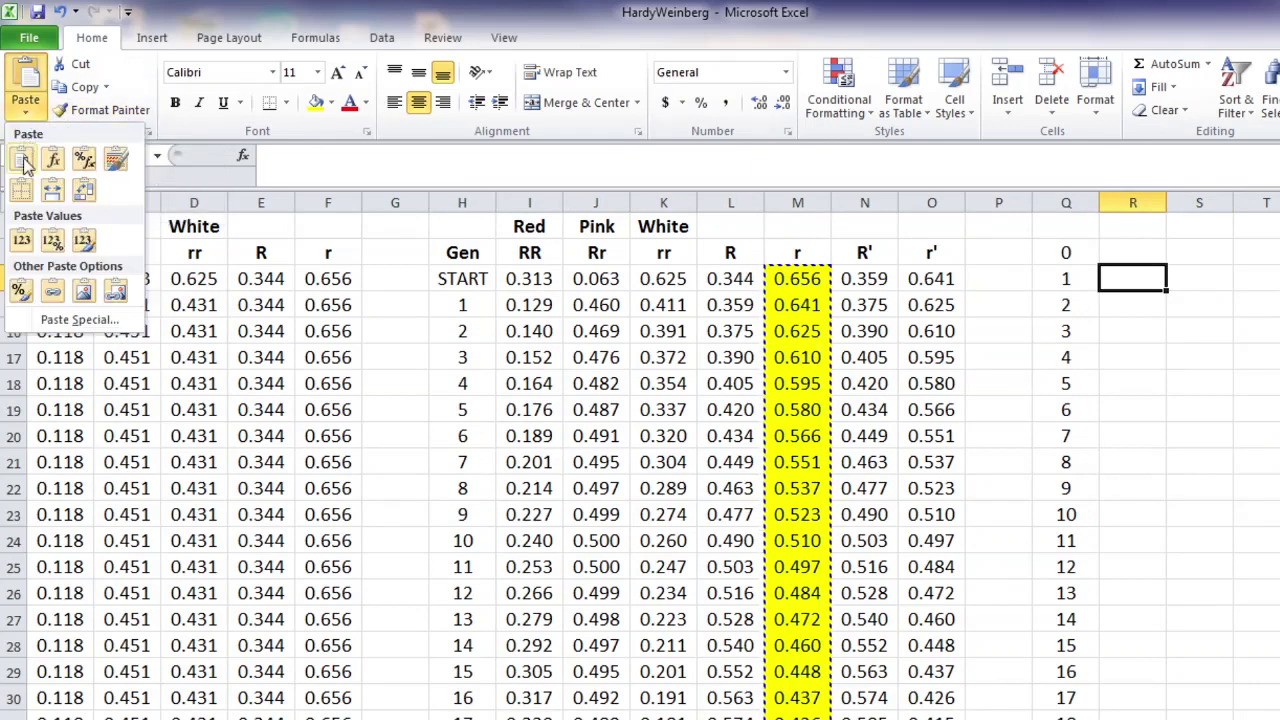
click(22, 245)
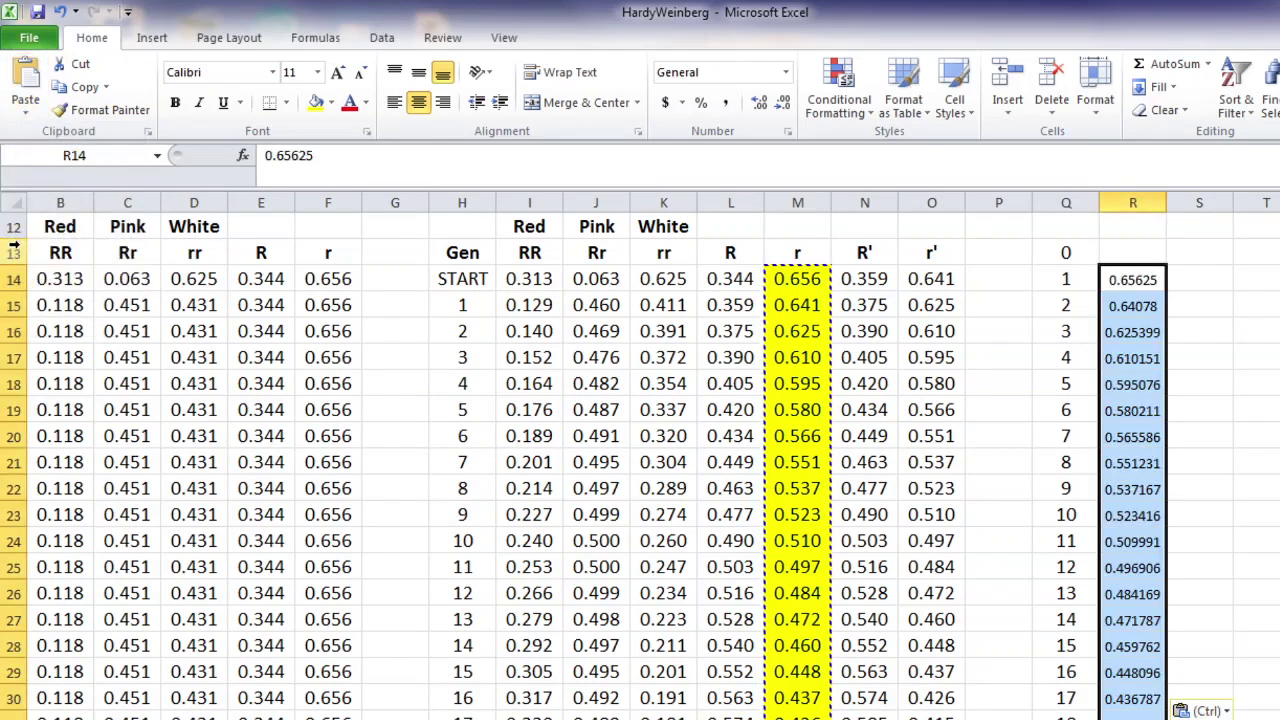
Set the selection coefficient against r in M11 to 0.5.
scroll(1034, 303, up, 2)
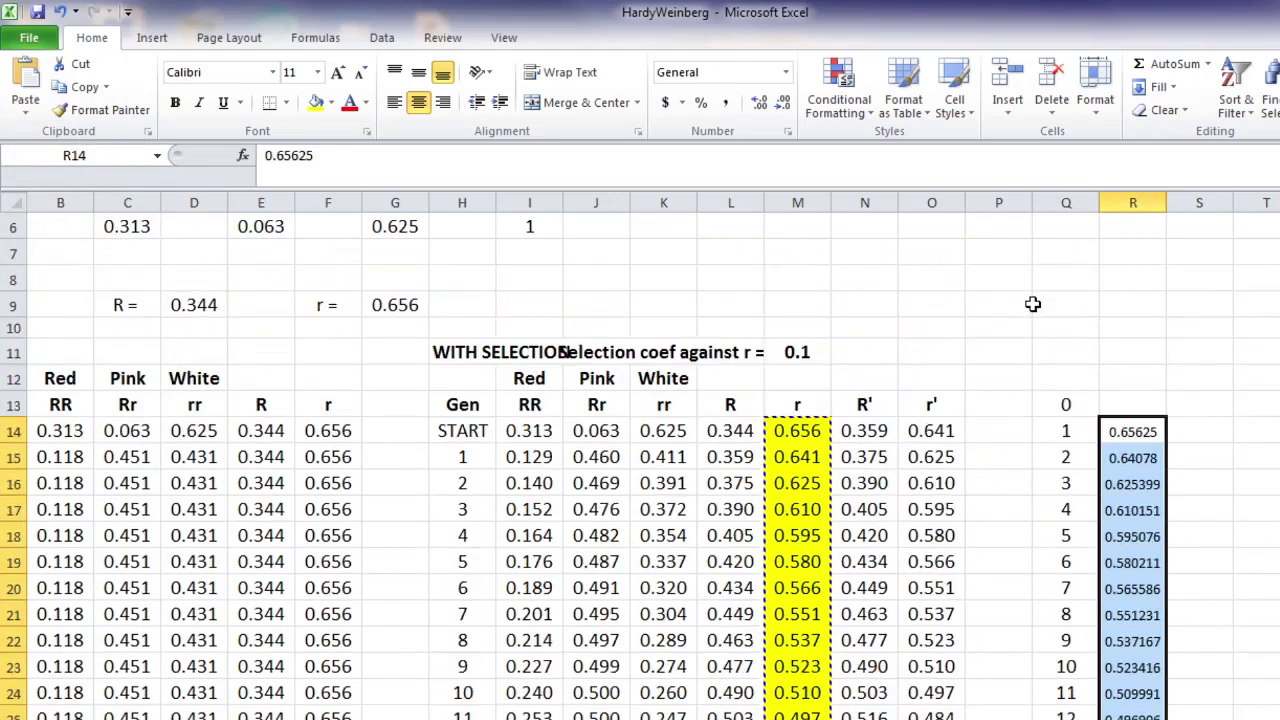
click(797, 352)
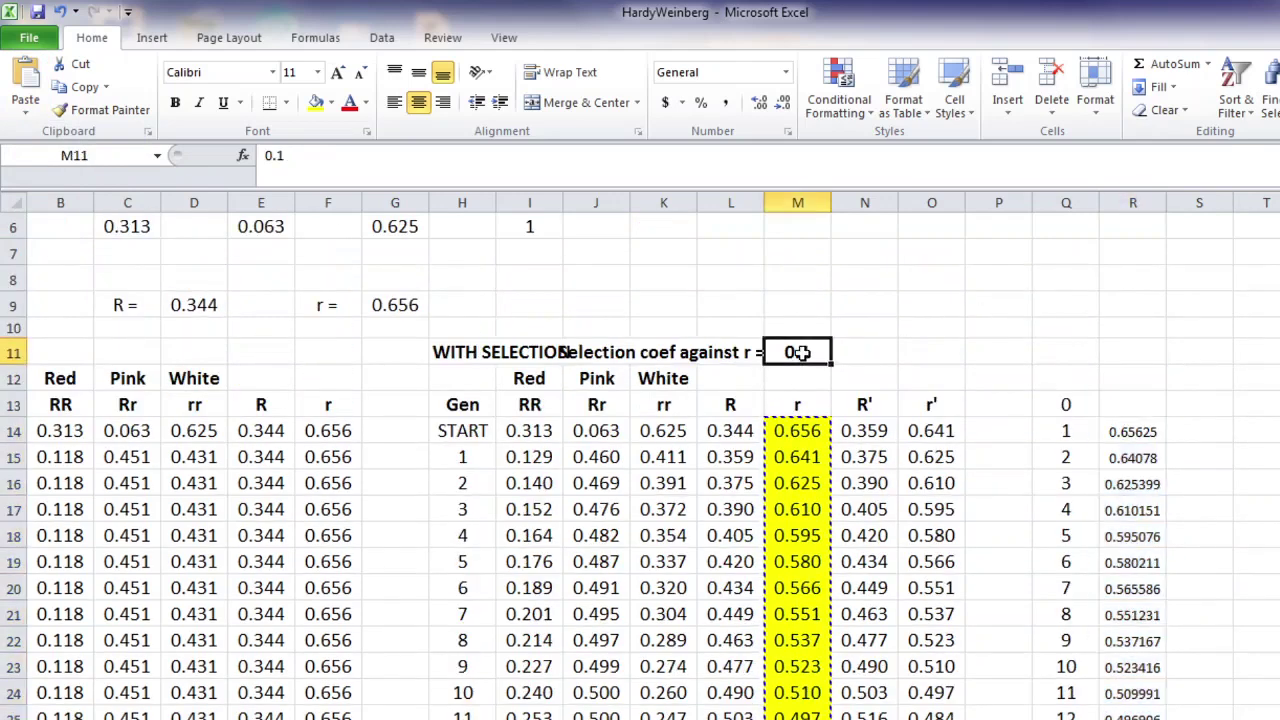
text(.)
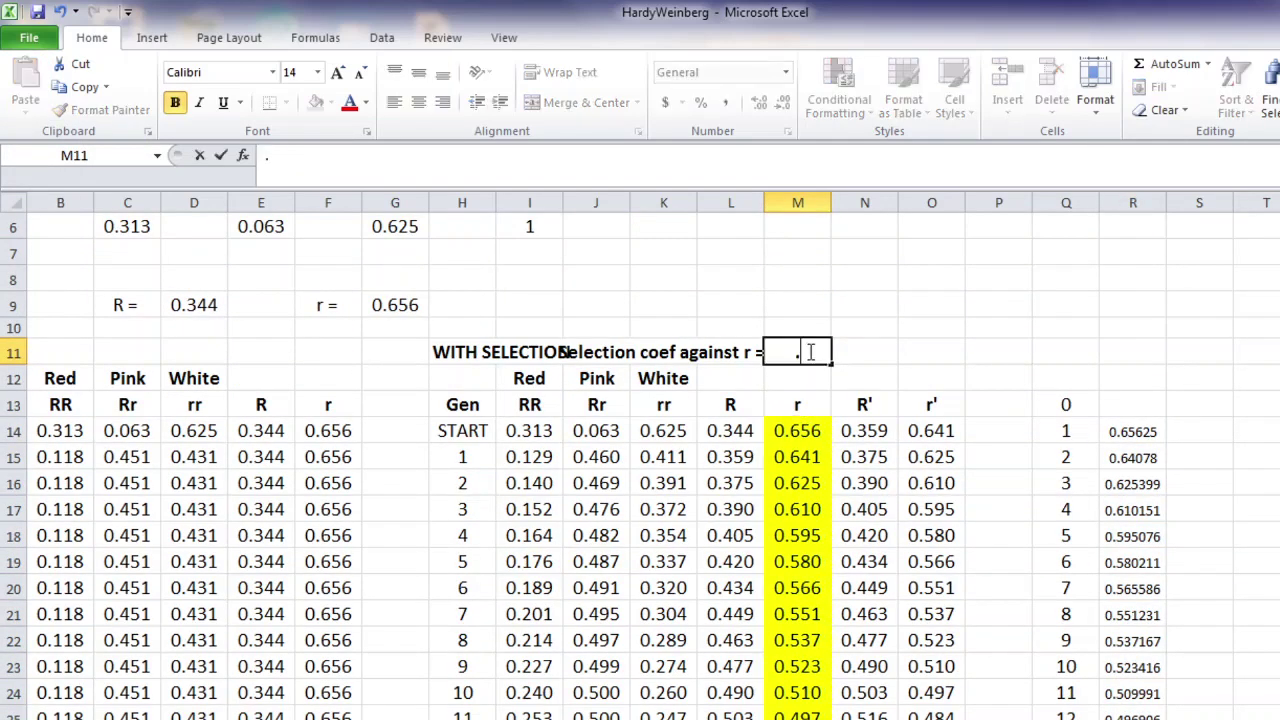
text(5)
key(Return)
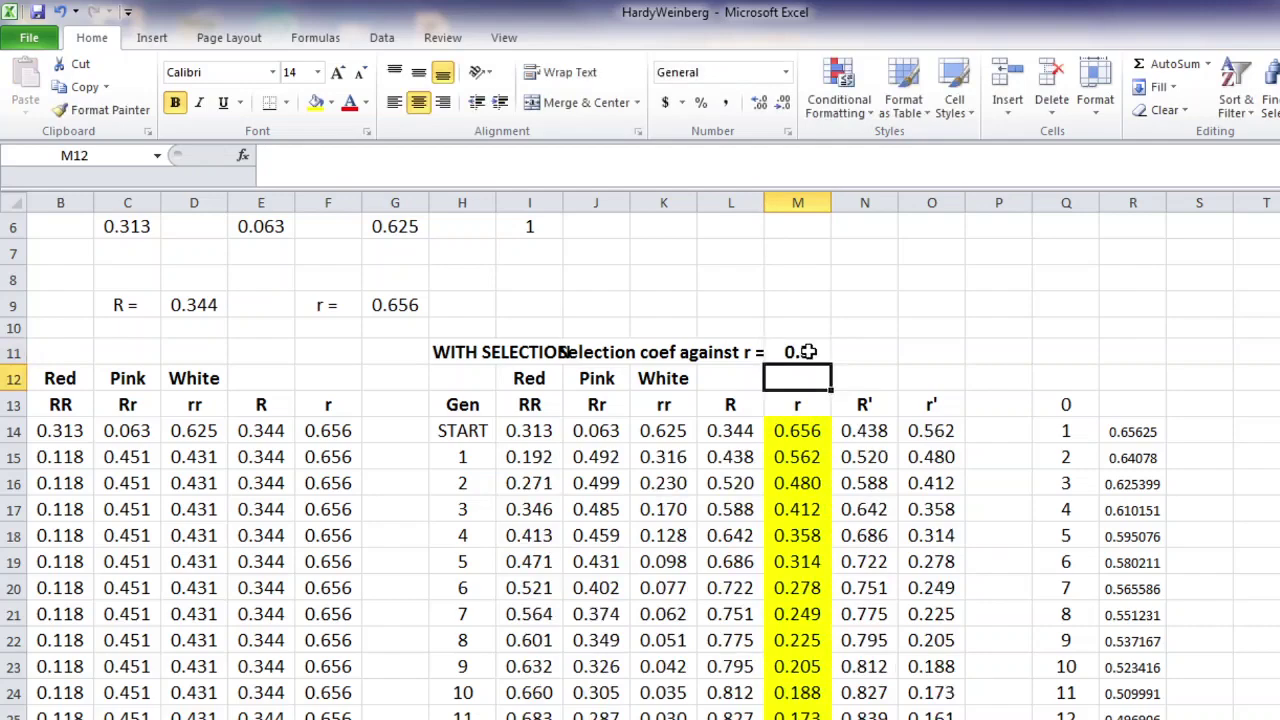
Copy the r allele frequencies for the 0.5 coefficient in M14:M114 and paste them as values only starting at S14.
drag(785, 432, 802, 673)
key(ctrl+c)
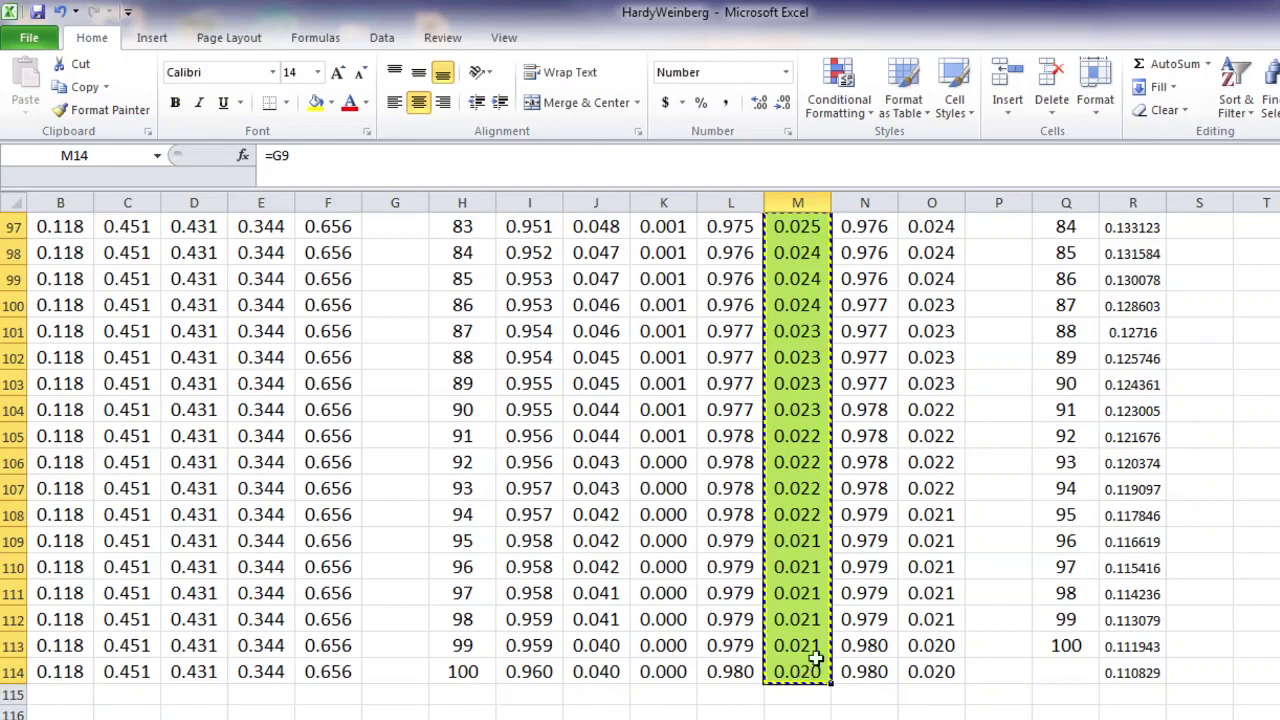
click(1246, 512)
click(1216, 528)
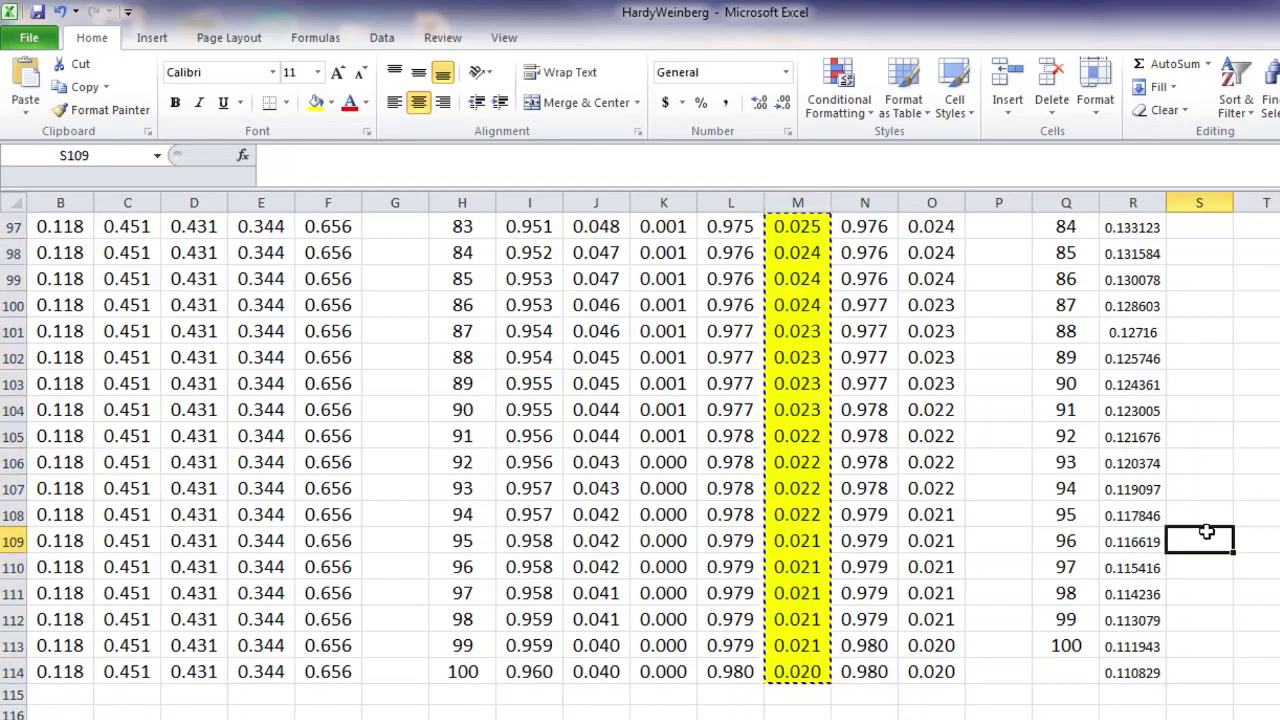
scroll(1206, 533, up, 6)
key(Page_Up)
key(Page_Up)
key(Page_Up)
key(Page_Up)
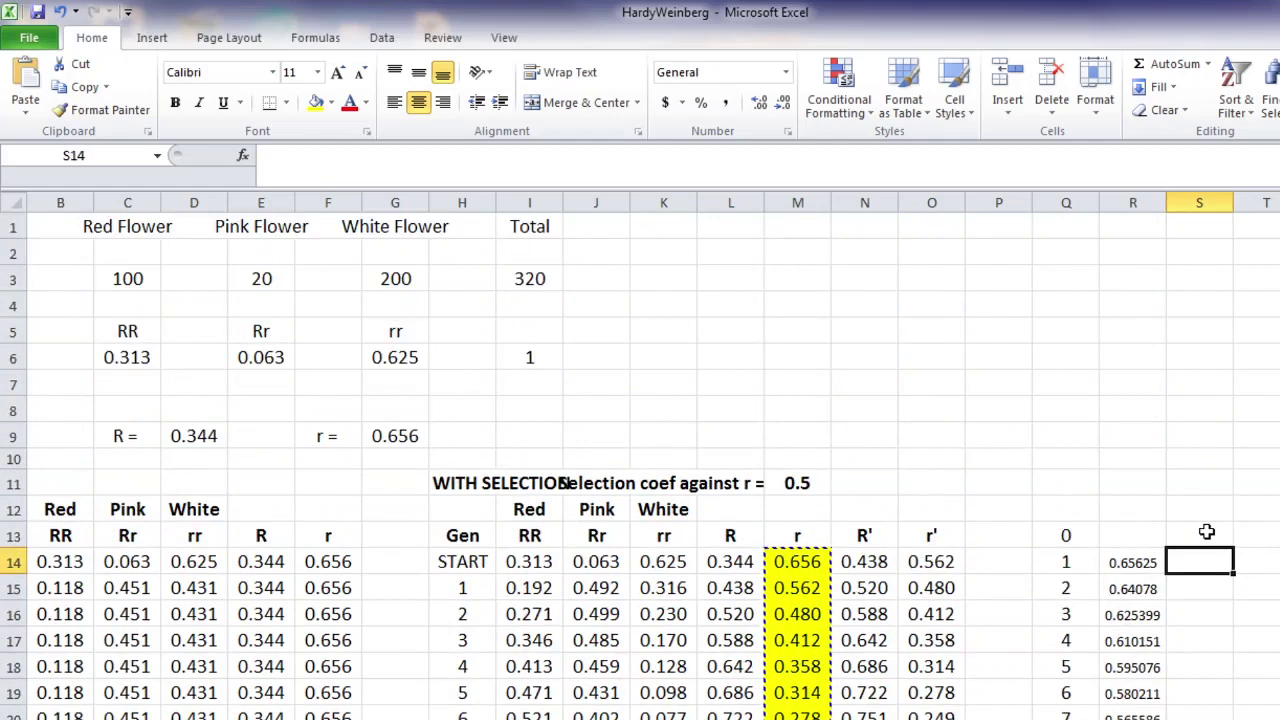
click(26, 113)
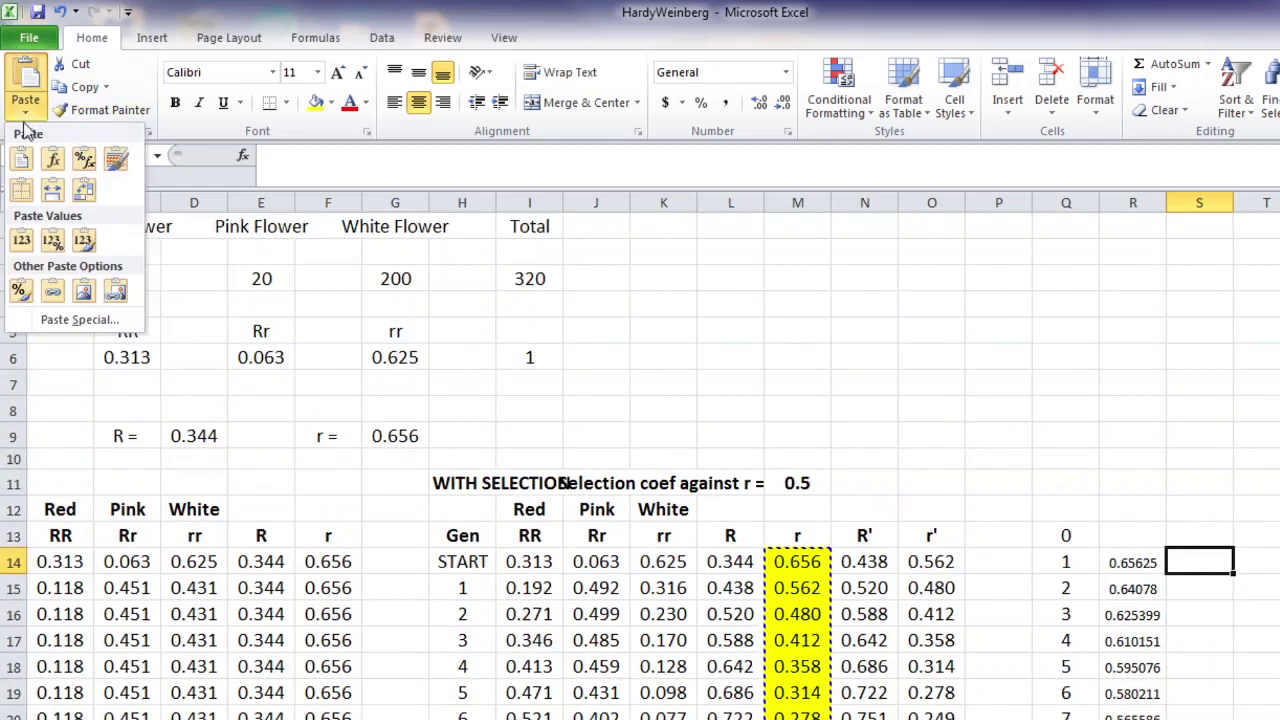
click(20, 240)
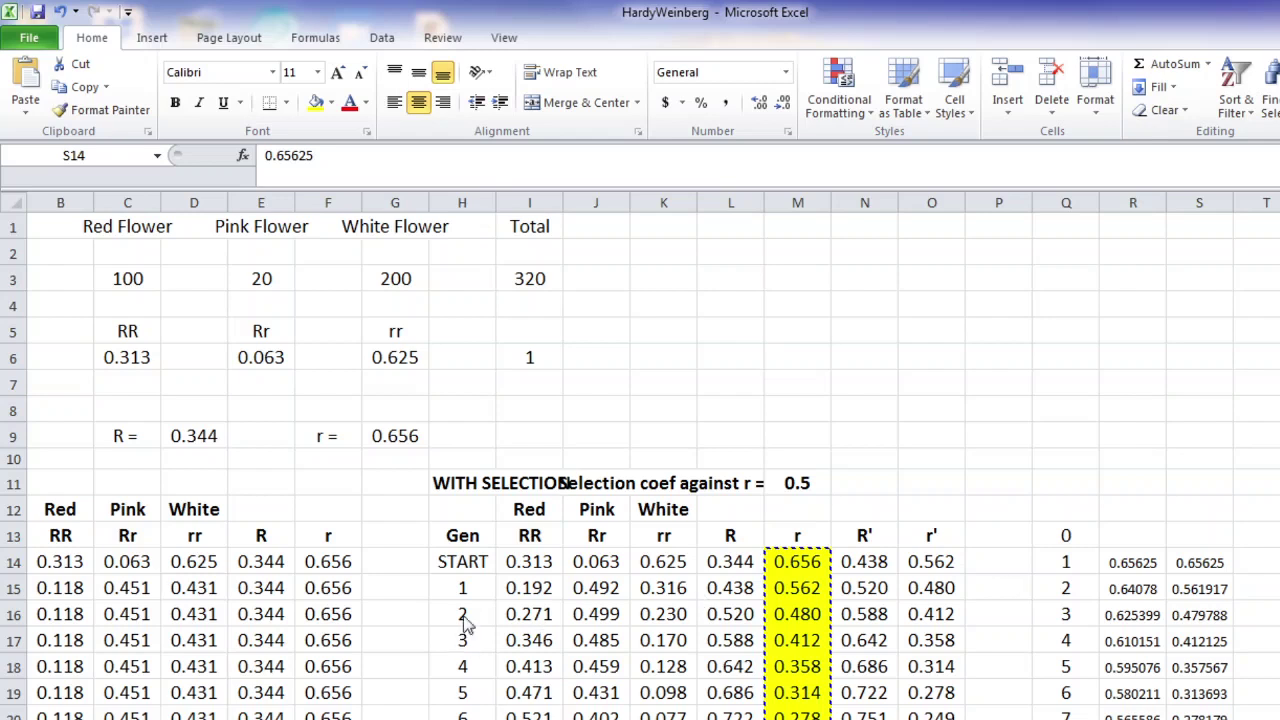
Set the selection coefficient against r in M11 to 0.9, and clear the 0 from Q13.
click(790, 482)
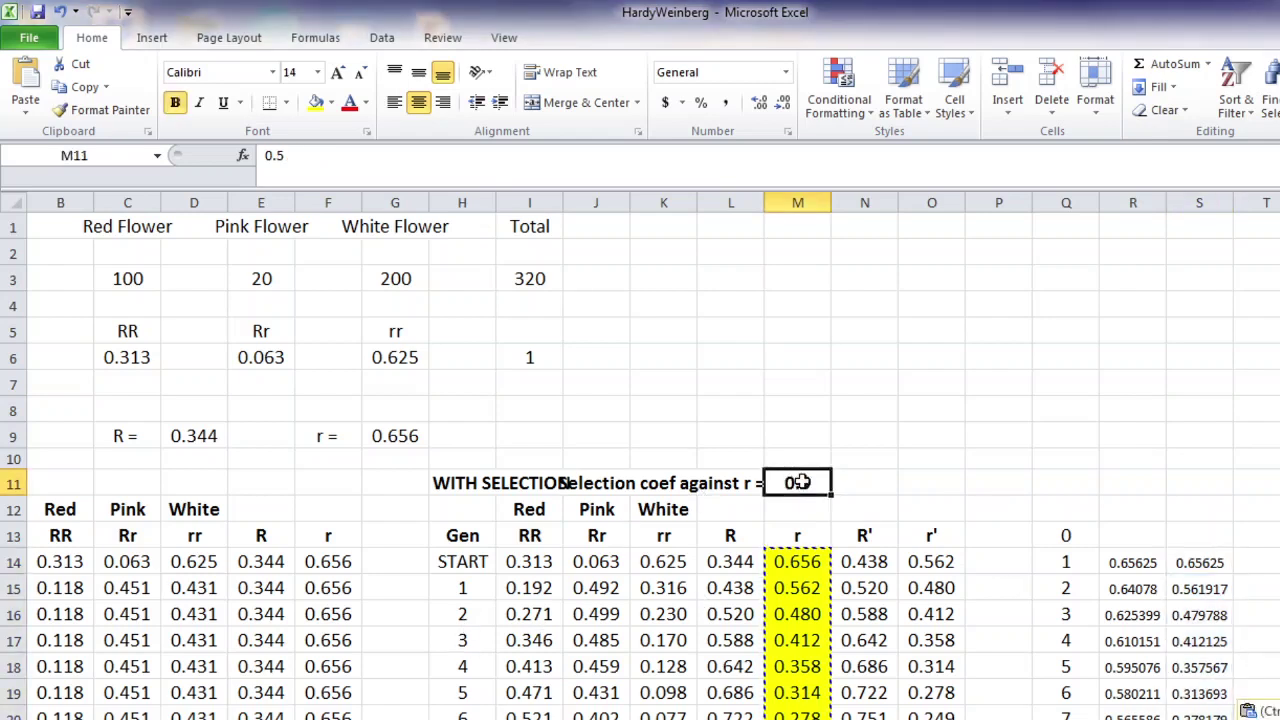
text(.8)
key(Return)
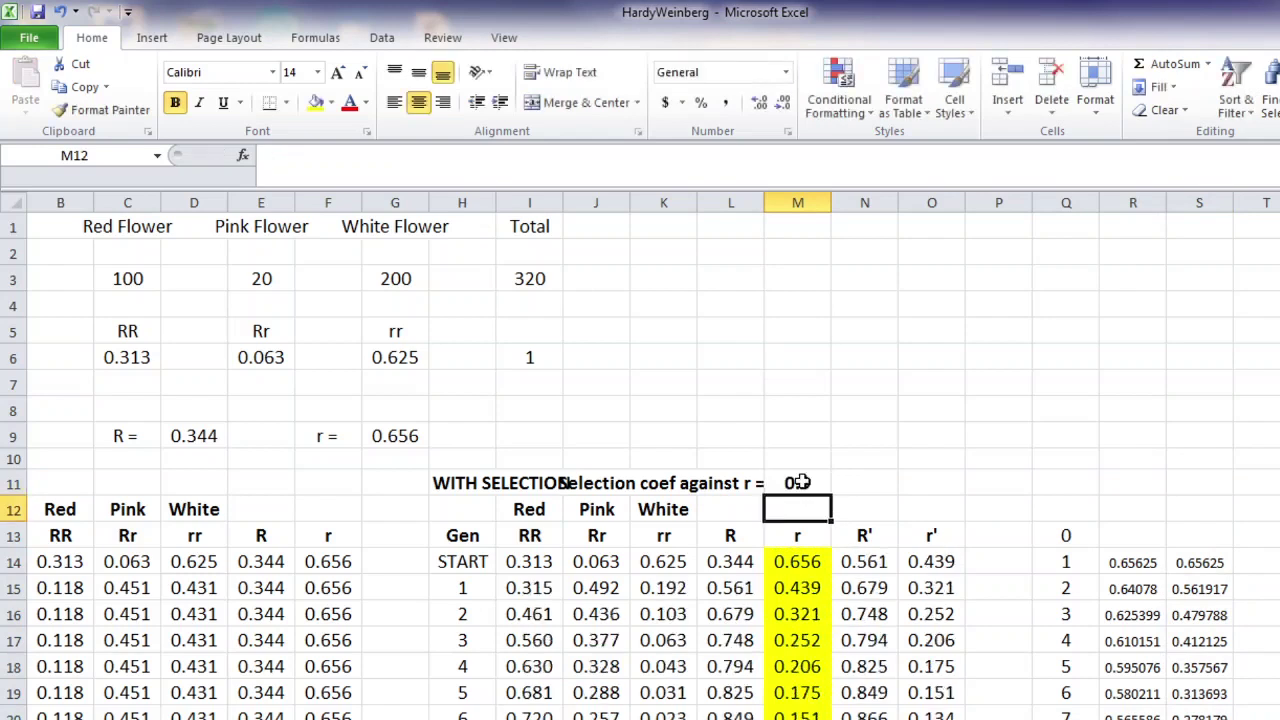
click(1068, 535)
key(Delete)
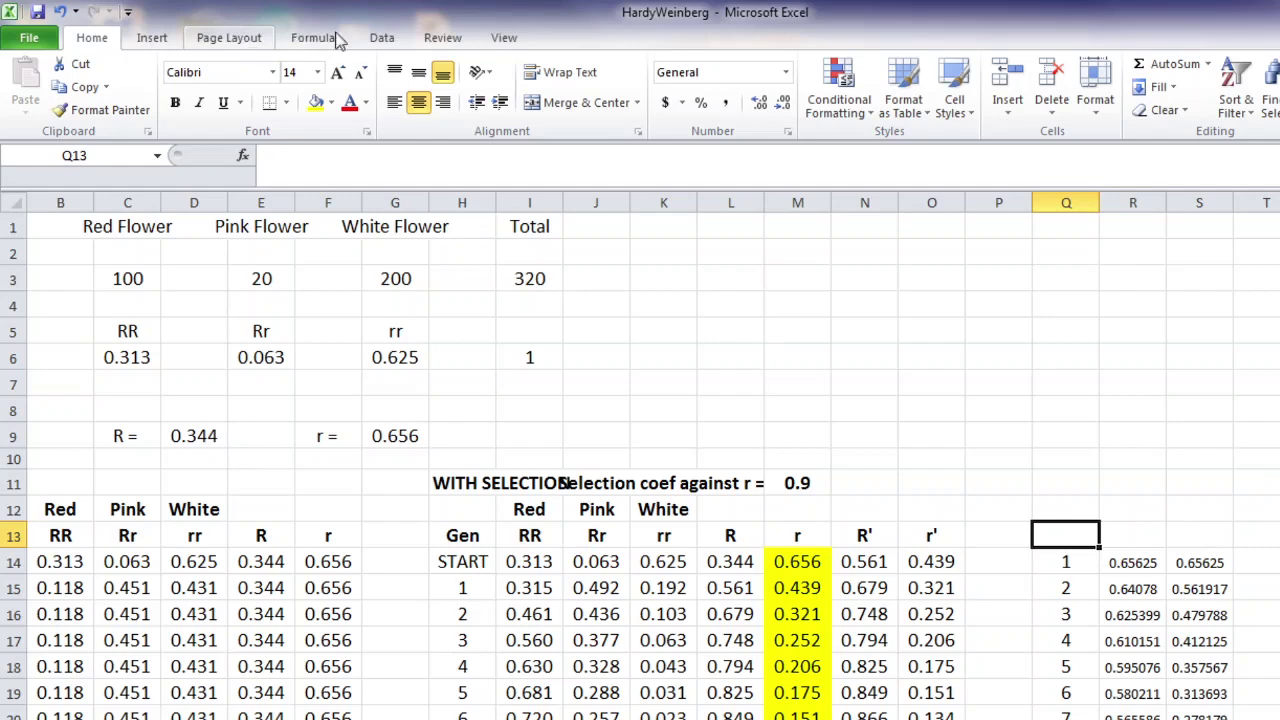
Look at the scatter chart types available for plotting the allele frequencies, without inserting a chart.
click(210, 42)
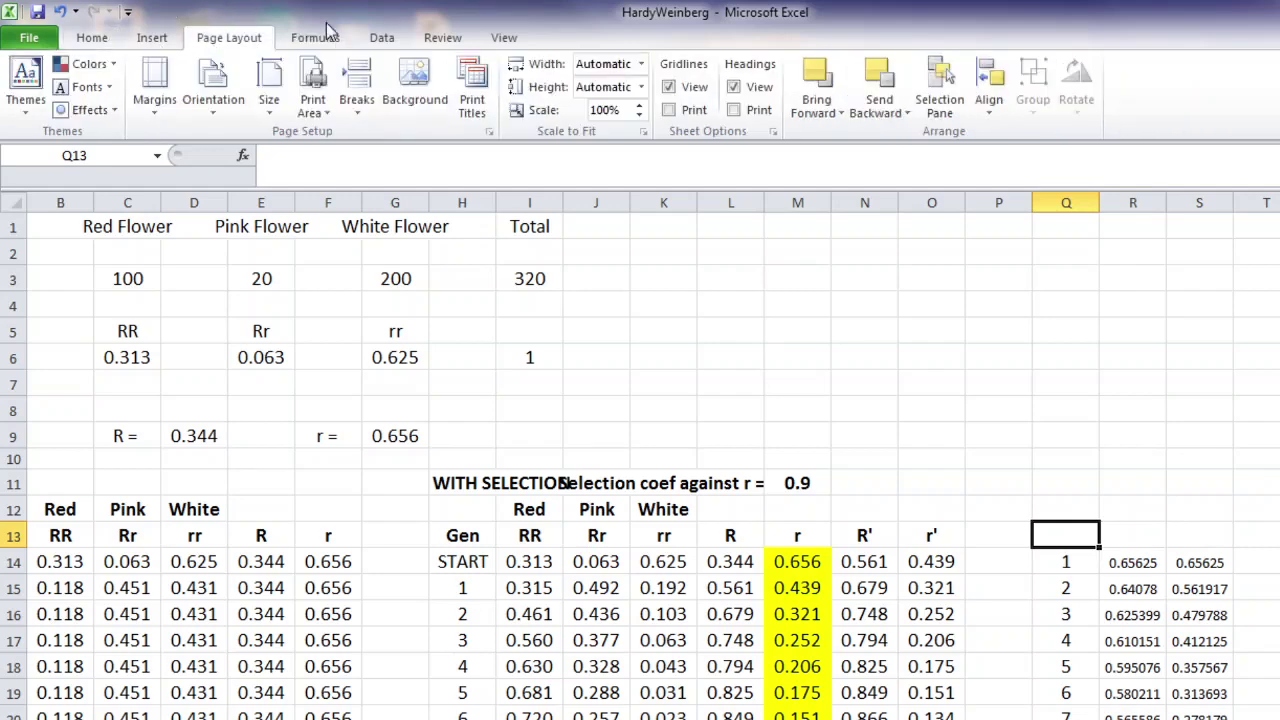
click(152, 40)
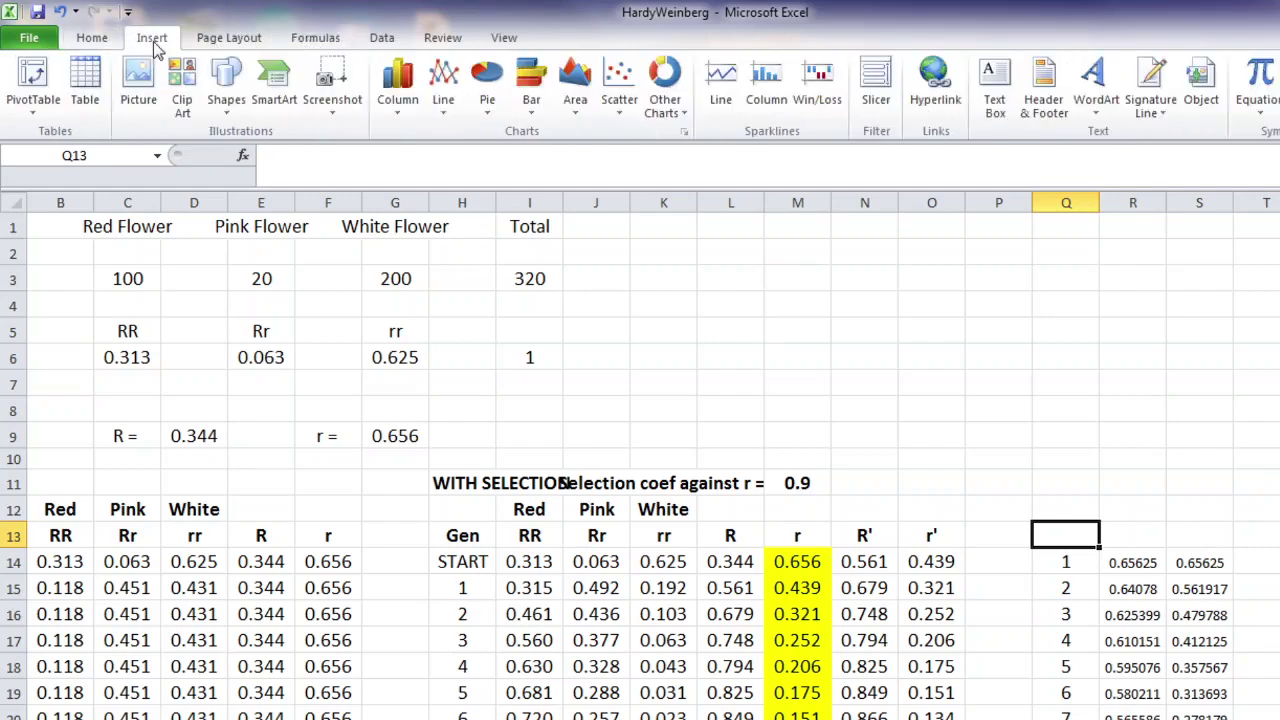
click(615, 110)
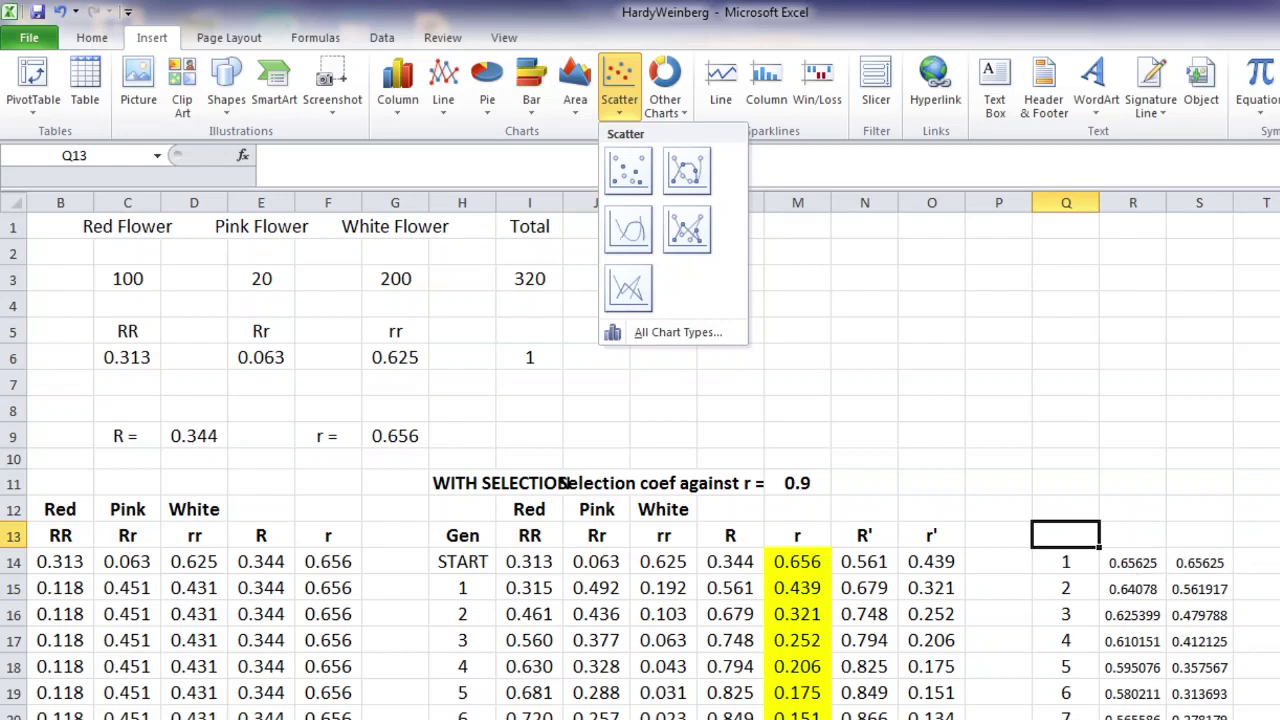
key(Escape)
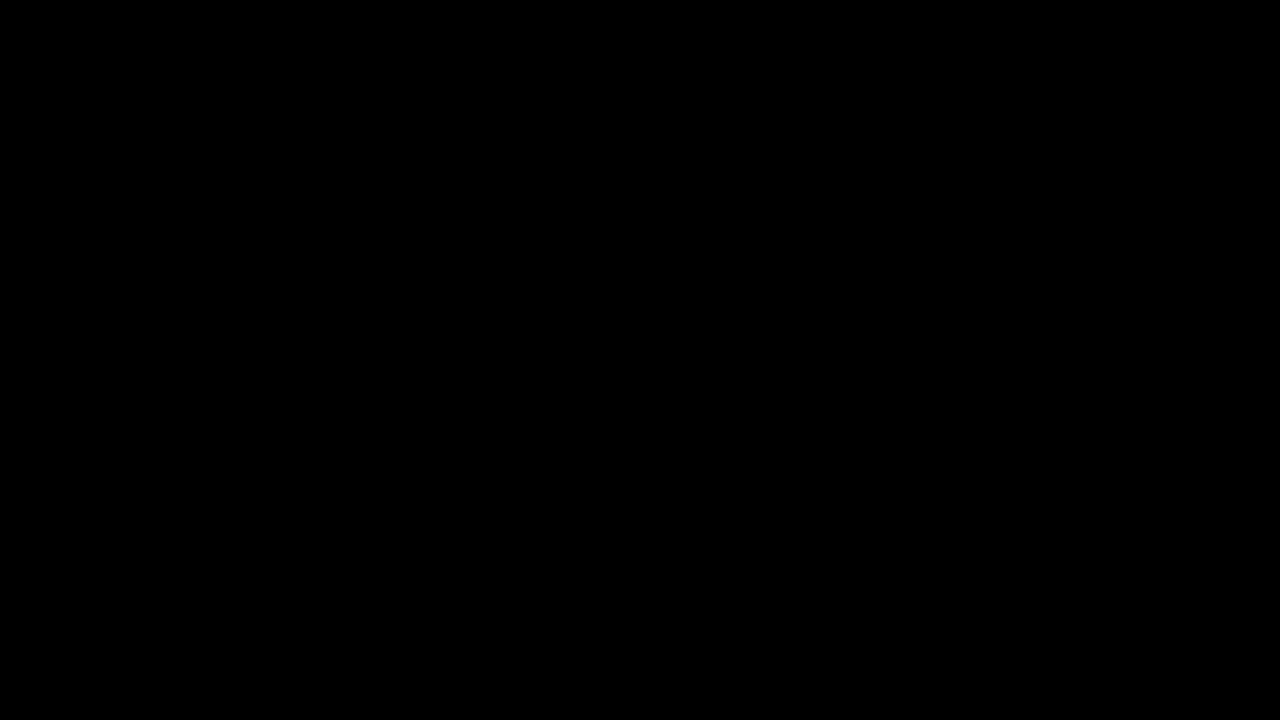